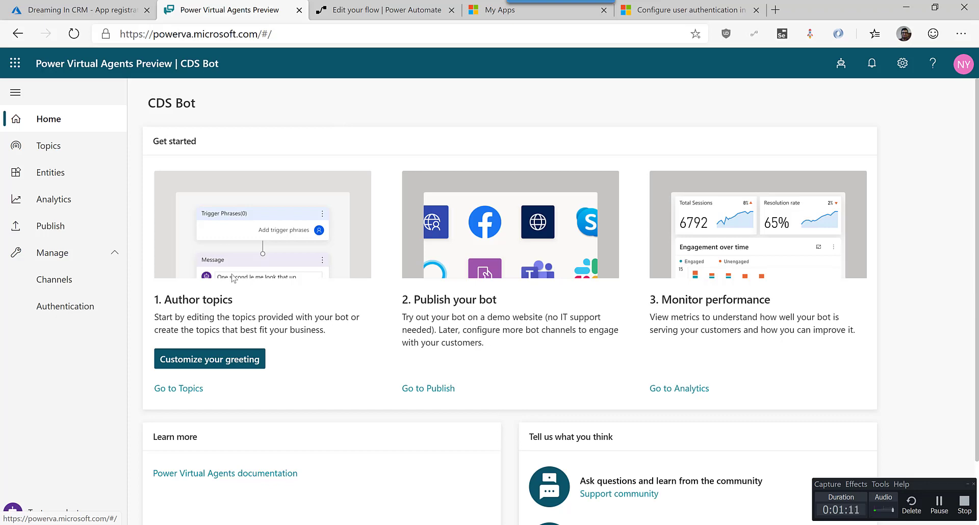
Go to aka.ms/trypva in the browser's address bar.
left_click(263, 32)
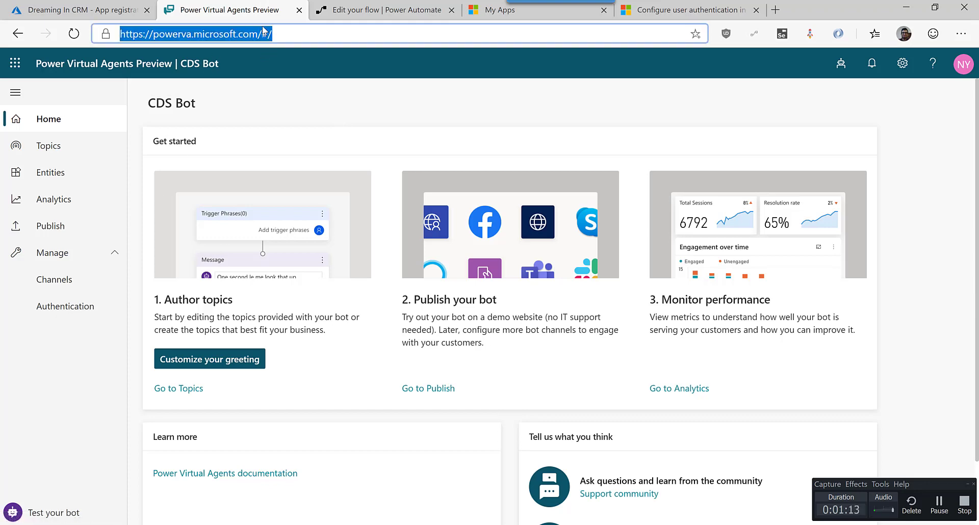
type("aka")
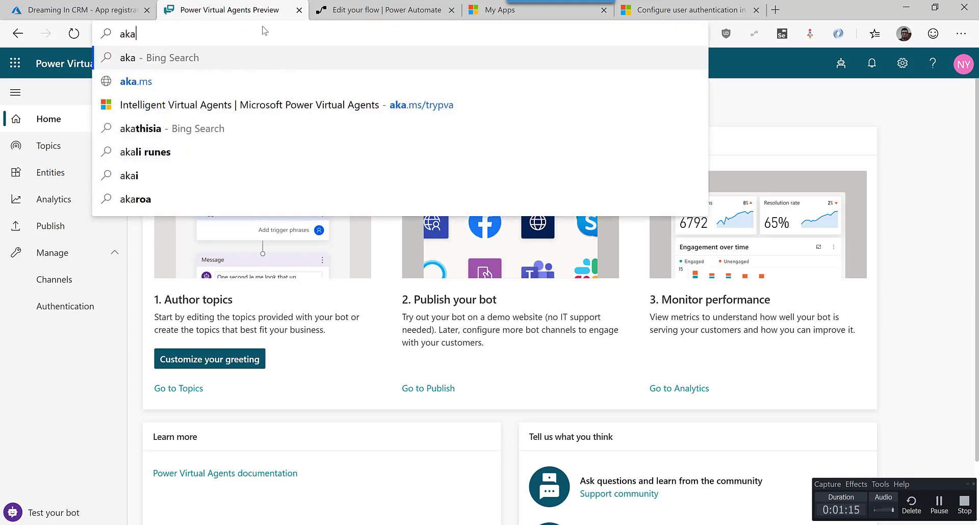
type("ms.")
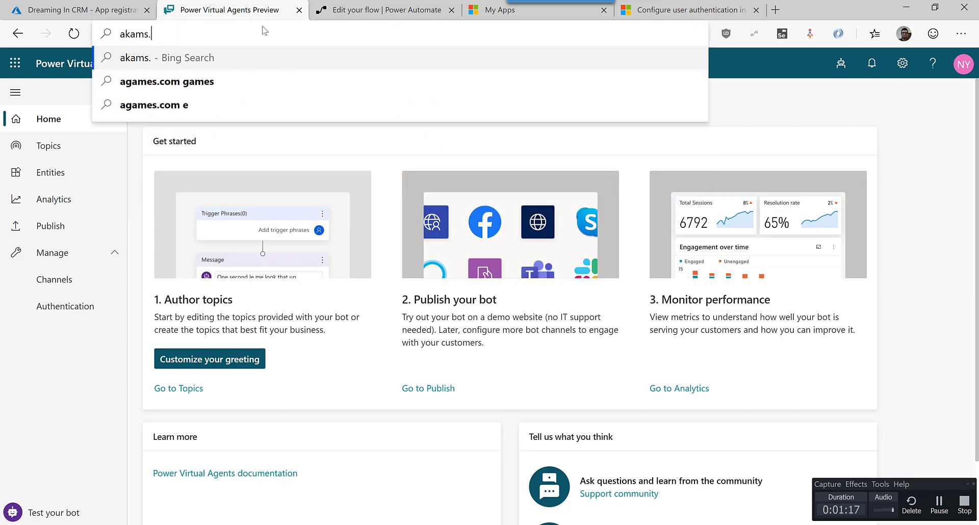
key("BackSpace")
key("BackSpace")
key("BackSpace")
type(".ms/")
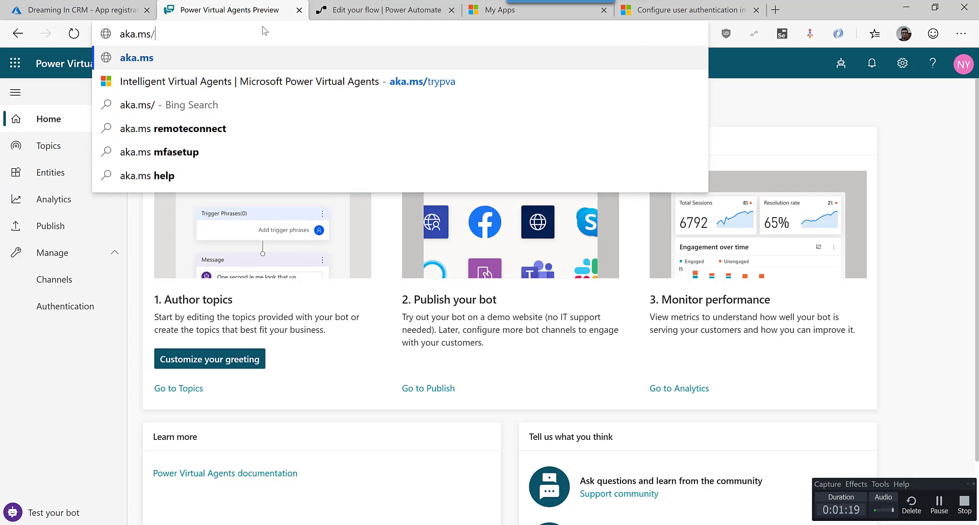
type("trypva")
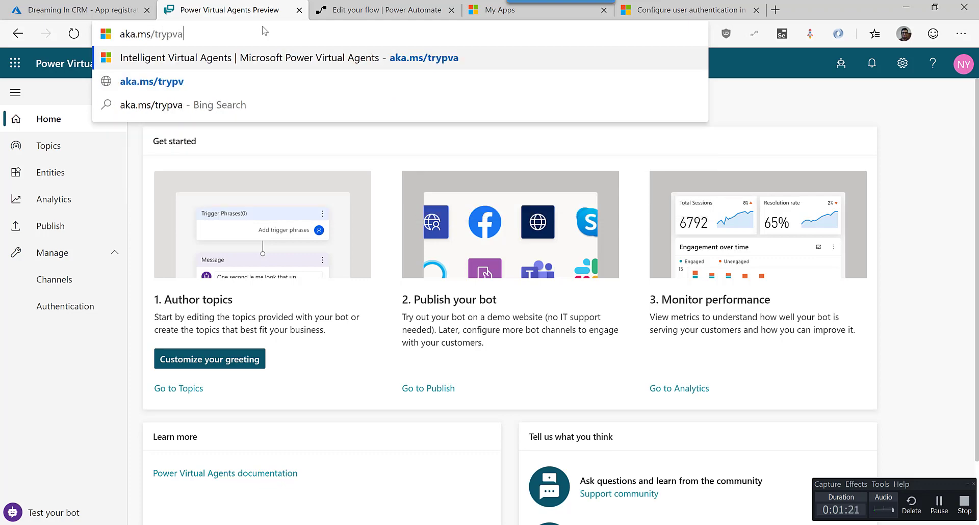
key("Return")
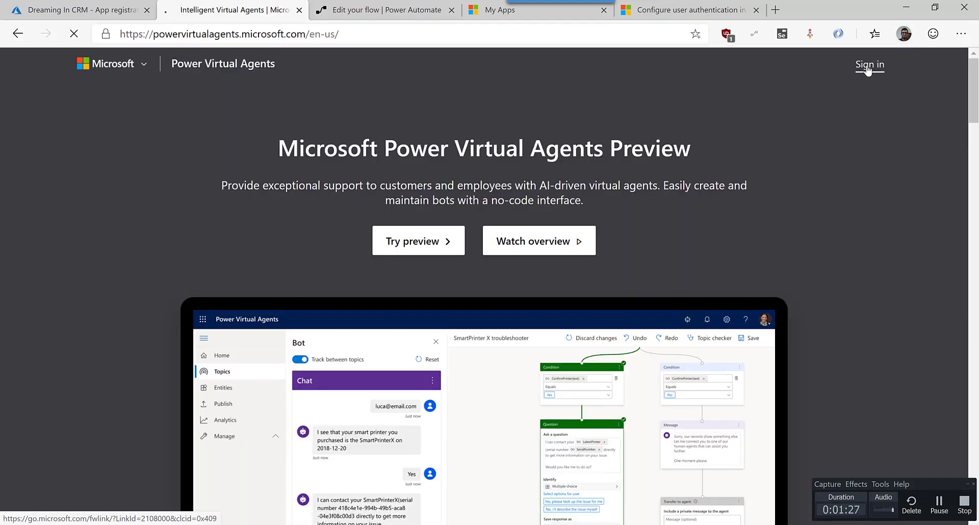
Sign in and open the CDS Bot's Manage > Authentication page.
left_click(867, 68)
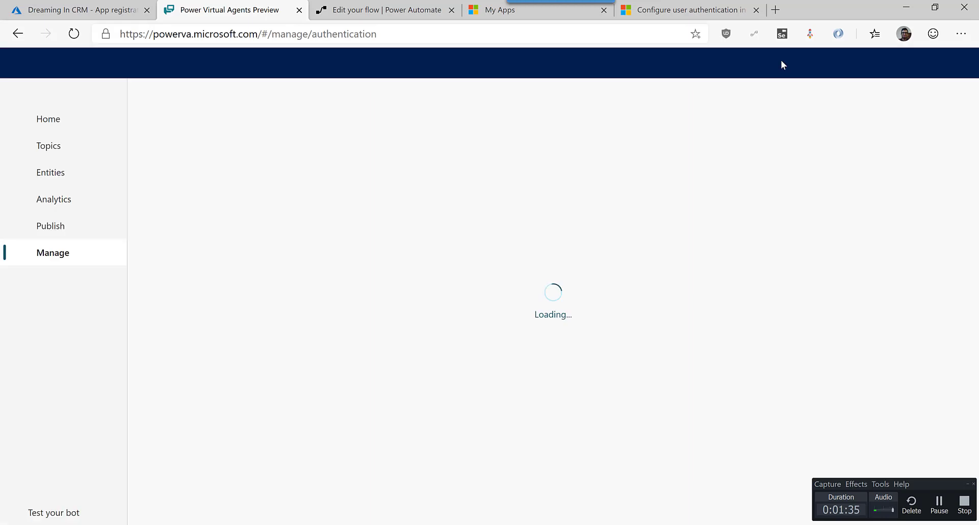
left_click(116, 253)
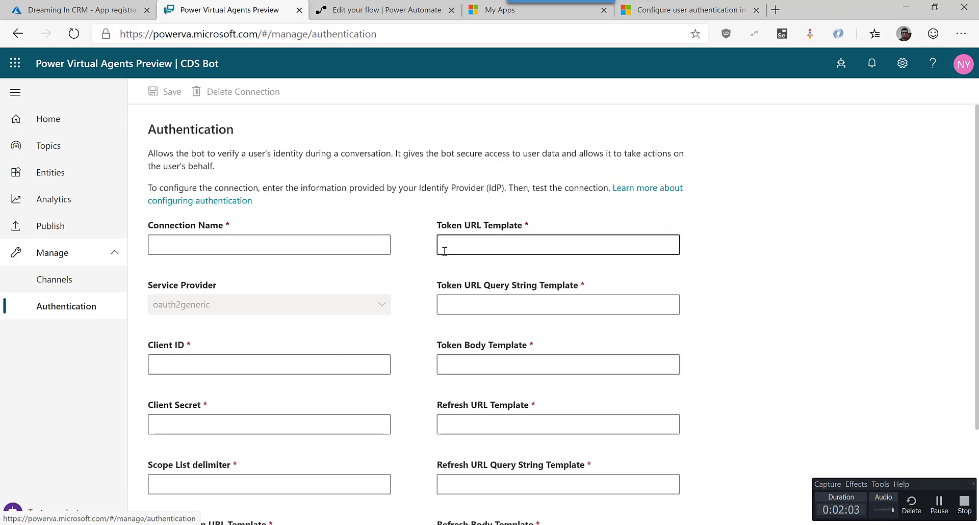
scroll(462, 261, "down", 1)
scroll(462, 261, "down", 1)
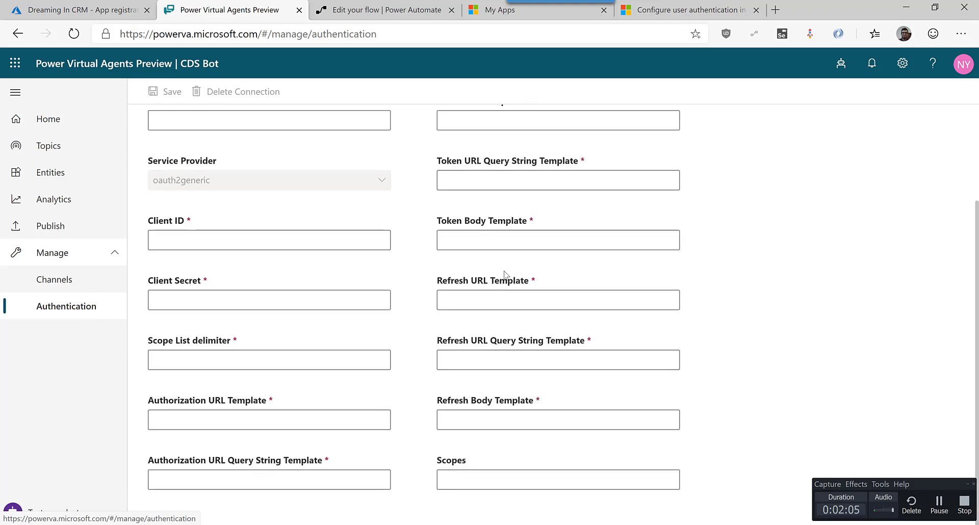
scroll(413, 266, "up", 2)
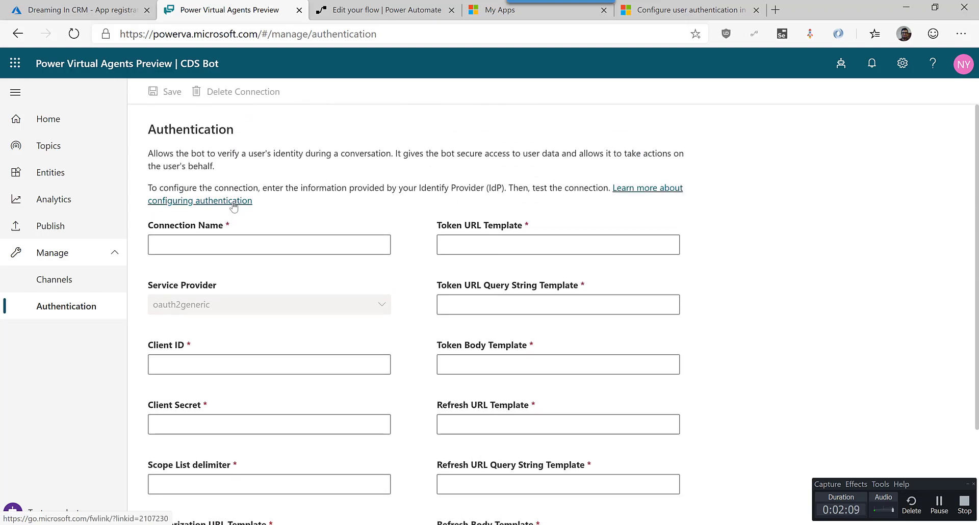
Read the field table in the 'Configure user authentication' docs article, then return to Azure App registrations.
left_click(233, 204)
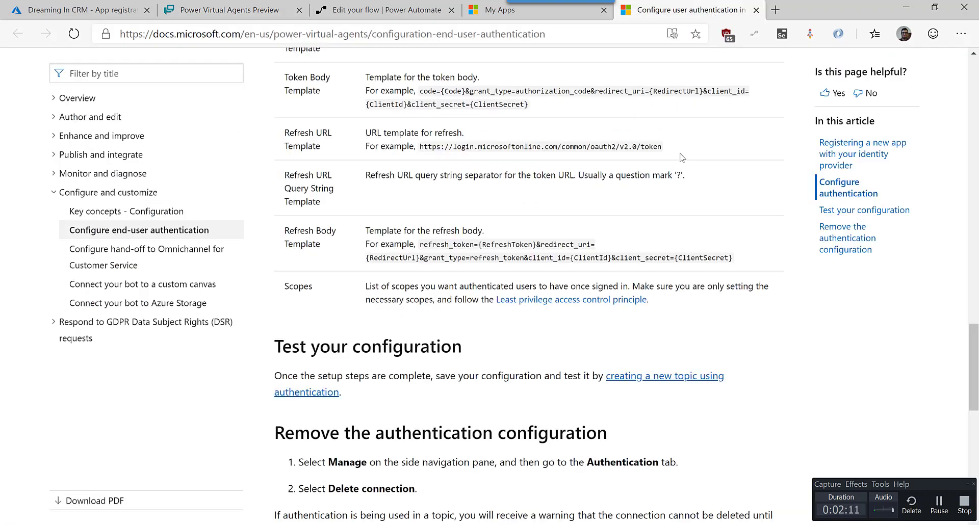
scroll(682, 158, "up", 10)
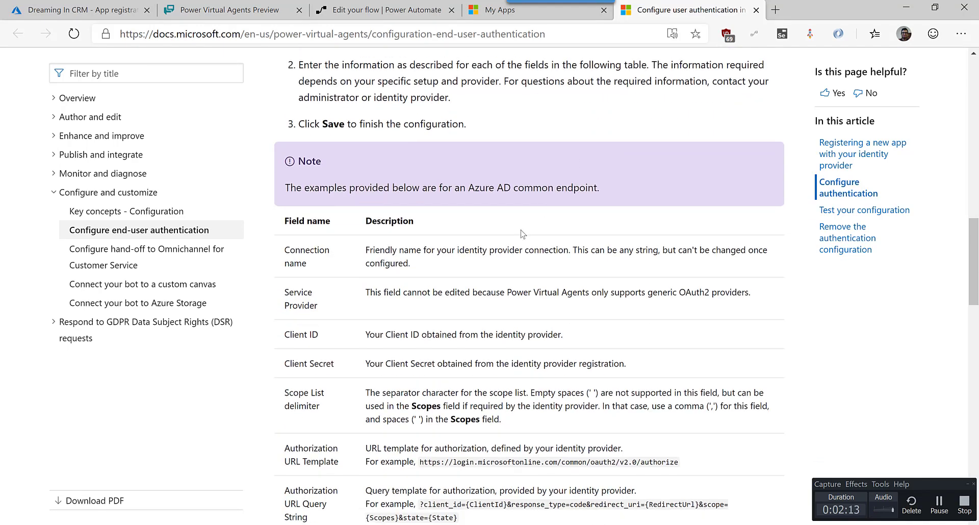
scroll(421, 286, "down", 3)
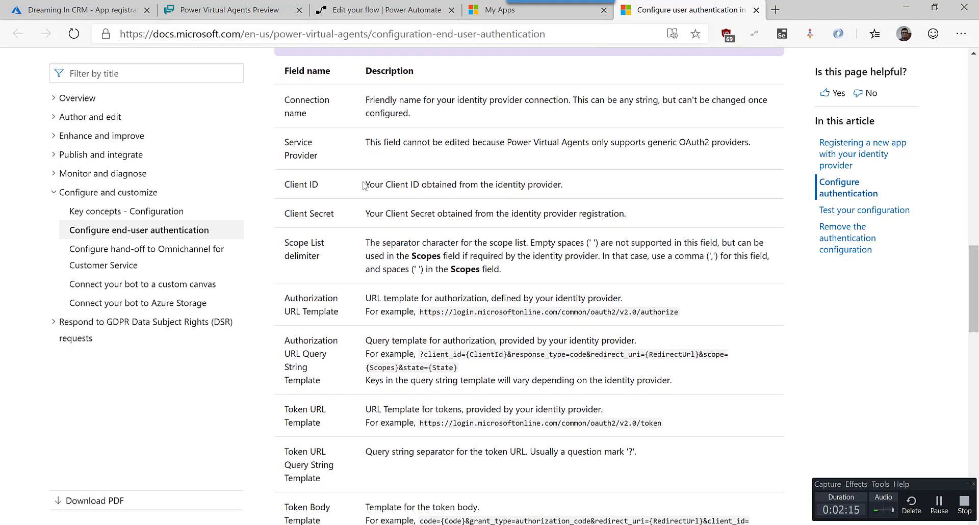
scroll(329, 124, "down", 3)
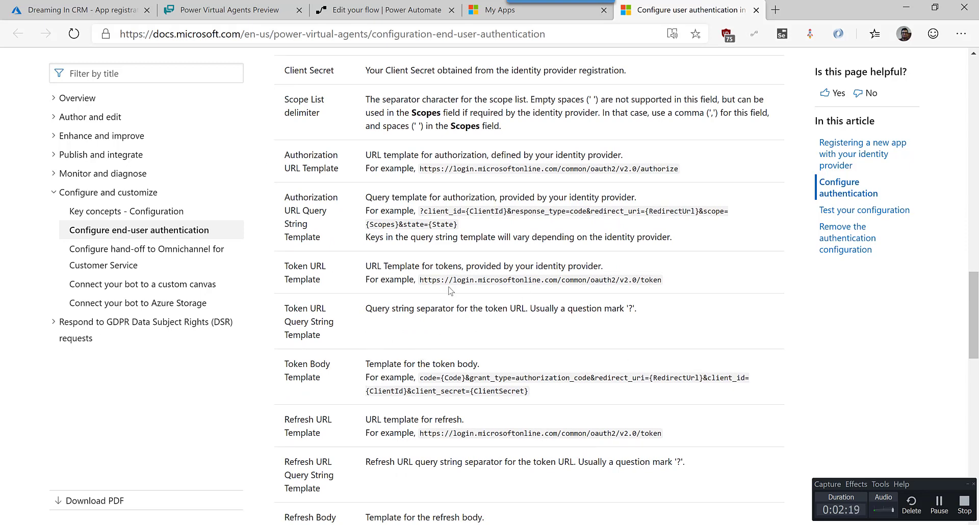
scroll(449, 289, "down", 4)
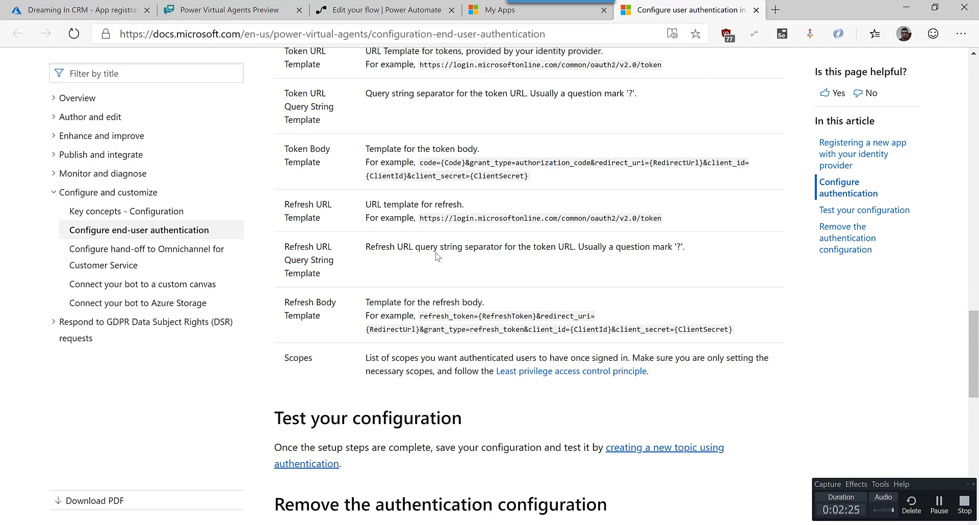
scroll(436, 257, "up", 4)
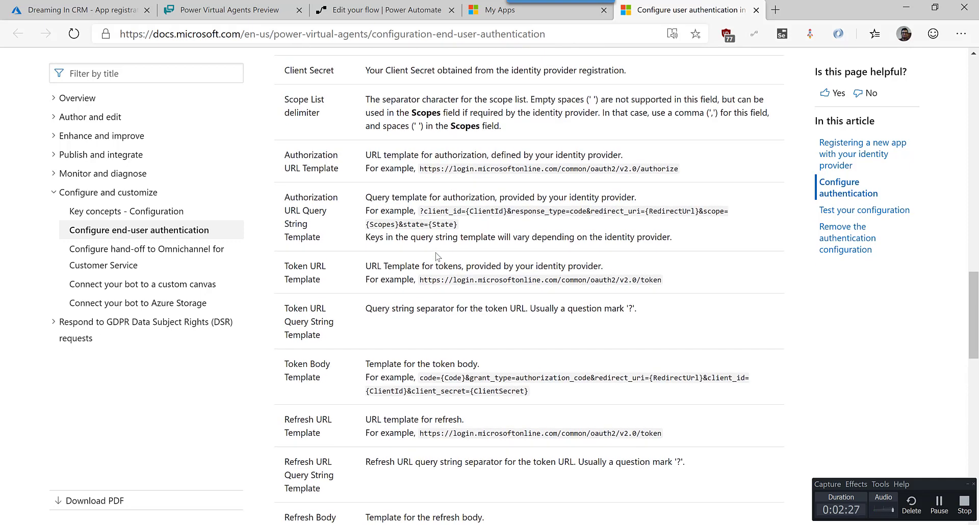
scroll(436, 256, "up", 13)
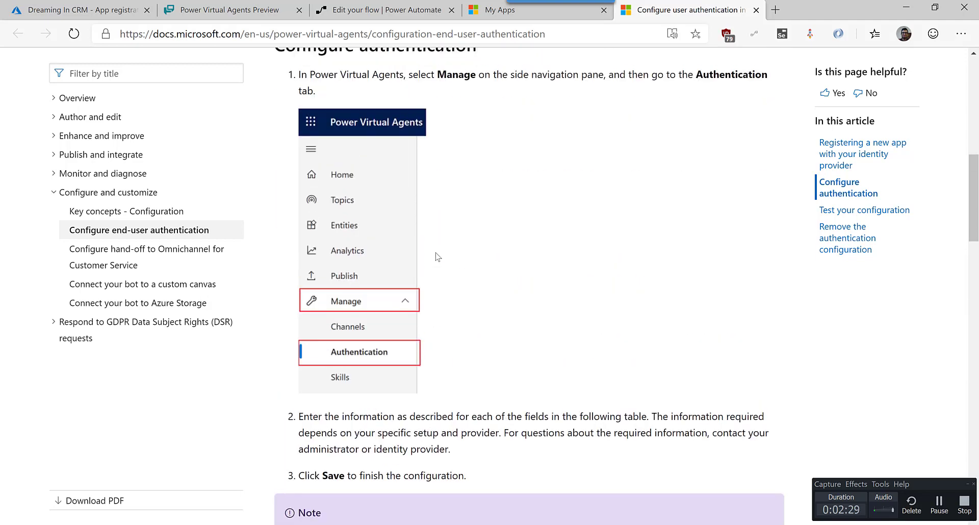
scroll(436, 257, "up", 4)
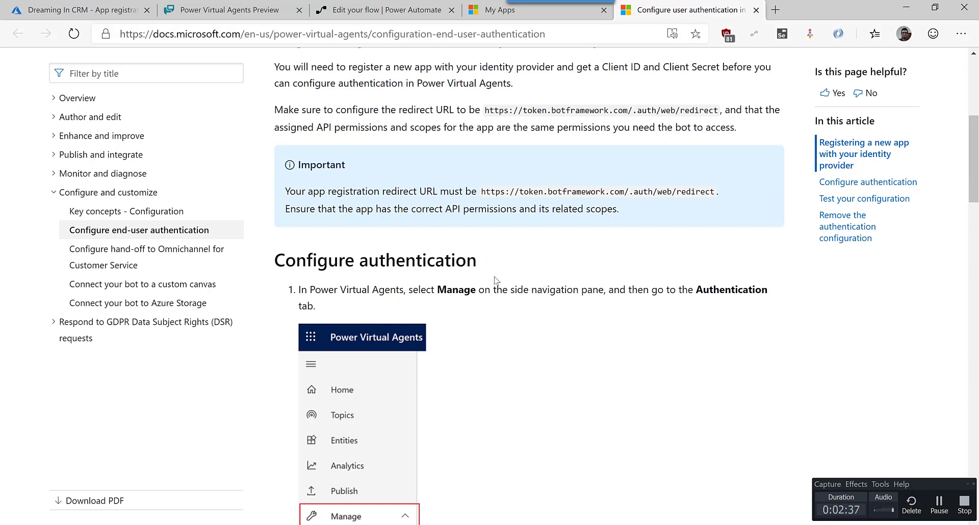
left_click(71, 9)
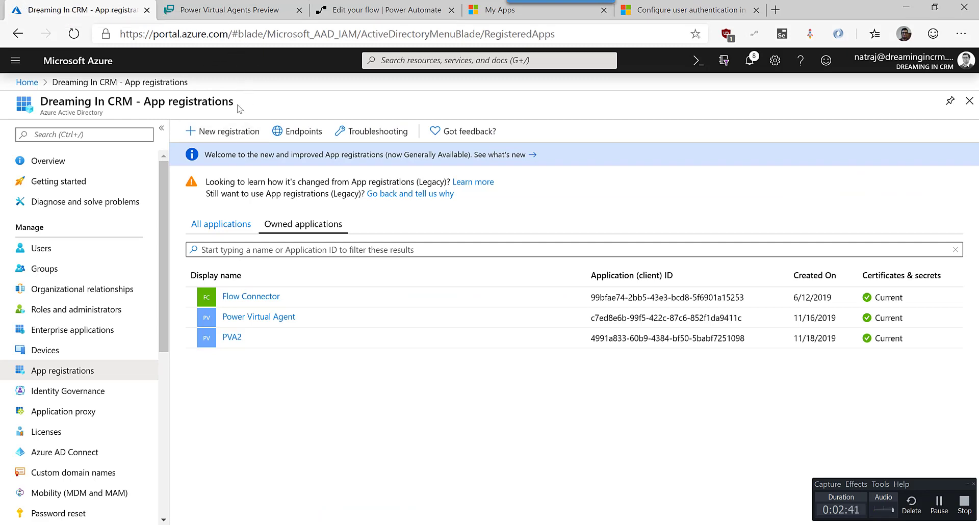
left_click(226, 35)
left_click(226, 36)
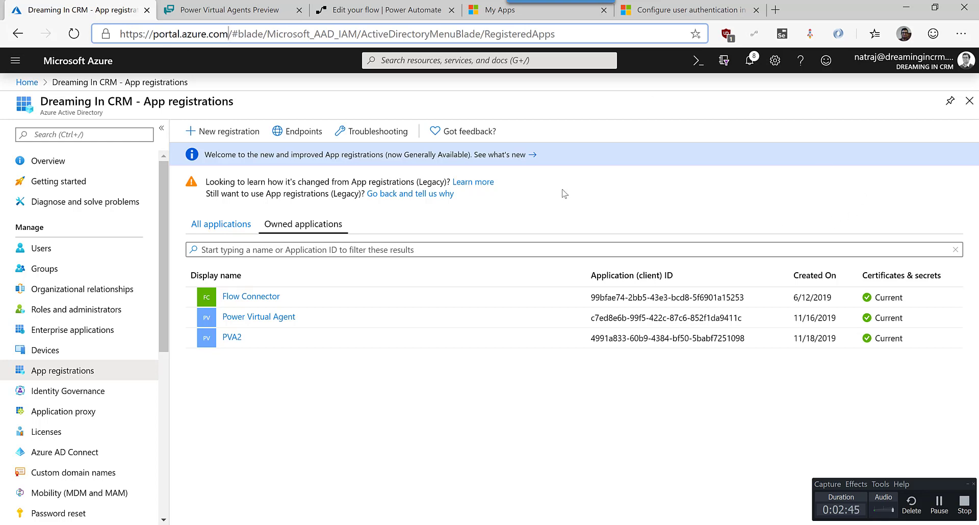
left_click(29, 83)
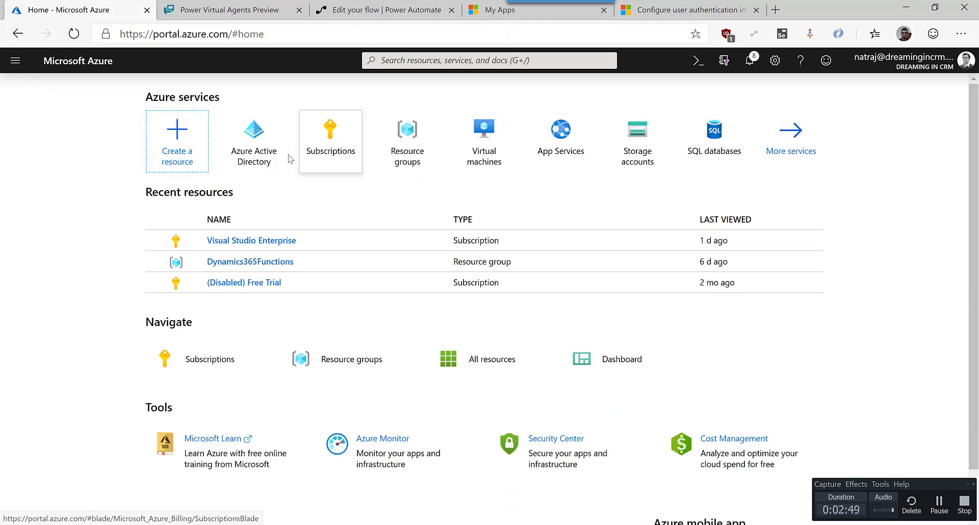
left_click(266, 153)
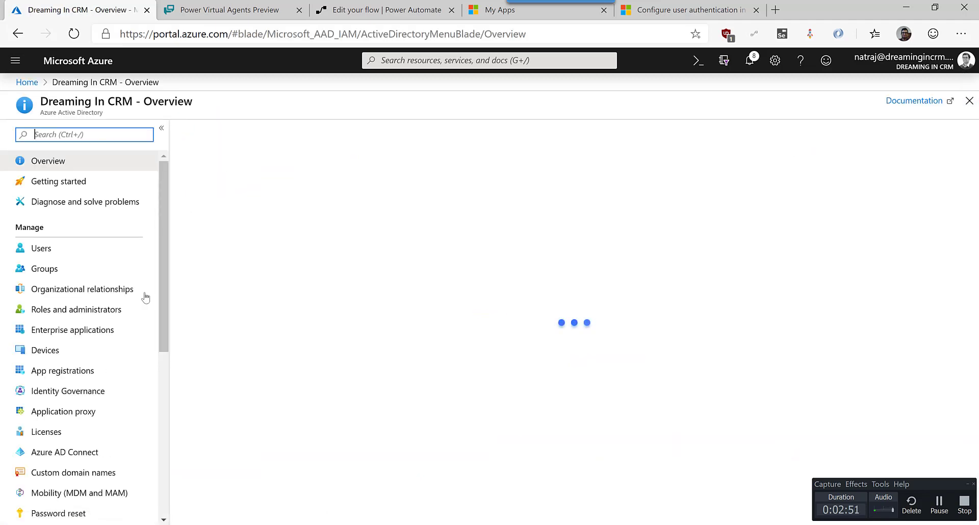
left_click(74, 374)
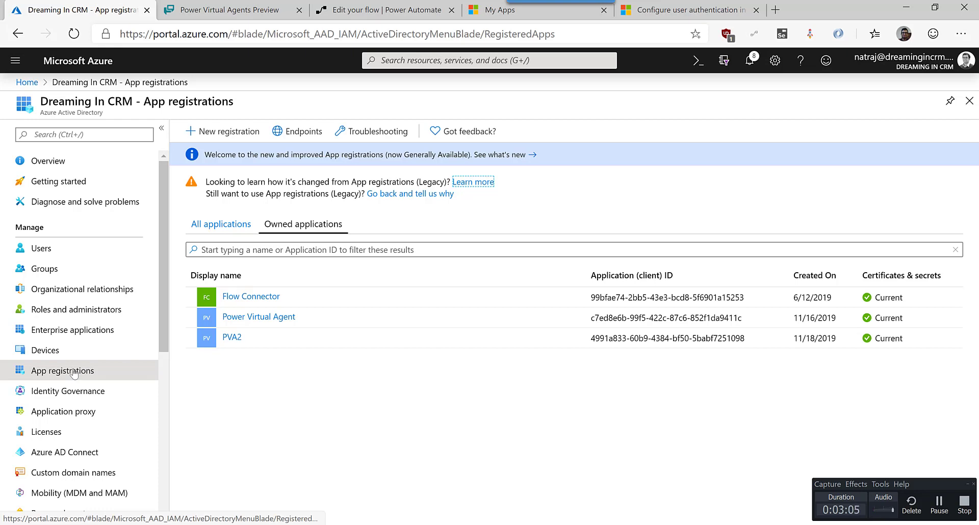
Begin a new Azure app registration named PVA, then switch to the Firefox window.
left_click(229, 131)
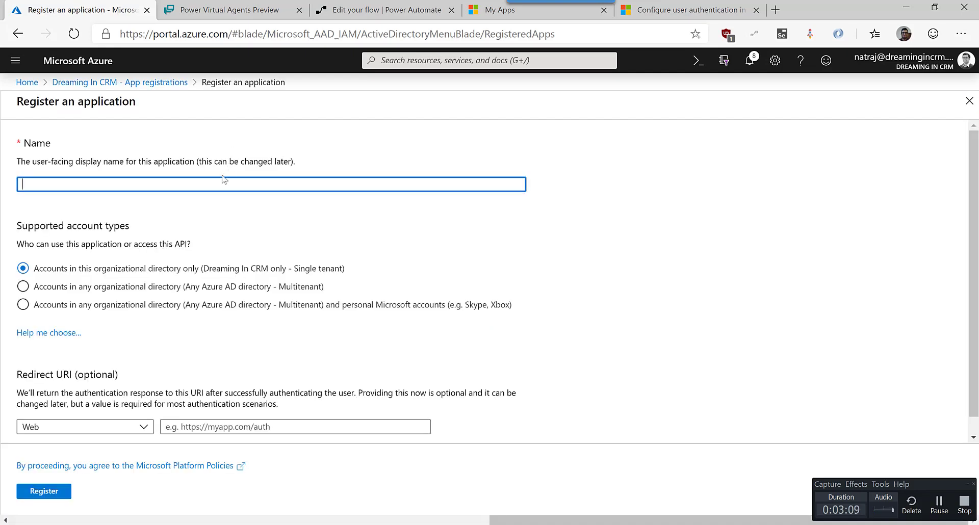
type("PVA")
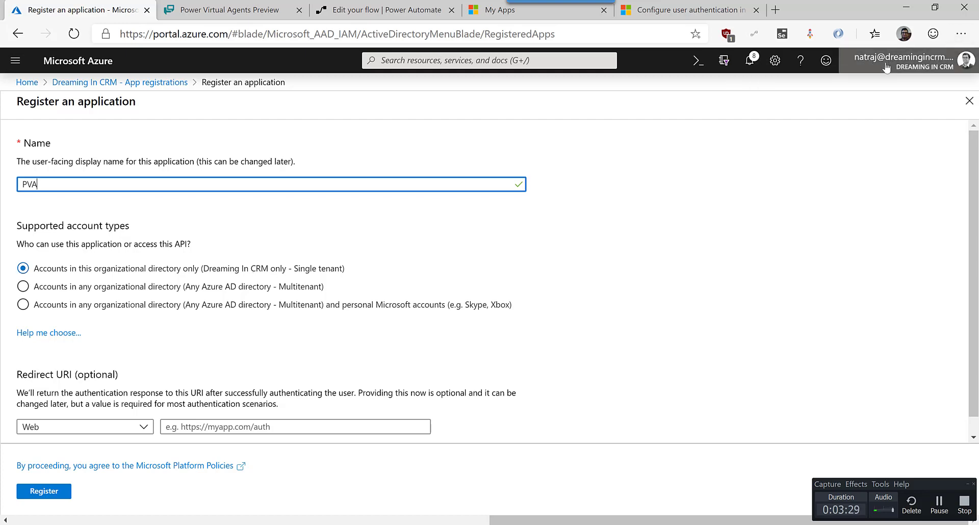
mouse_move(888, 64)
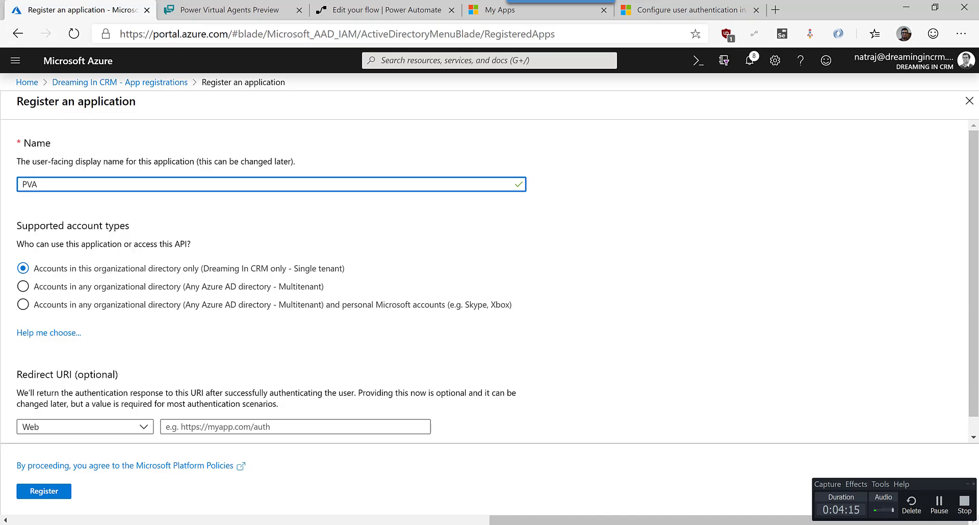
key("alt+Tab")
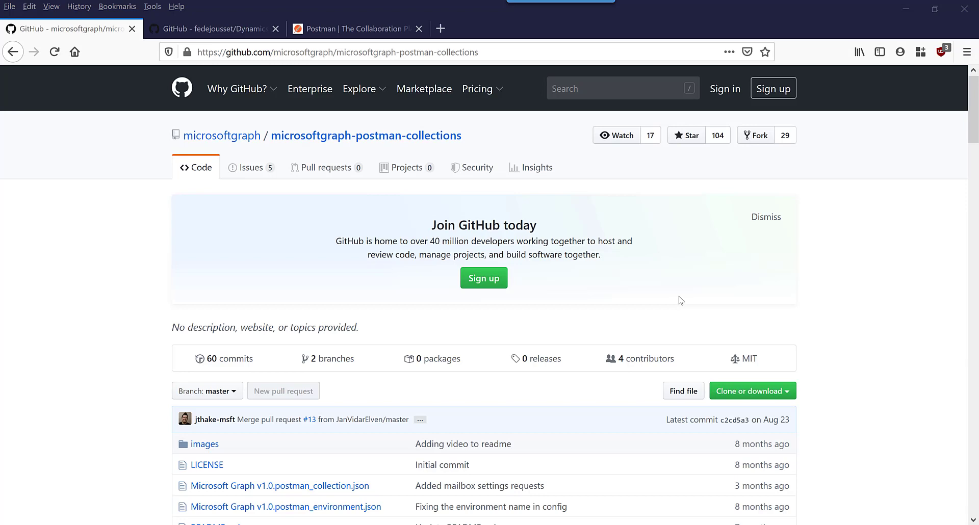
Skim the microsoftgraph-postman-collections README, then view the Dynamics365WebApiPostmanCollection repo's README.
scroll(682, 301, "down", 7)
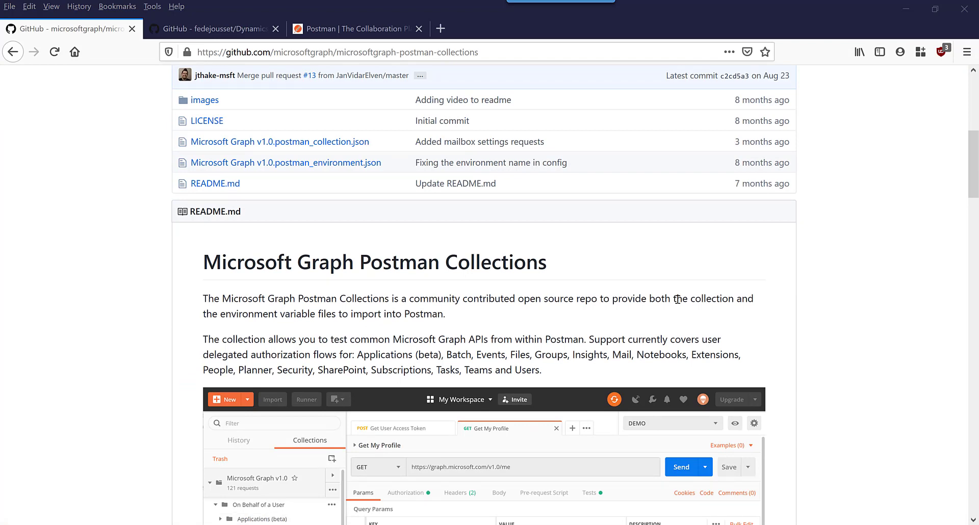
scroll(677, 299, "down", 4)
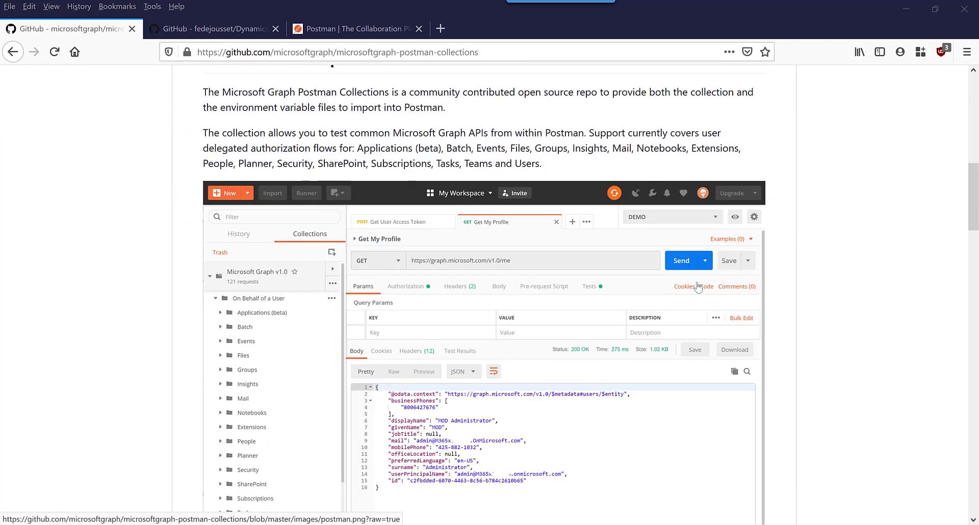
scroll(676, 263, "up", 7)
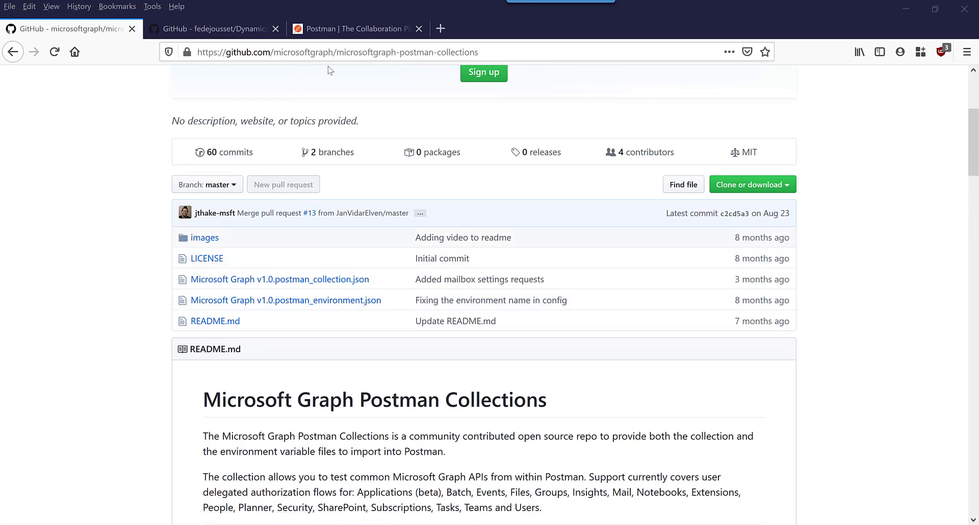
scroll(405, 245, "down", 9)
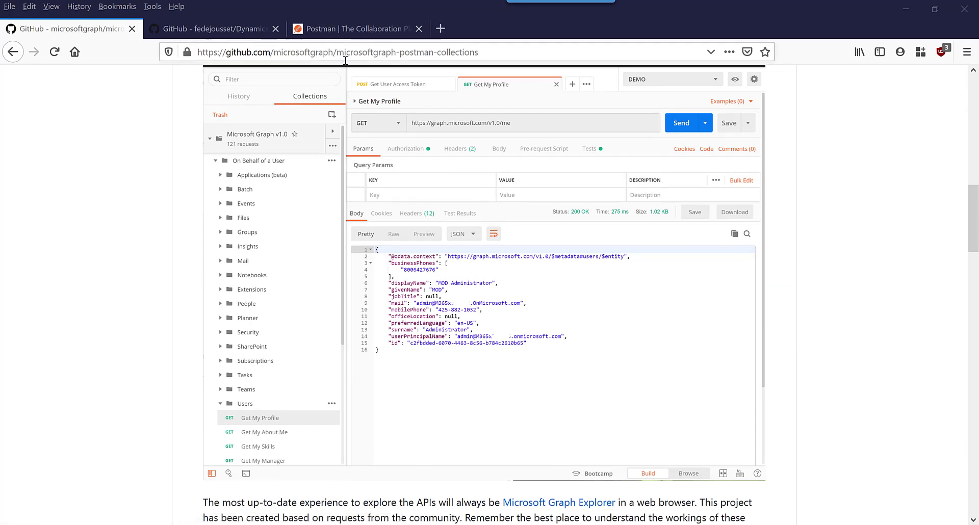
left_click(212, 30)
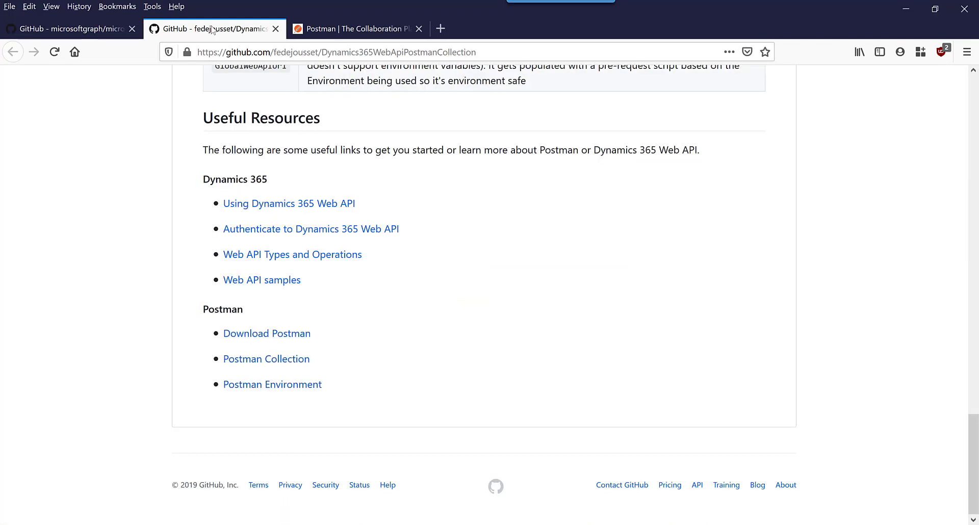
scroll(423, 257, "up", 15)
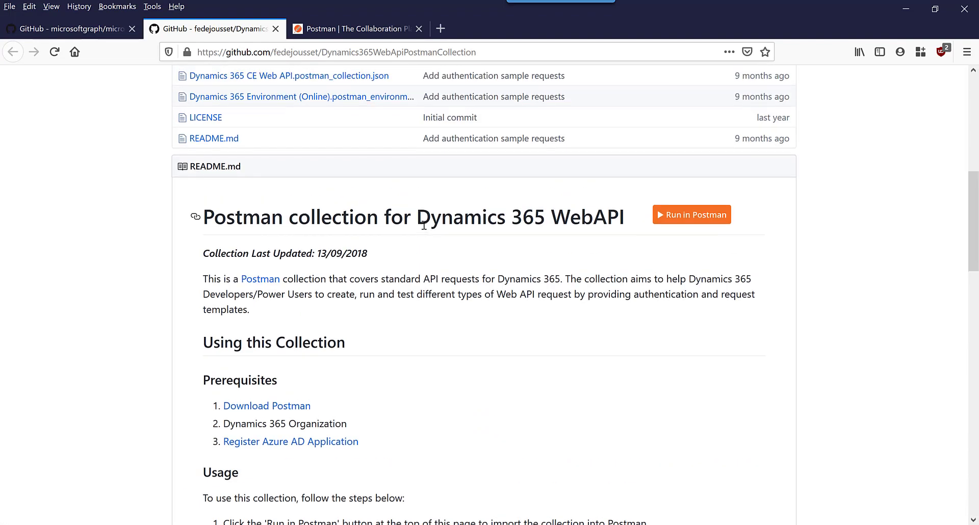
scroll(424, 227, "up", 5)
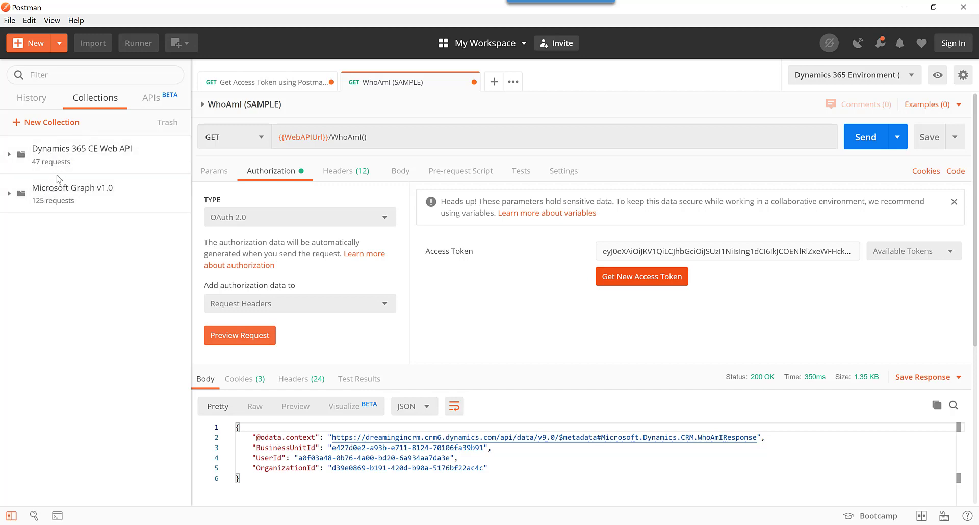
Expand the Dynamics 365 CE Web API and Microsoft Graph v1.0 collections, briefly opening Functions.
left_click(10, 156)
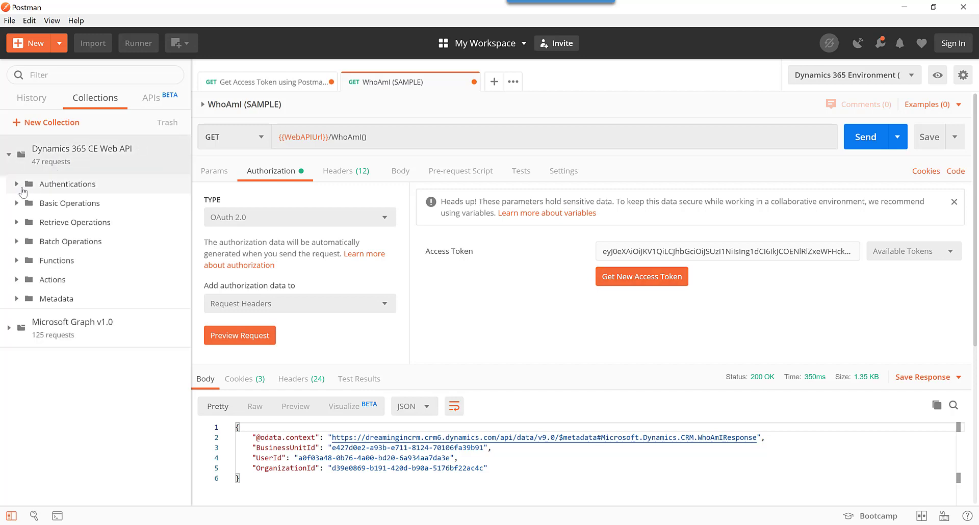
left_click(19, 261)
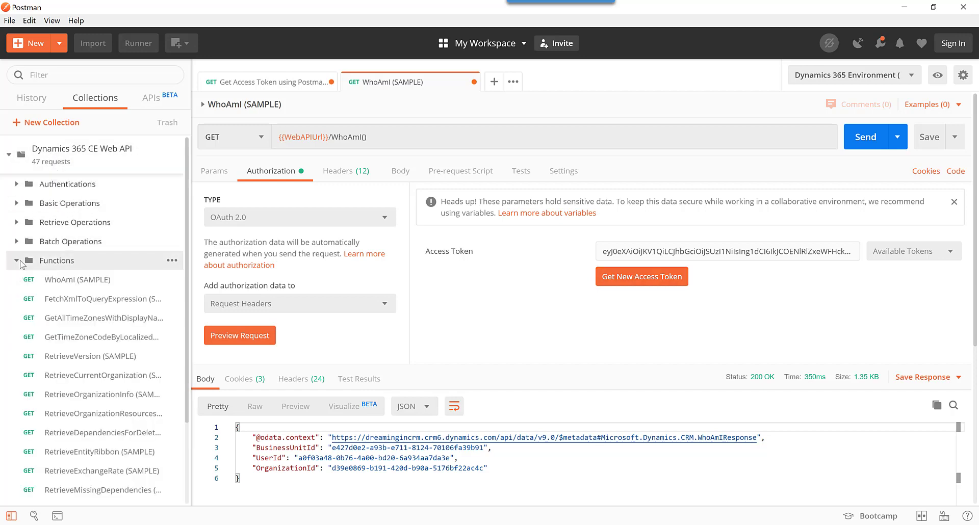
left_click(18, 261)
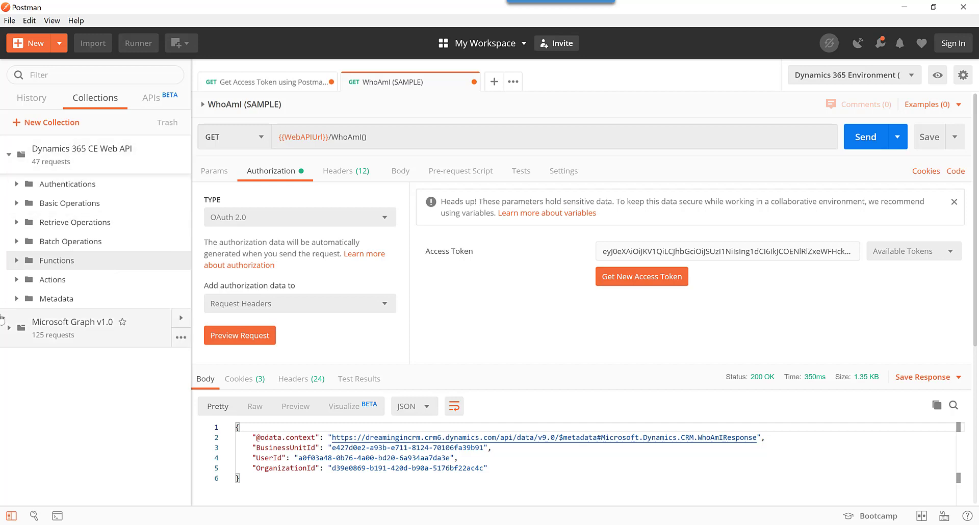
left_click(6, 338)
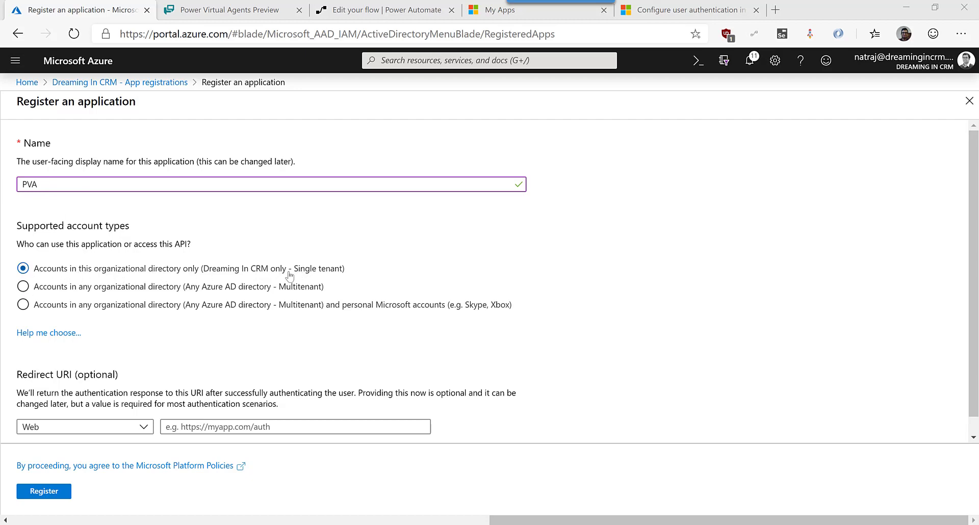
left_click(246, 427)
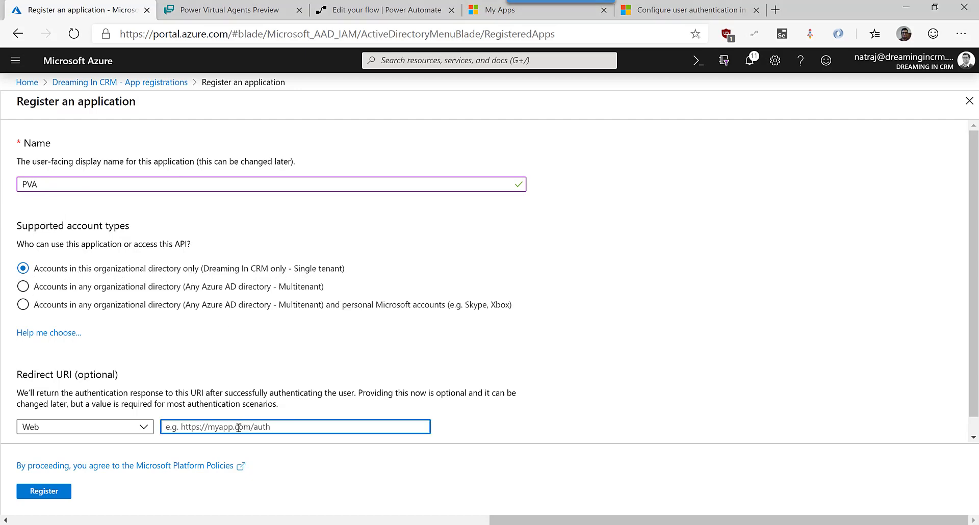
type("https://www.getpostman.com/oauth2/callback")
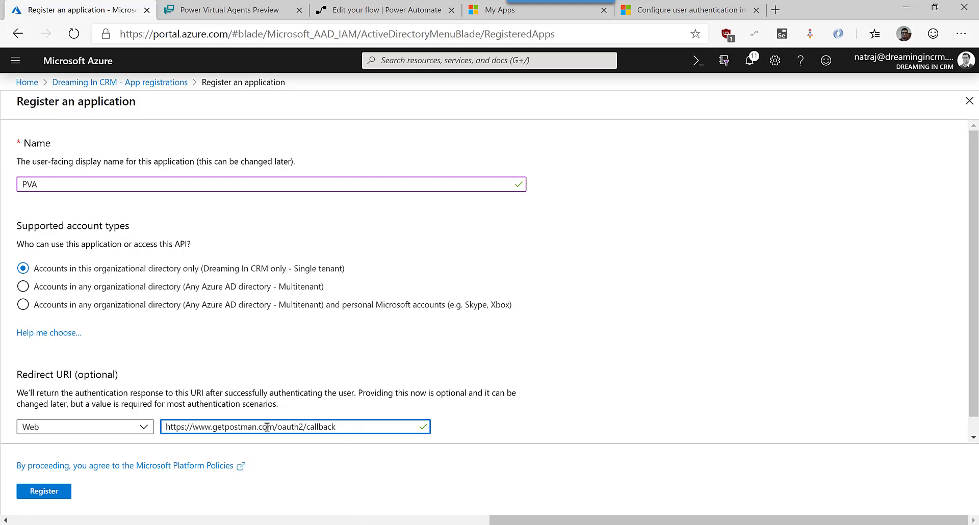
left_click(57, 490)
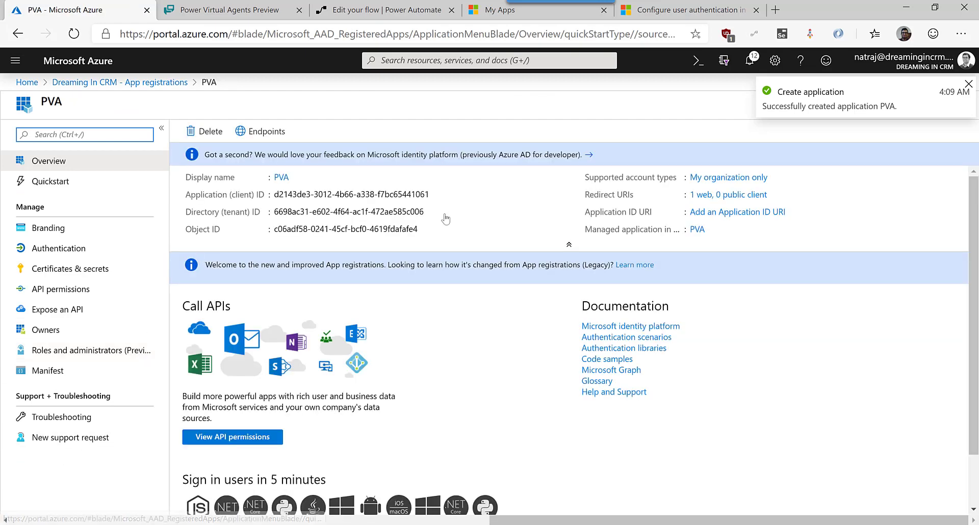
left_click(97, 274)
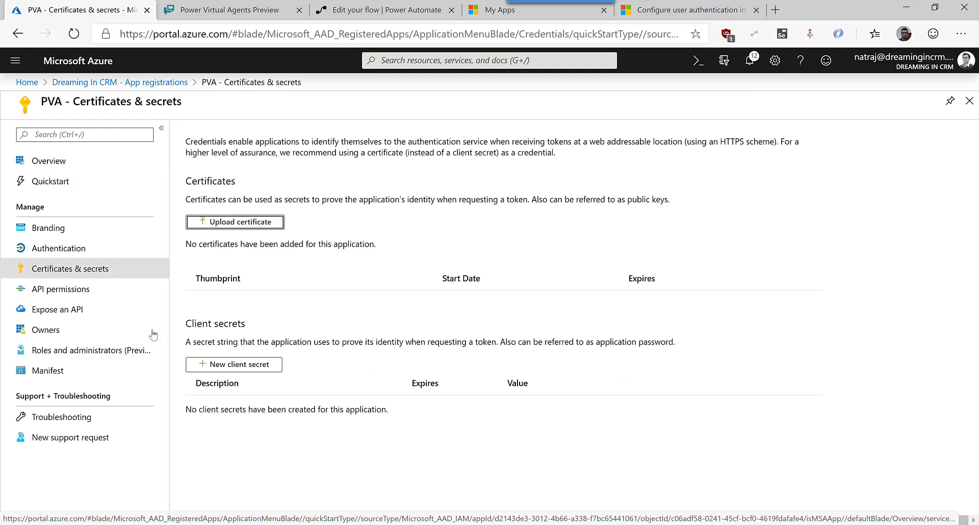
Add a client secret described 'secret' and copy its value to the clipboard.
left_click(250, 366)
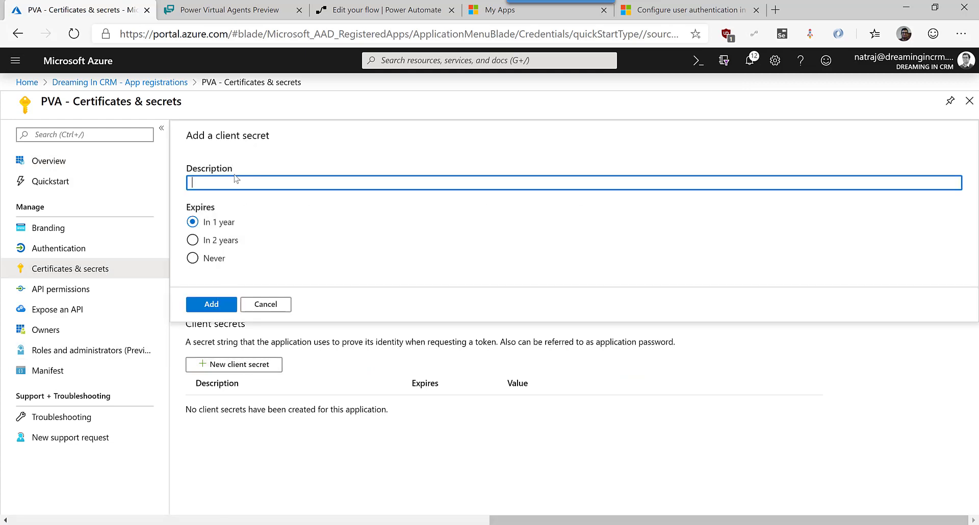
type("secret")
left_click(224, 304)
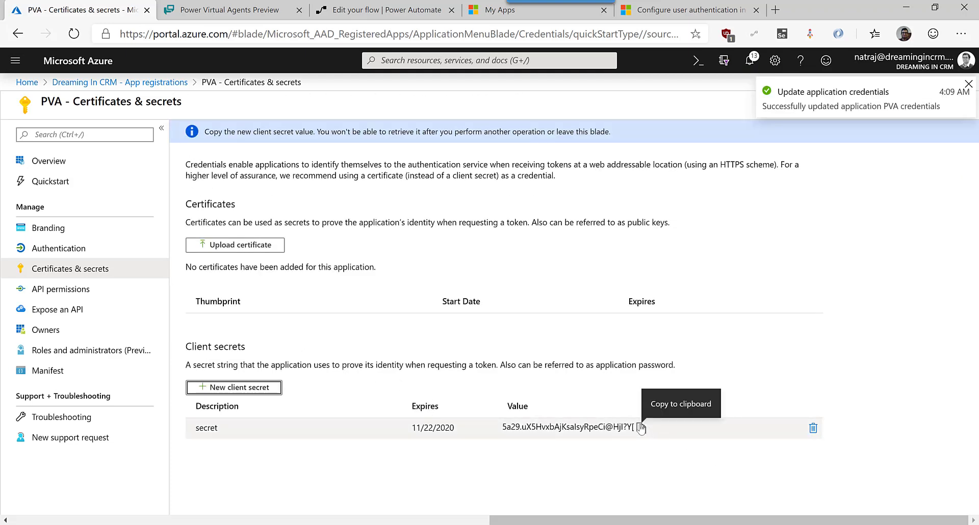
left_click(641, 428)
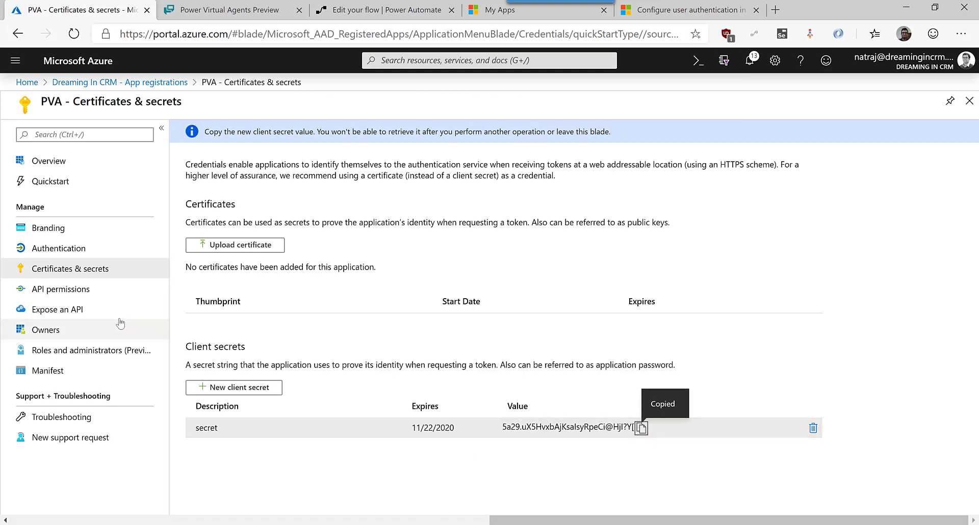
left_click(69, 290)
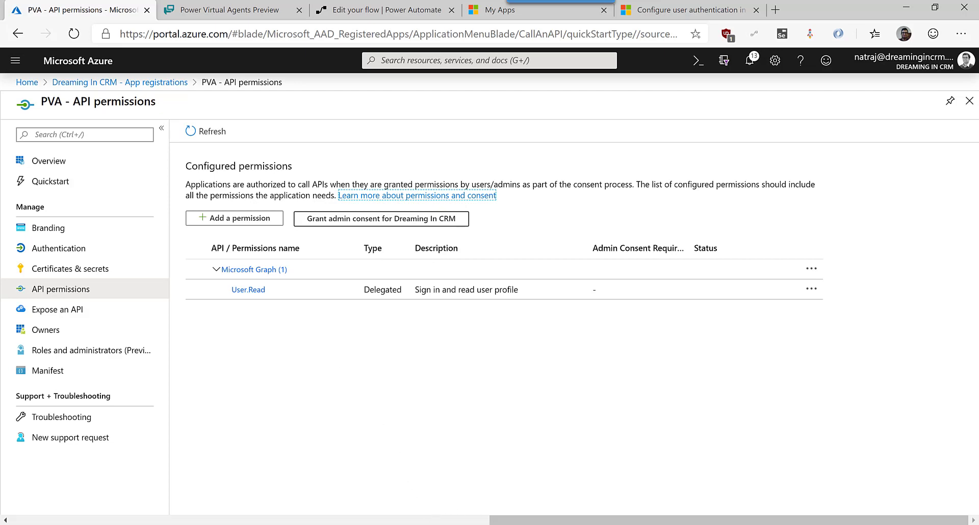
Open the Microsoft Graph v1.0 collection's Edit dialog on its OAuth 2.0 Authorization tab.
left_click(491, 524)
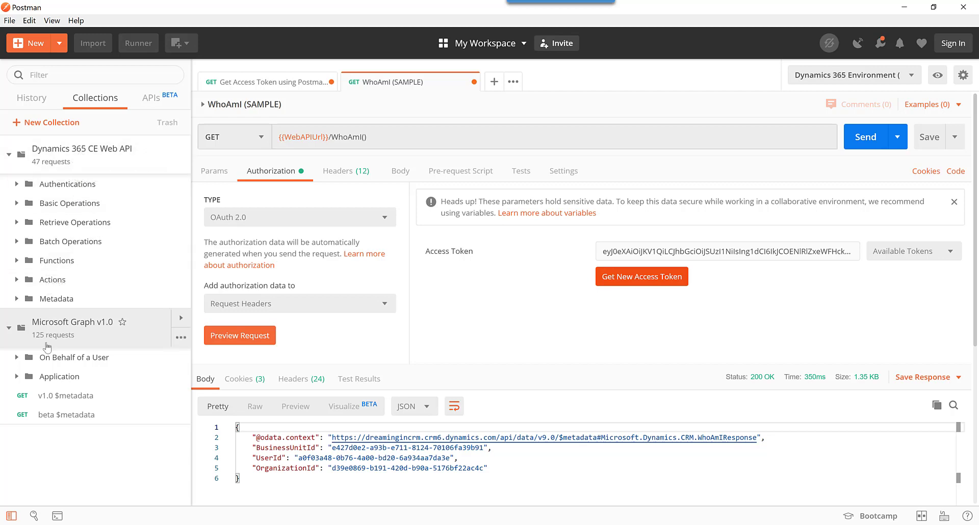
left_click(181, 338)
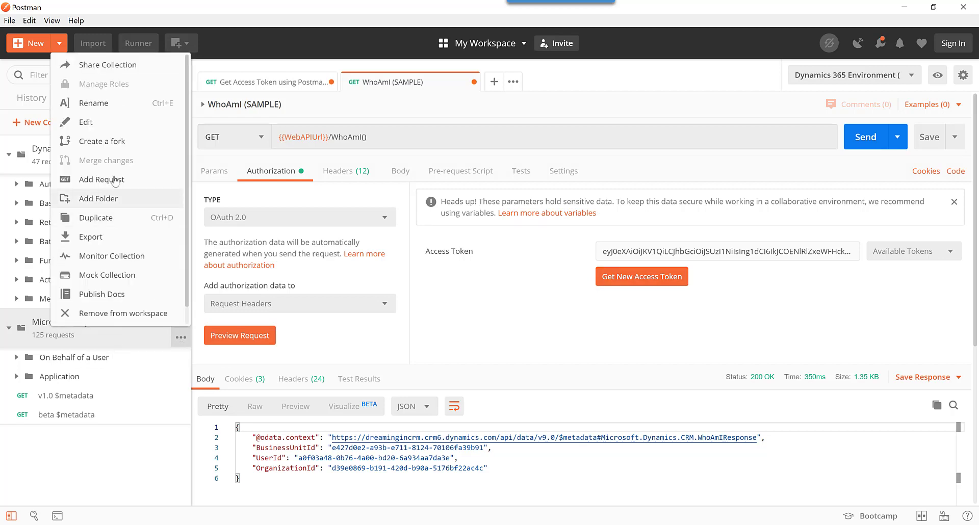
left_click(102, 123)
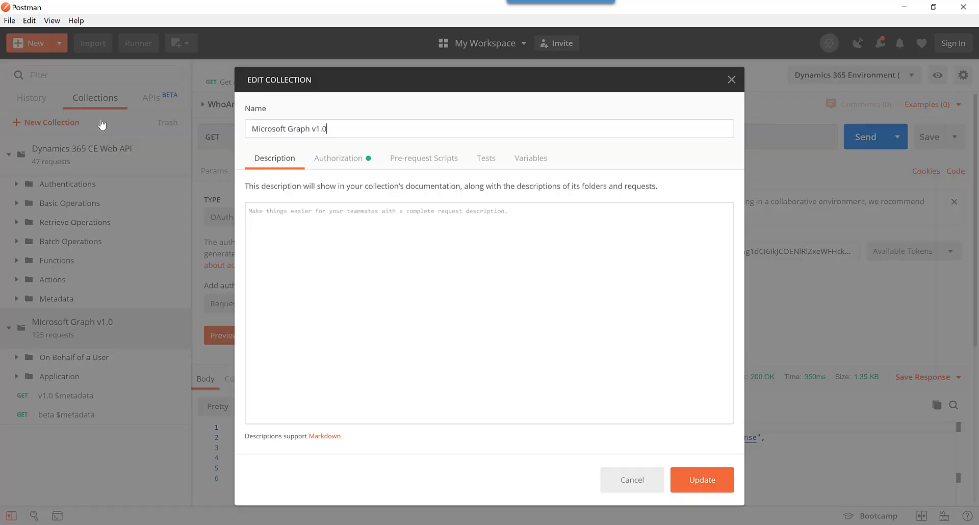
left_click(342, 161)
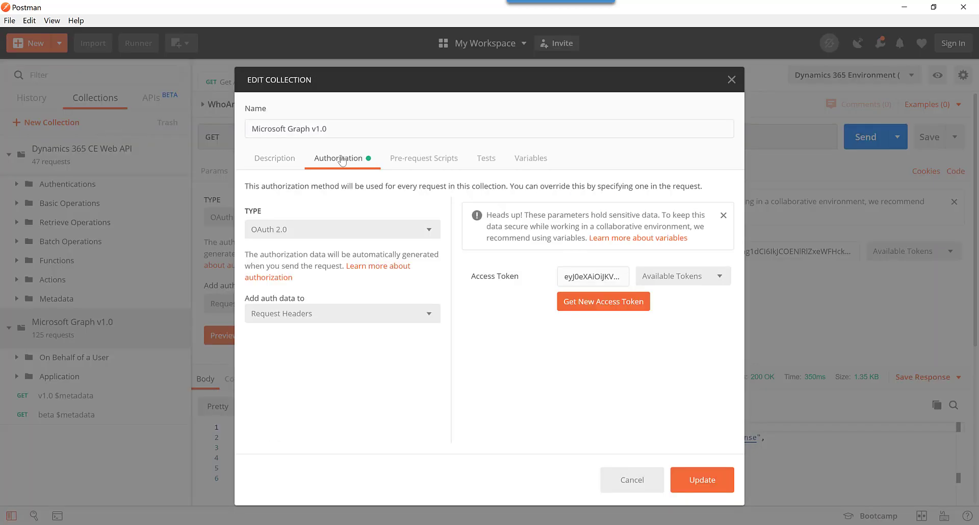
Start a new access token request and replace the Client Secret with the copied PVA secret.
left_click(627, 306)
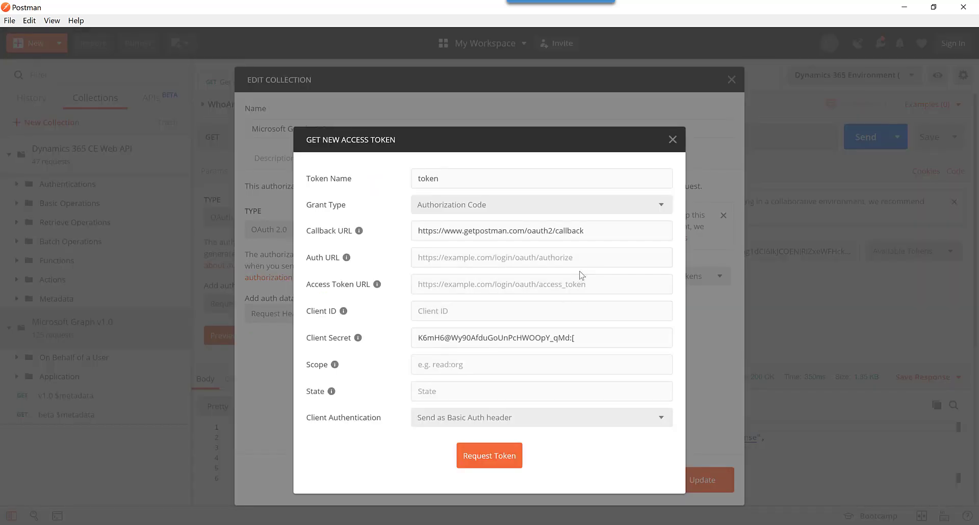
left_click(651, 336)
key("ctrl+a")
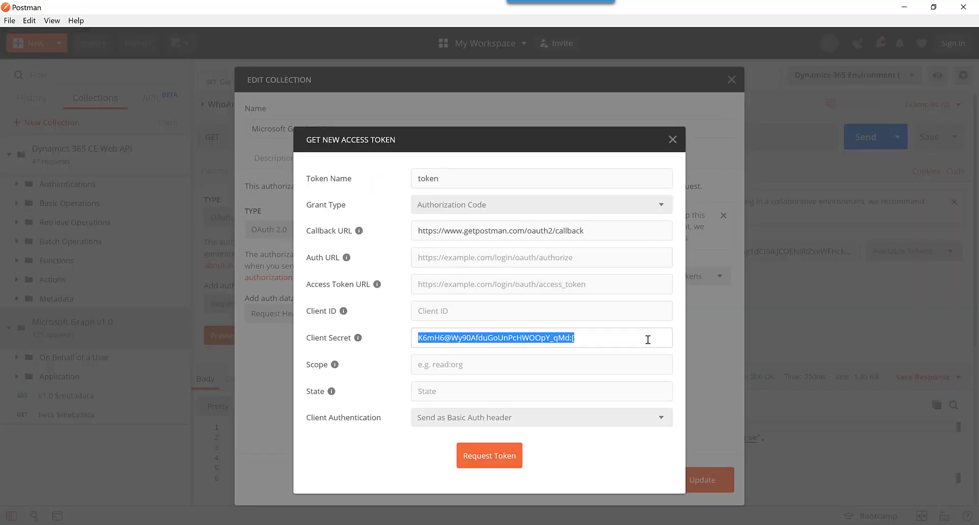
key("ctrl+v")
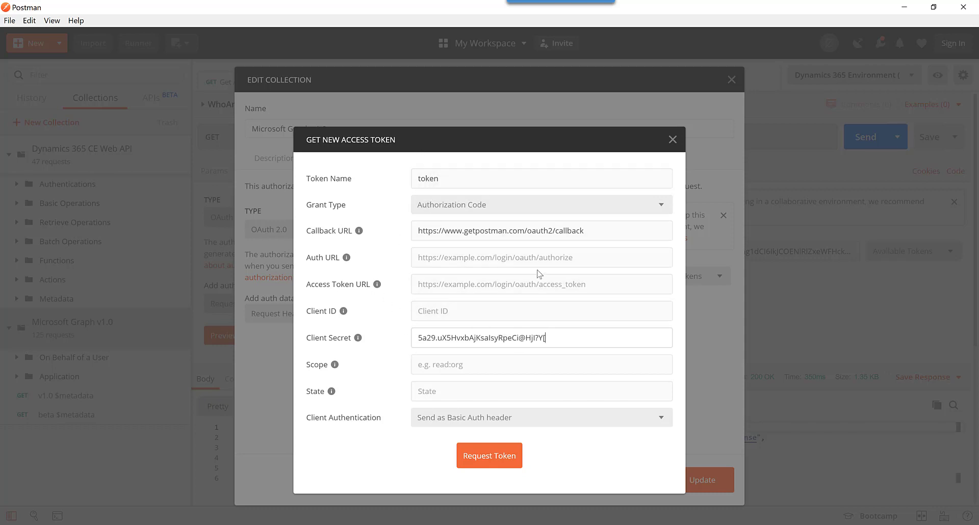
Copy PVA's Application (client) ID from Azure into Postman's Client ID field.
key("alt+Tab")
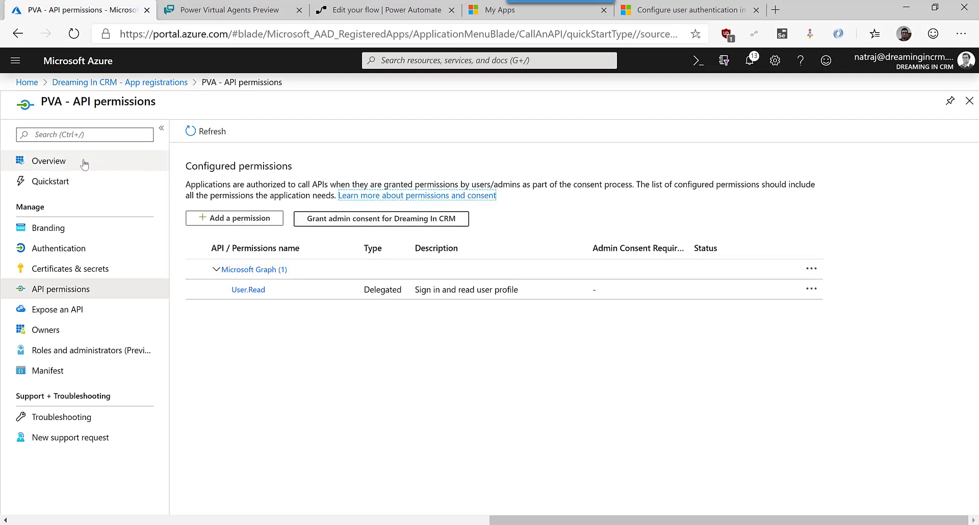
left_click(83, 166)
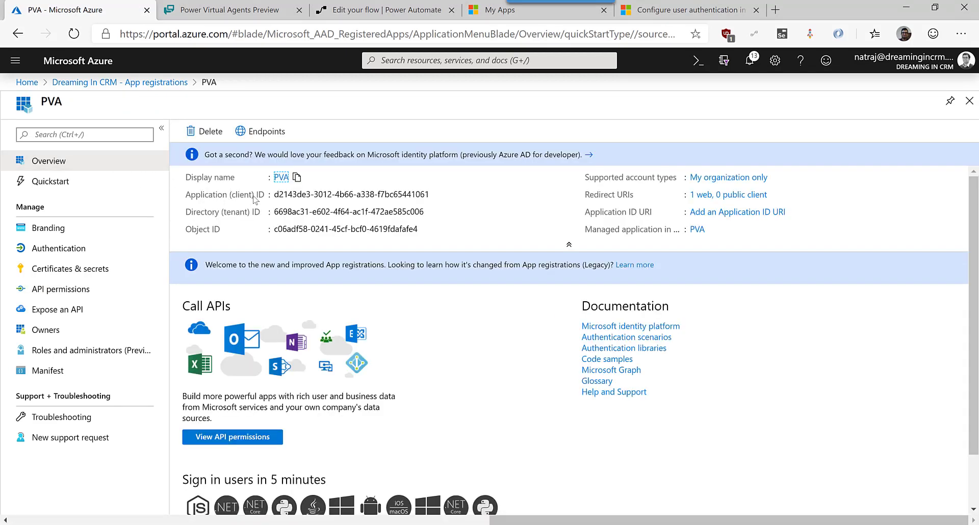
left_click(437, 194)
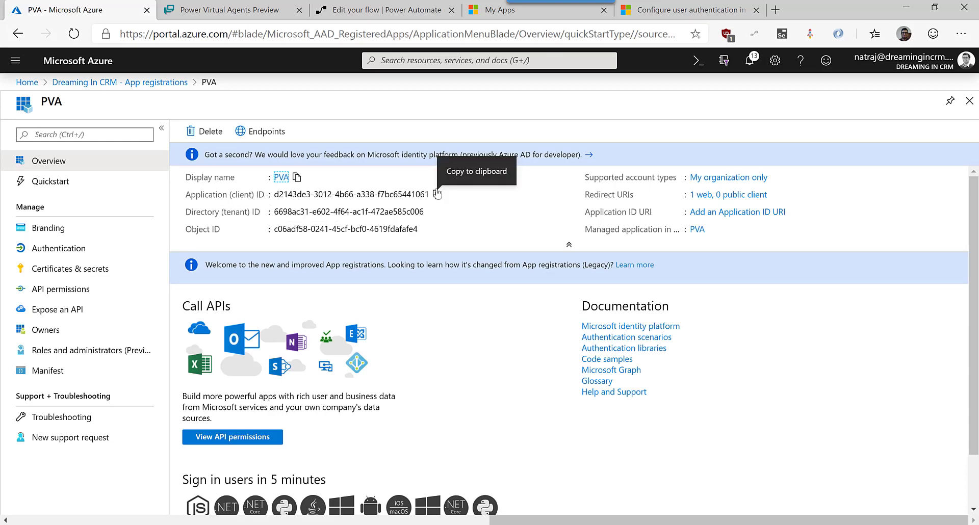
key("alt+Tab")
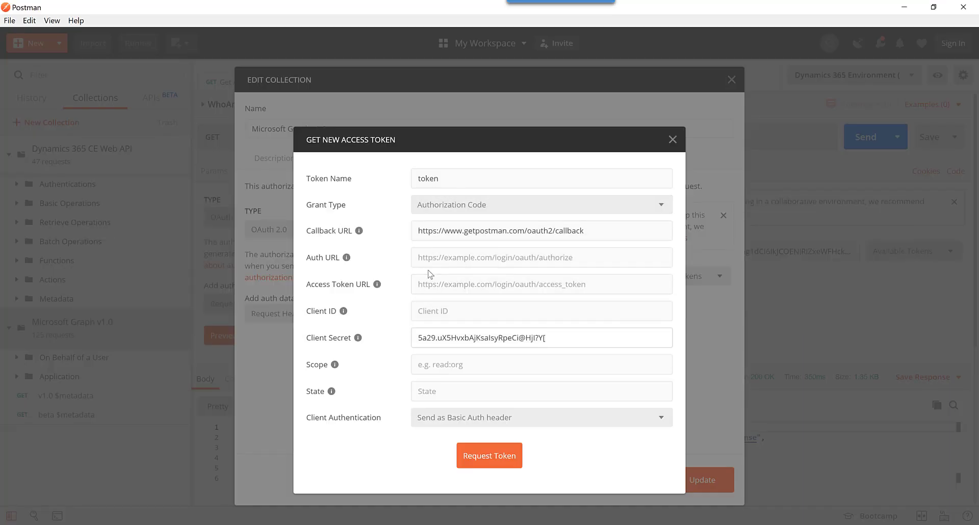
left_click(434, 314)
key("ctrl+v")
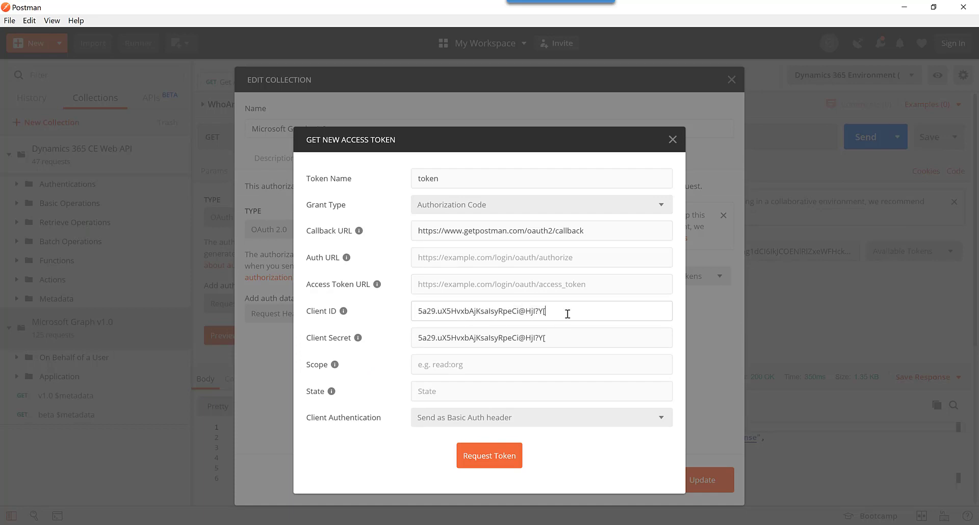
key("alt+Tab")
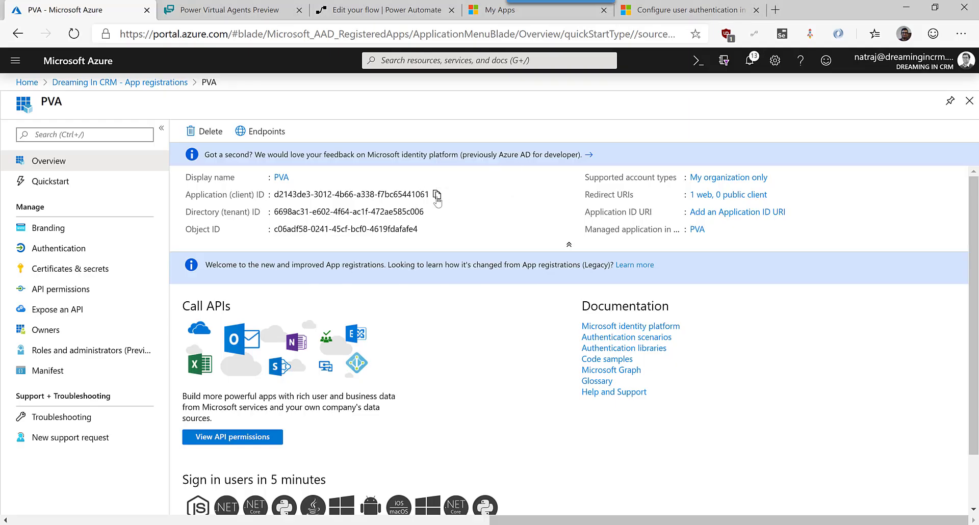
left_click(437, 194)
key("alt+Tab")
triple_click(537, 311)
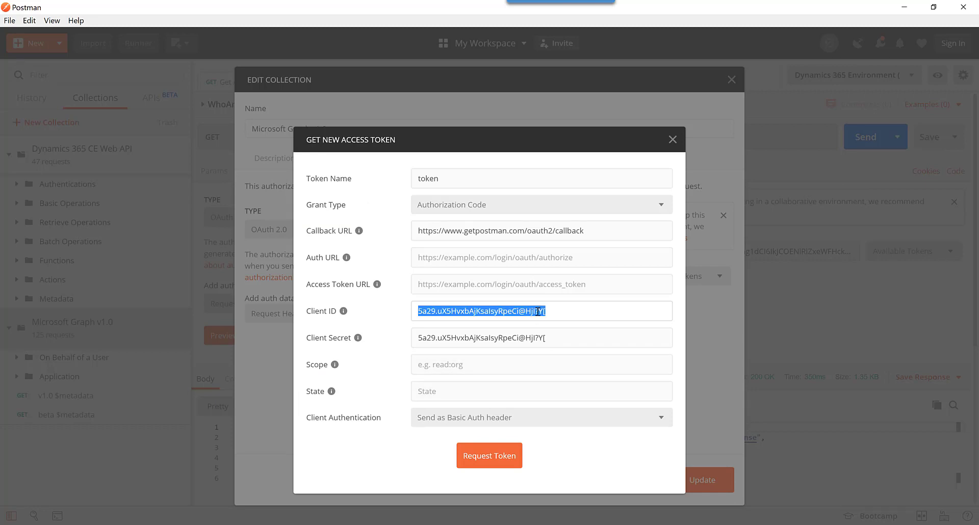
key("ctrl+v")
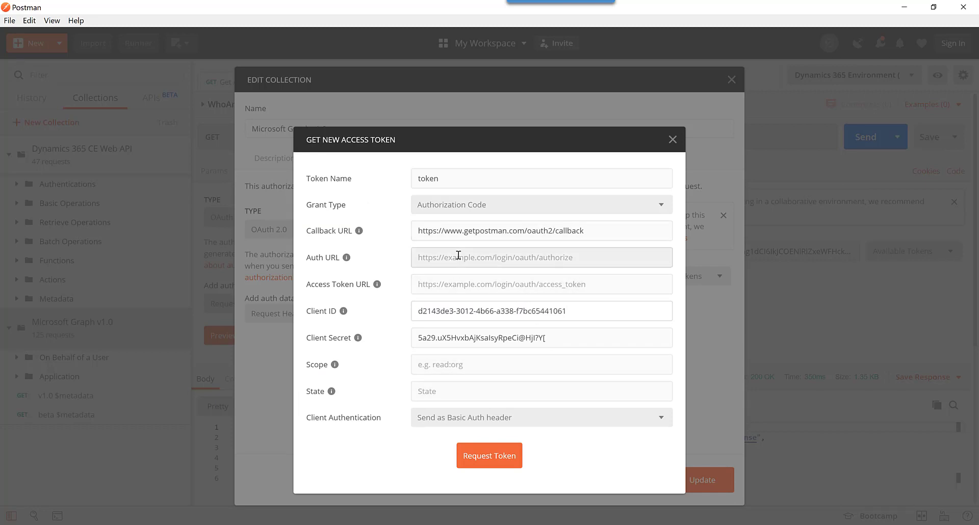
left_click(460, 255)
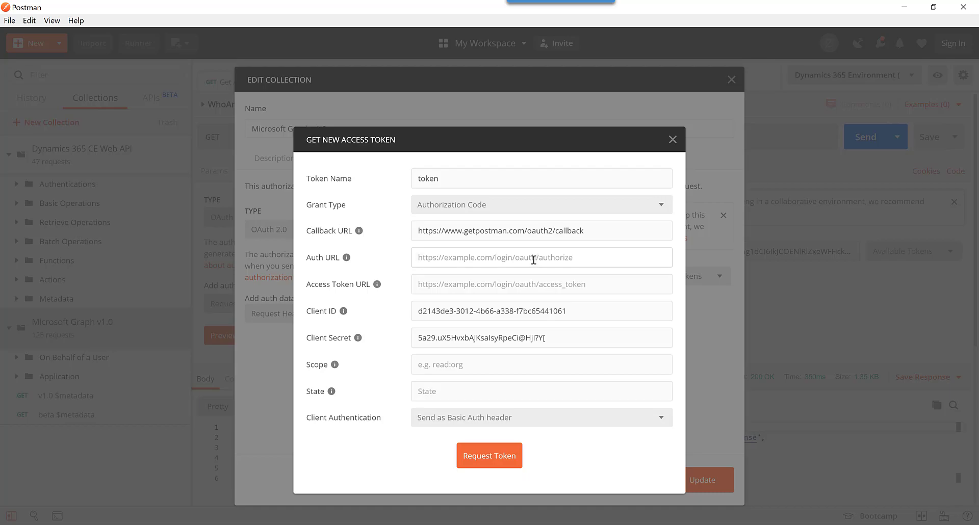
key("alt+Tab")
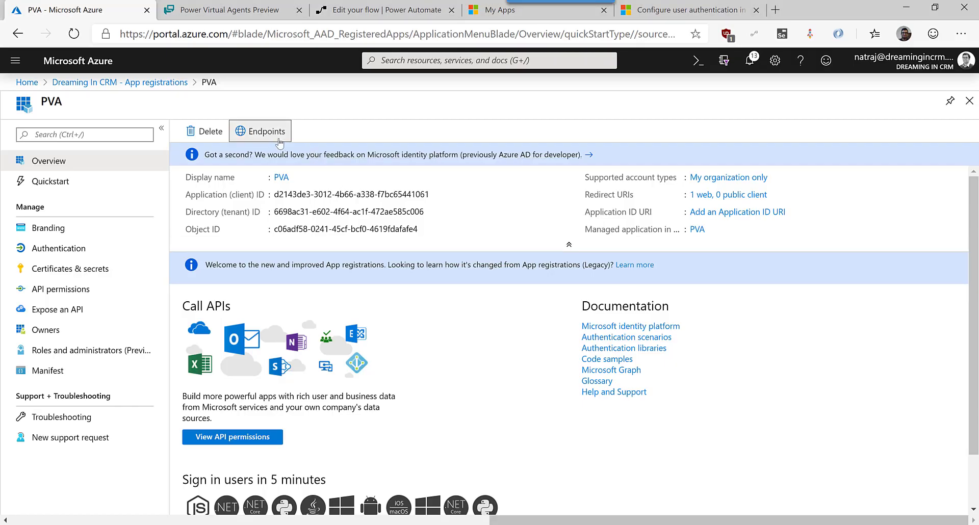
Paste PVA's OAuth 2.0 v2 authorization endpoint into Postman's Auth URL.
left_click(280, 143)
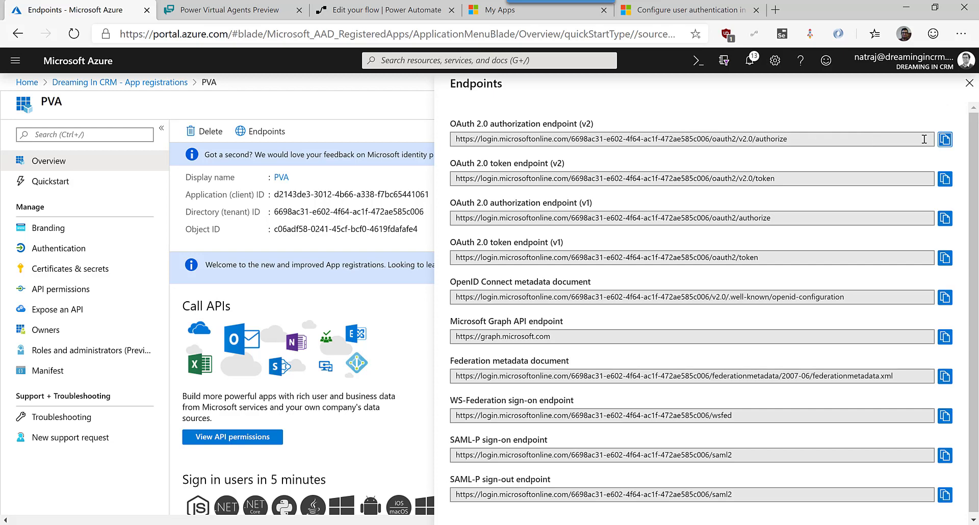
left_click(945, 139)
key("alt+Tab")
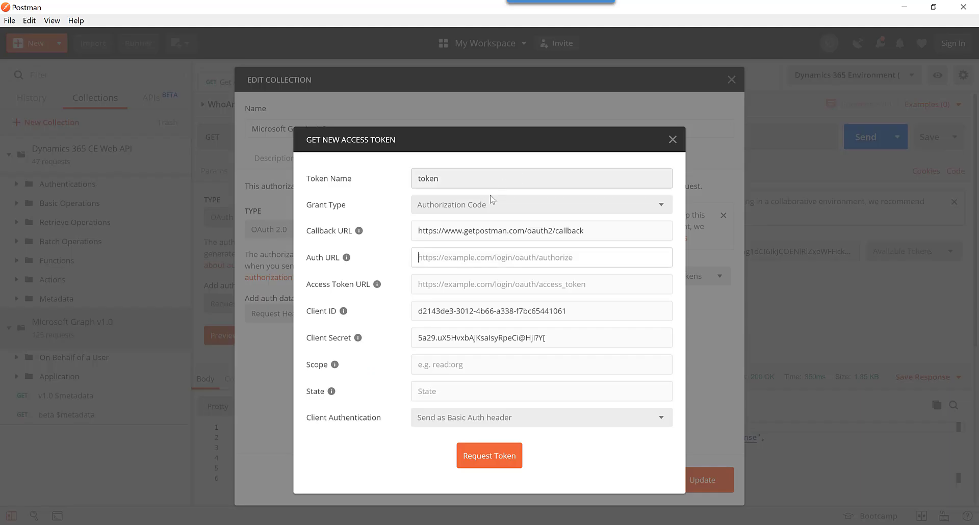
key("ctrl+v")
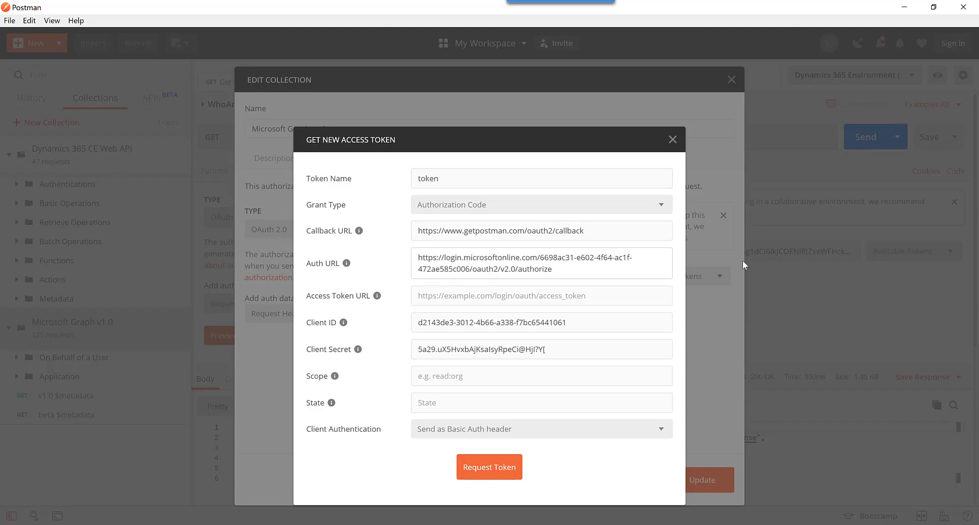
Paste the v2 token endpoint into Access Token URL and check the tenant ID in the Auth URL.
key("alt+Tab")
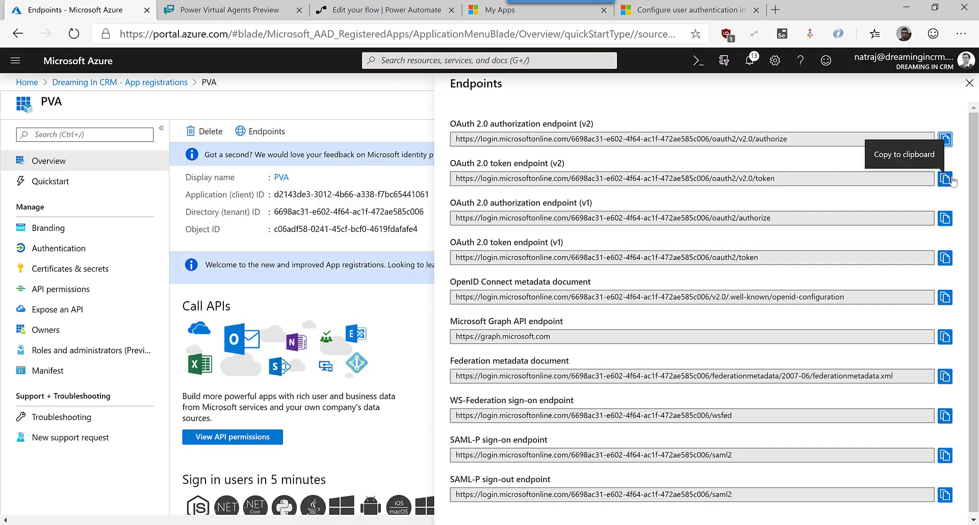
left_click(945, 178)
key("alt+Tab")
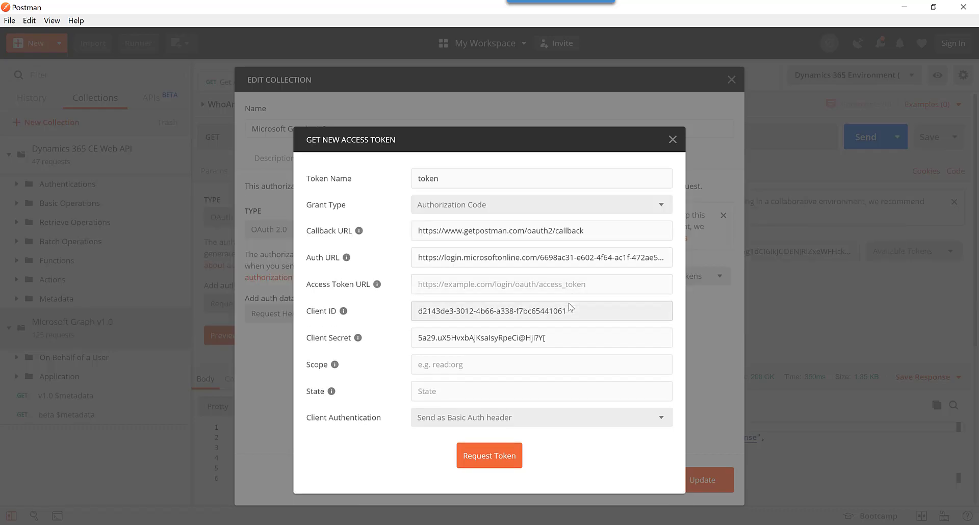
left_click(580, 284)
key("ctrl+v")
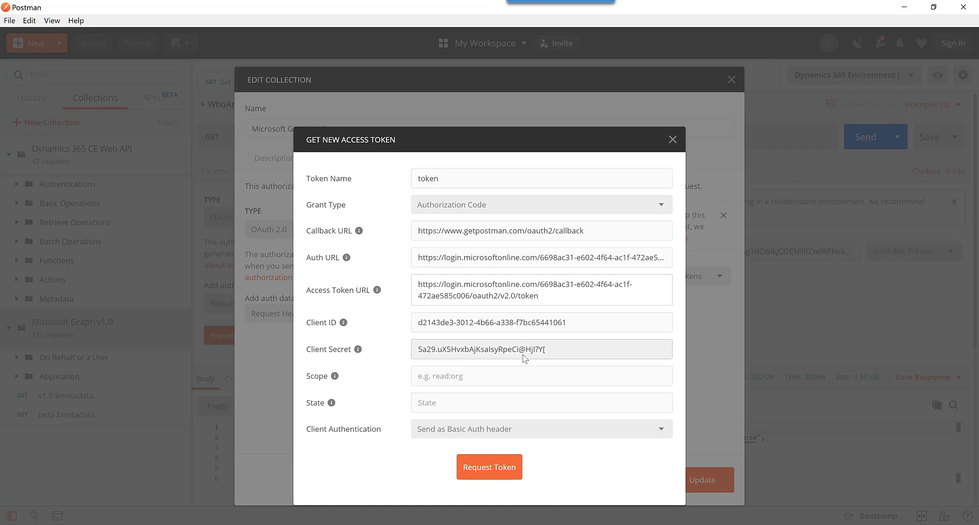
left_click(571, 257)
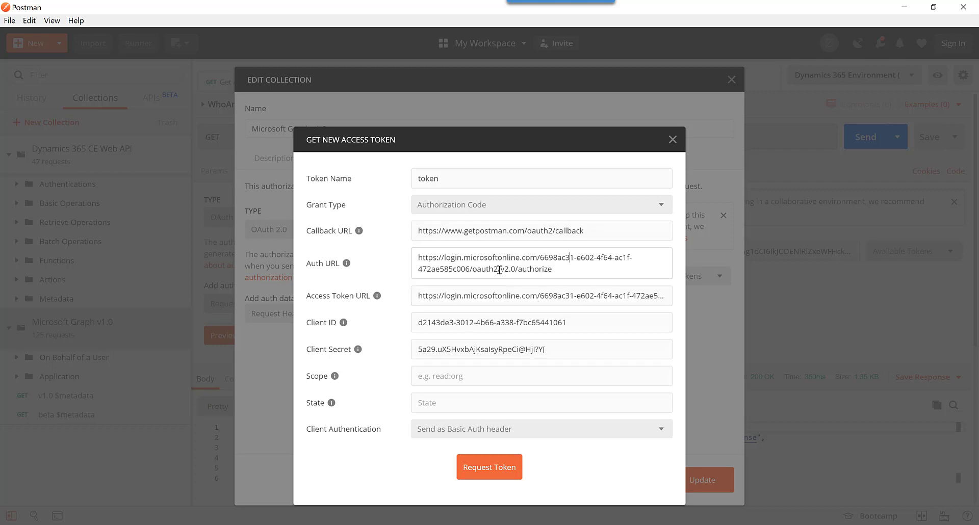
left_click_drag(499, 270, 537, 260)
left_click(535, 269)
key("alt+Tab")
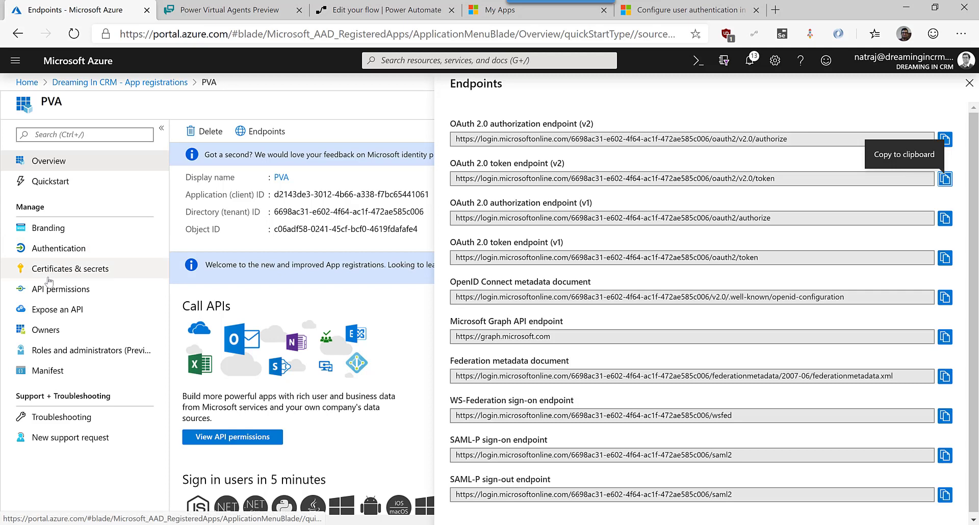
left_click(54, 290)
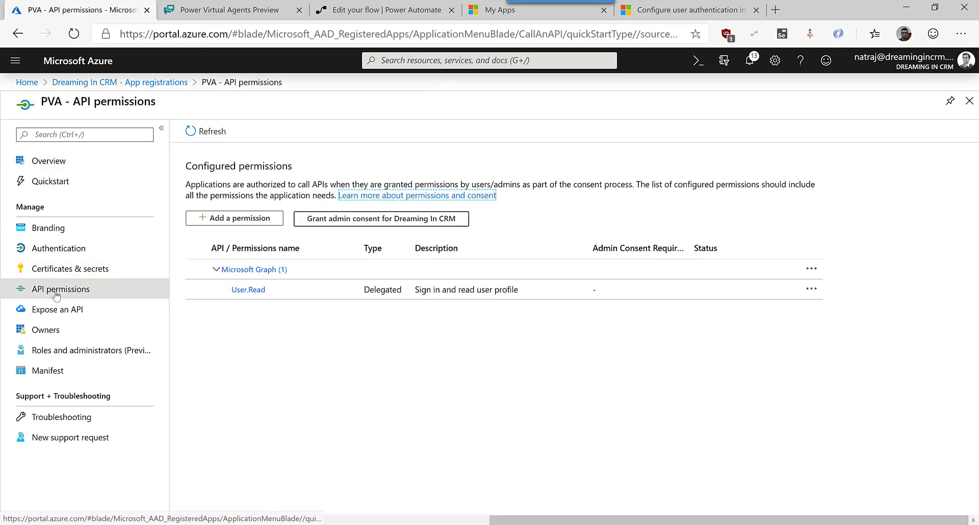
left_click(260, 292)
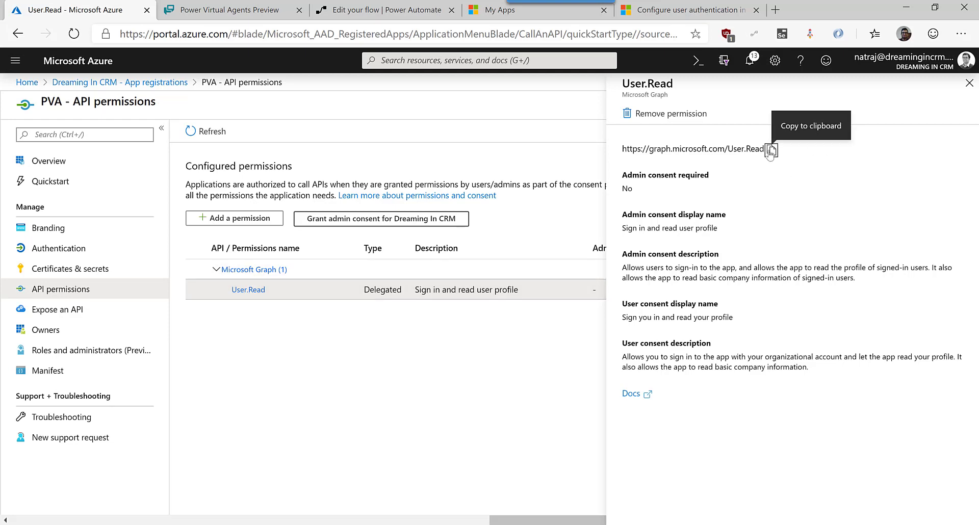
left_click(773, 151)
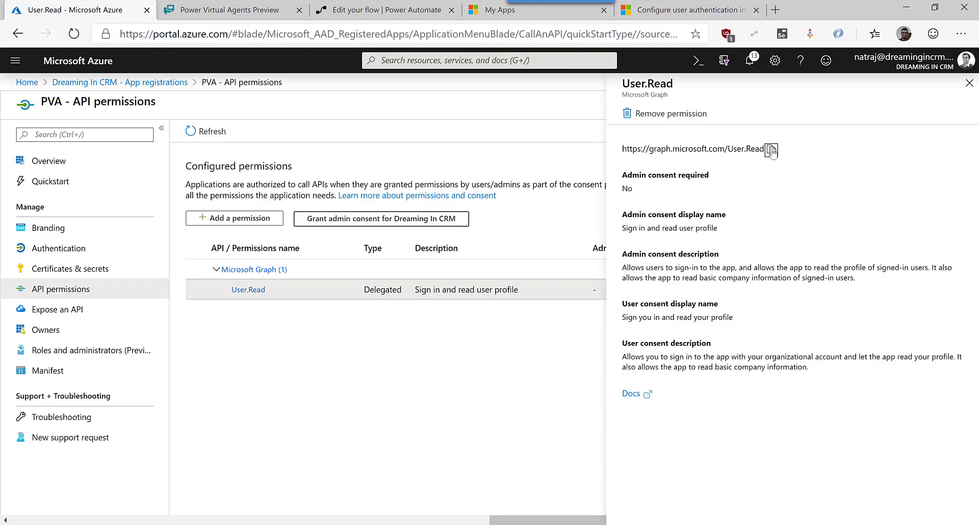
key("alt+Tab")
left_click(448, 377)
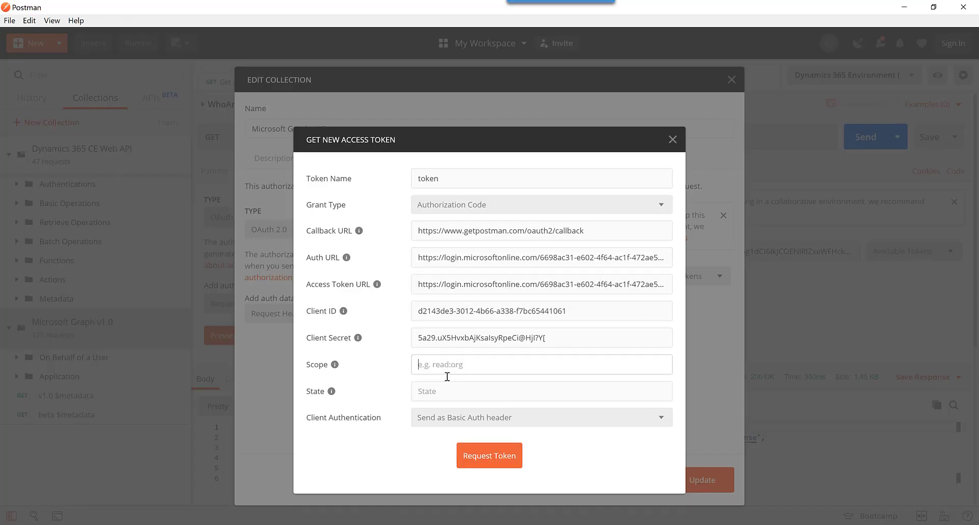
key("ctrl+v")
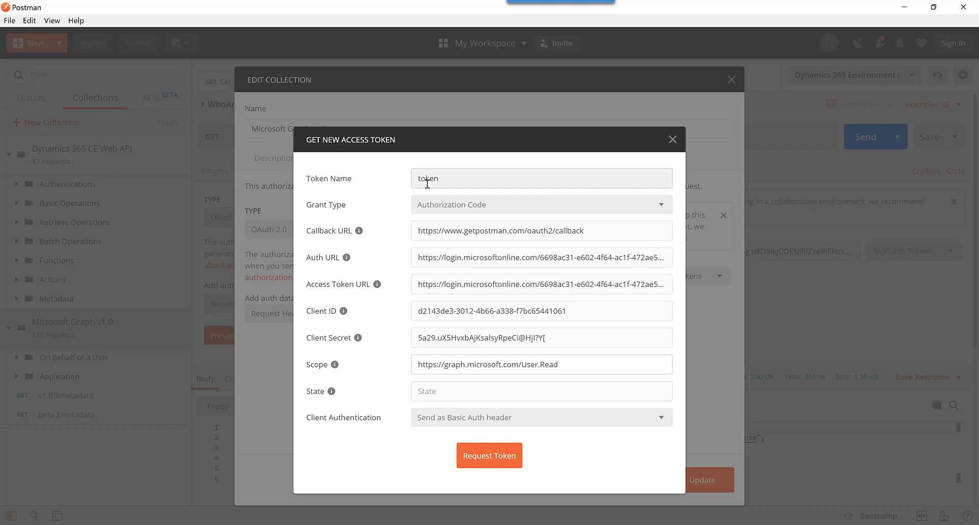
Request the token, then dismiss the sign-in consent popup and return to the Azure portal.
left_click(491, 461)
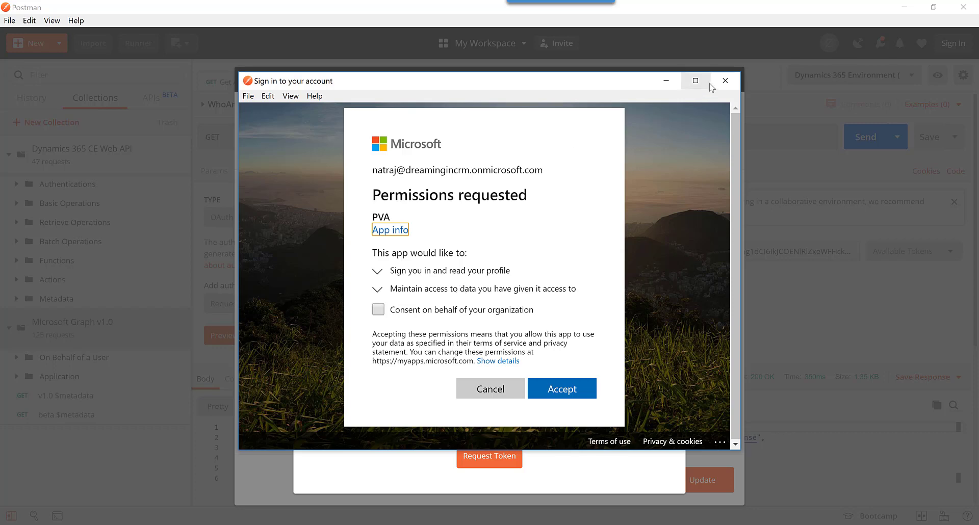
left_click(726, 81)
key("alt+Tab")
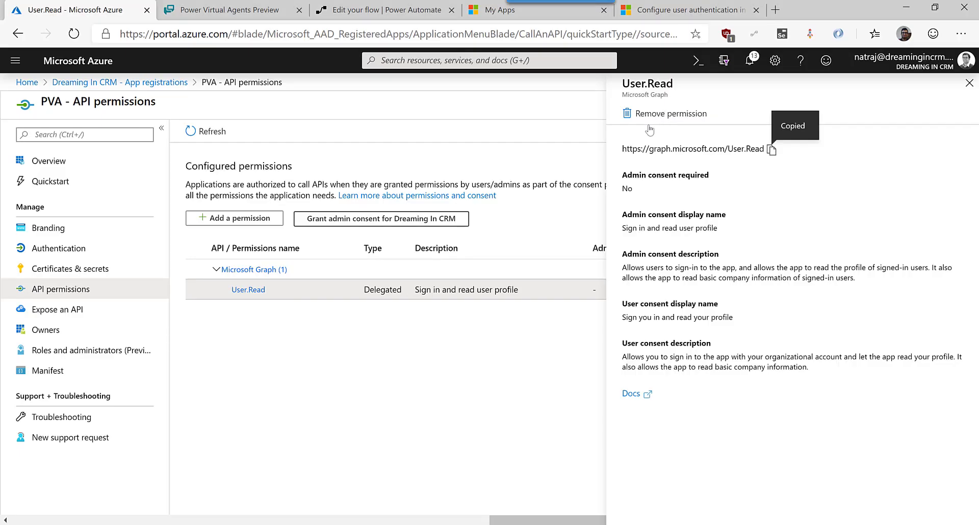
Grant admin consent for User.Read for the Dreaming In CRM organization with the admin account.
left_click(967, 81)
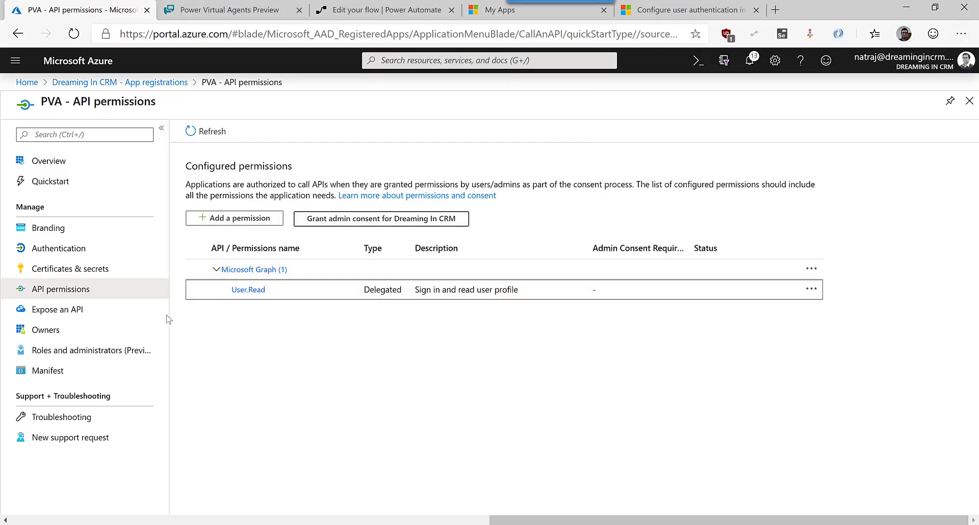
left_click(380, 220)
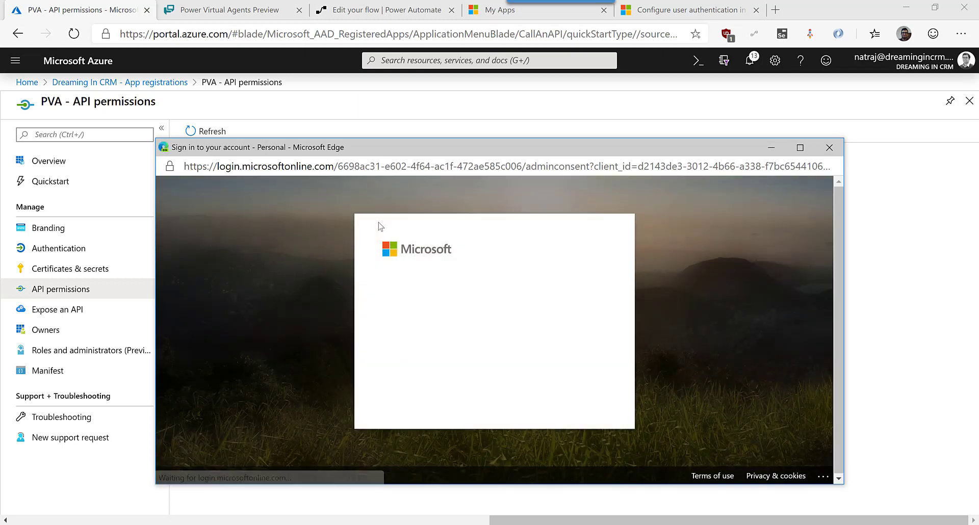
left_click(440, 315)
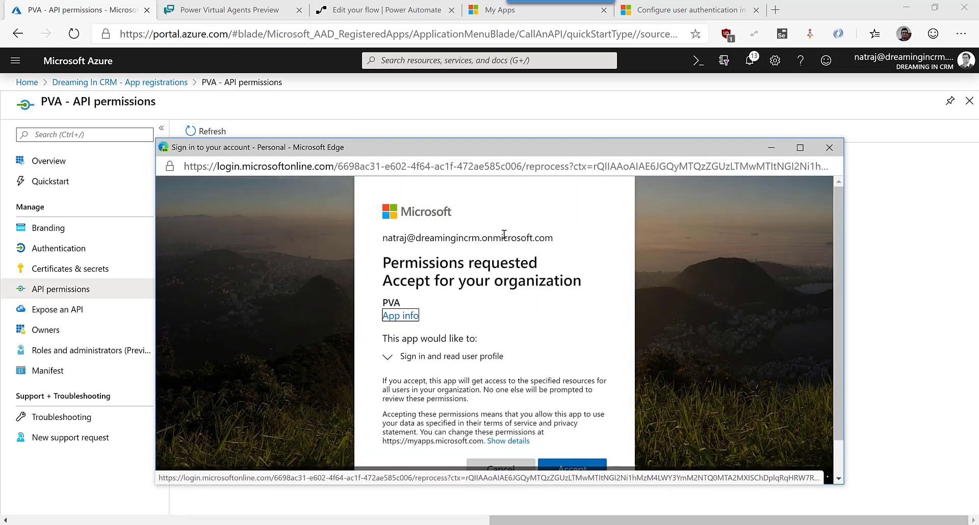
scroll(510, 382, "down", 2)
left_click(570, 432)
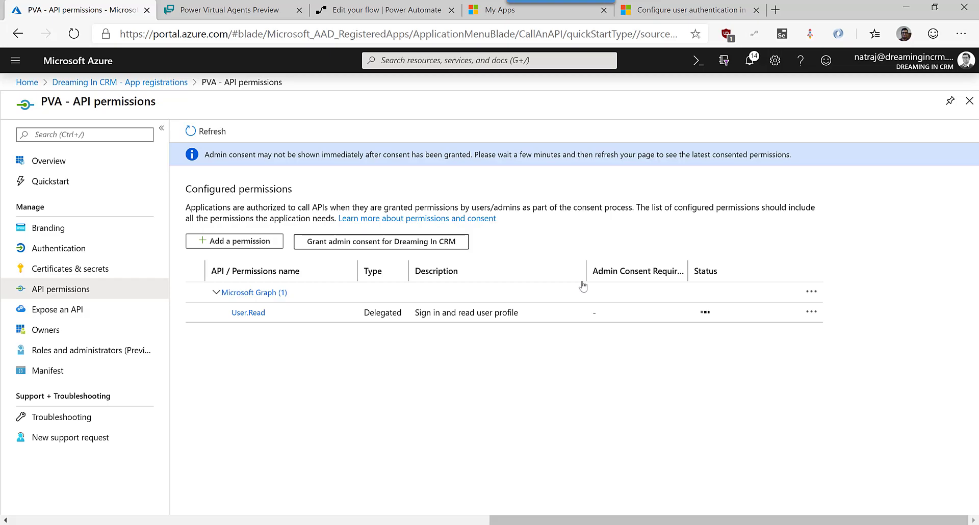
key("alt+Tab")
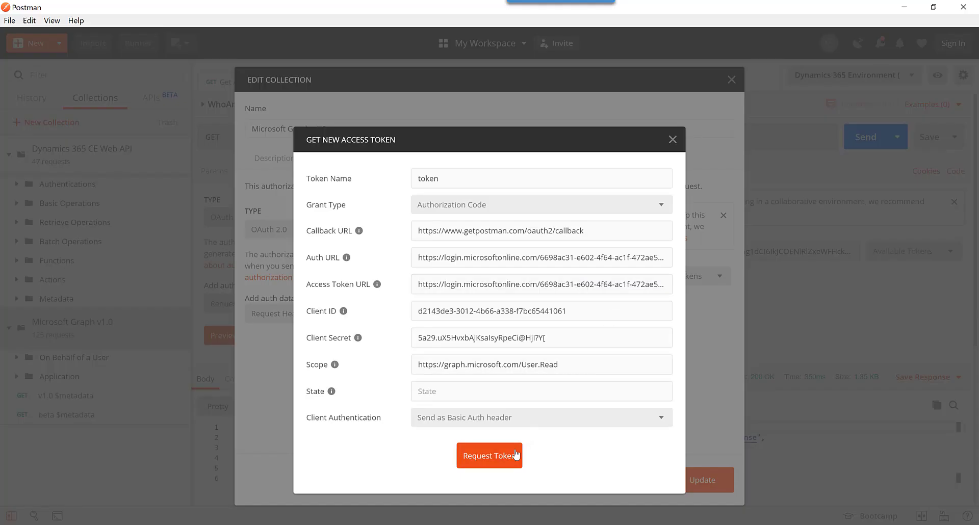
Get a User.Read Graph token, delete the older duplicate, and apply it to the Microsoft Graph v1.0 collection.
left_click(516, 453)
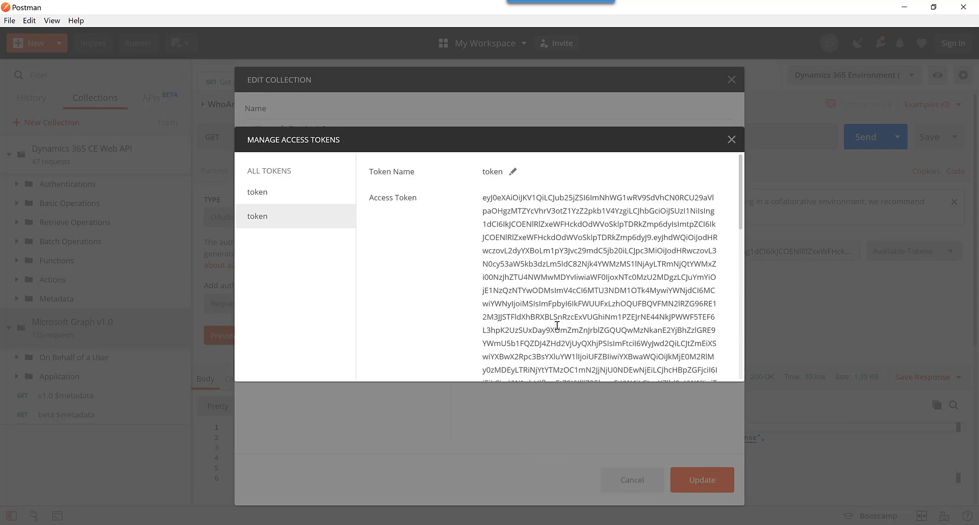
left_click(342, 193)
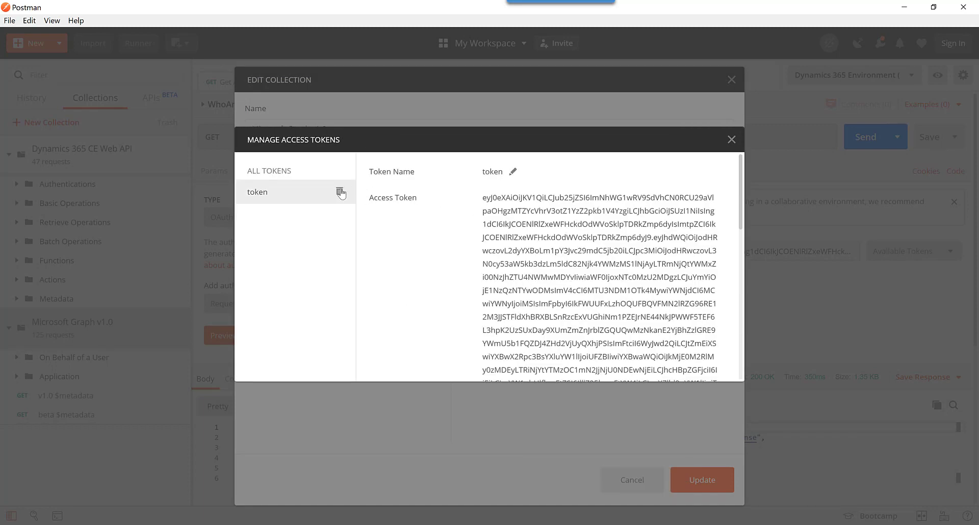
scroll(649, 244, "down", 10)
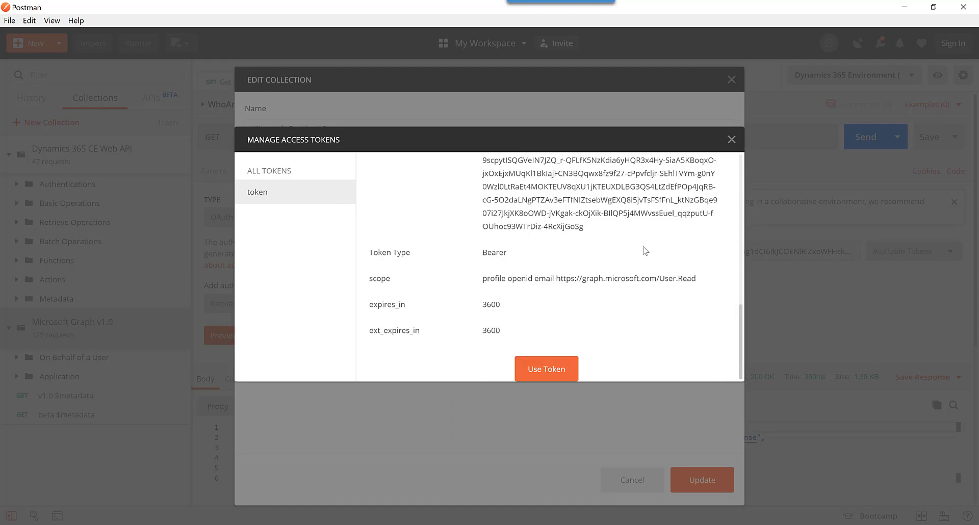
left_click_drag(367, 280, 698, 286)
left_click(511, 294)
left_click(549, 371)
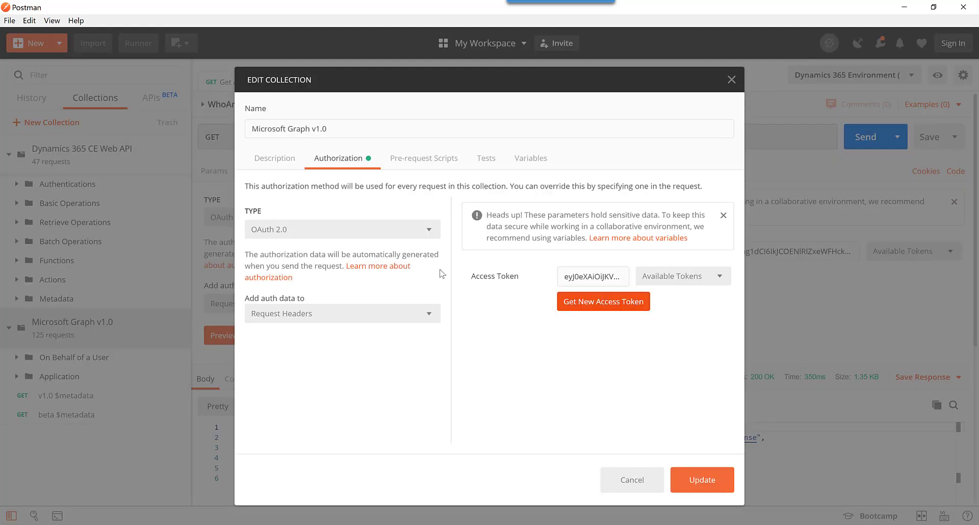
Save the collection's authorization and open the Users > Get My Profile request.
left_click(713, 480)
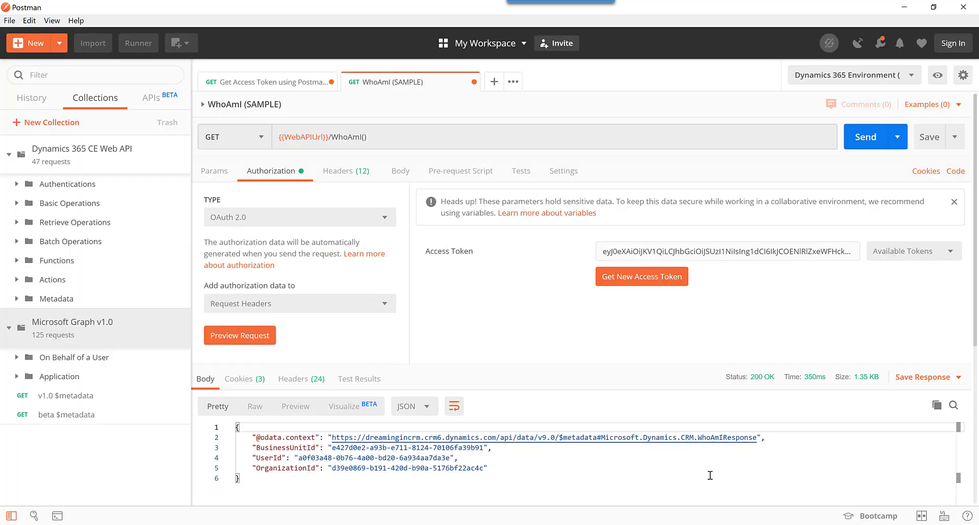
left_click(251, 83)
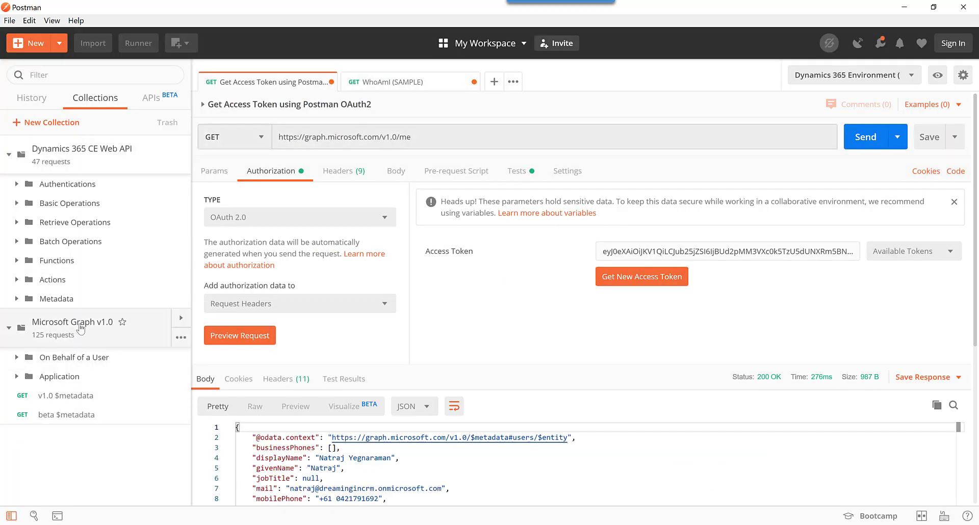
left_click(19, 357)
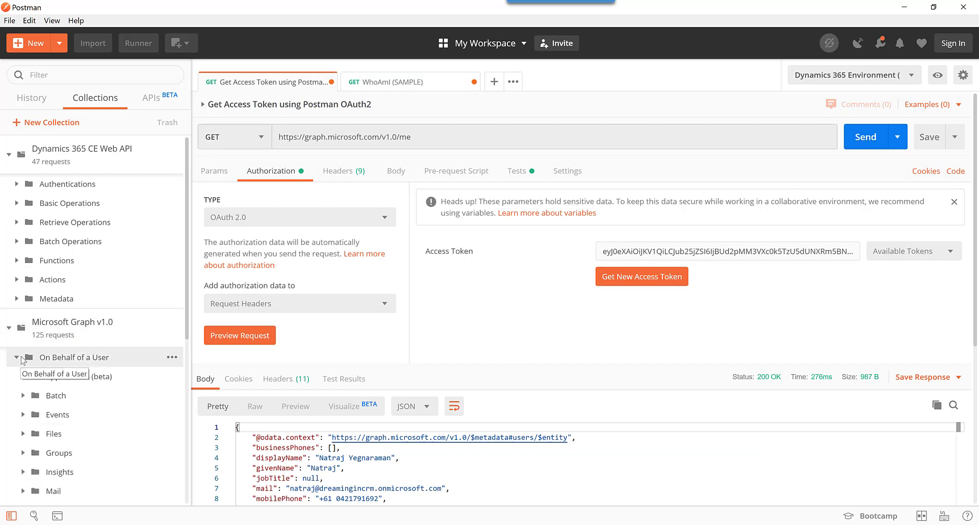
scroll(75, 363, "down", 6)
left_click(50, 390)
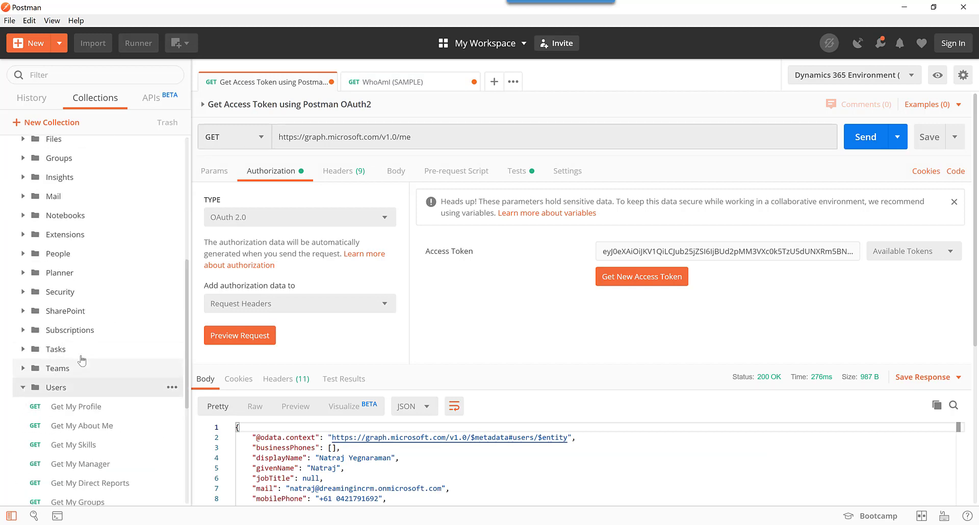
scroll(85, 363, "down", 5)
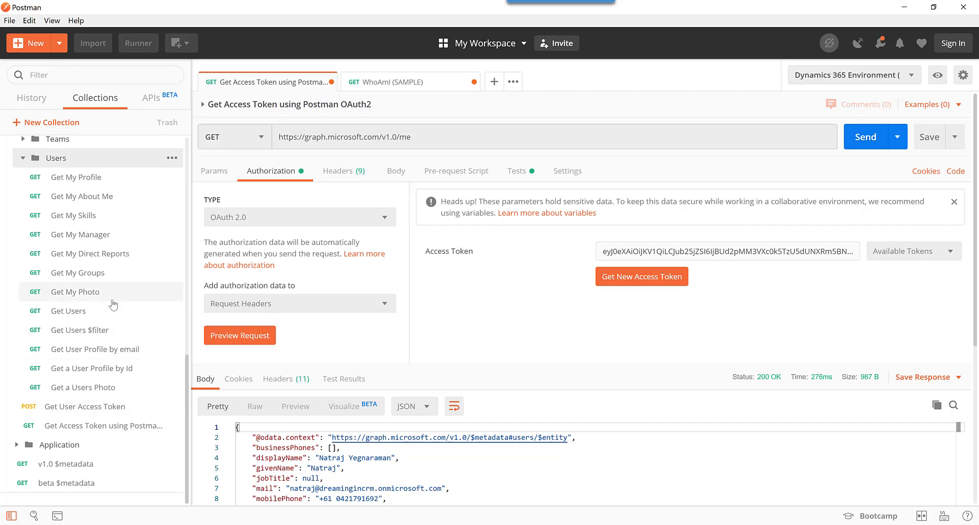
left_click(112, 182)
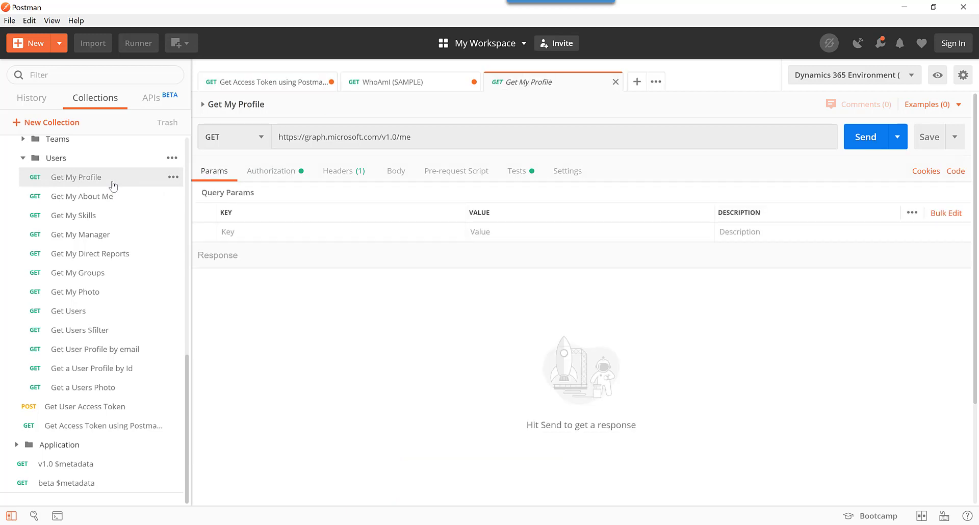
Set Get My Profile to Inherit auth from parent and send it, getting 200 OK profile JSON.
left_click(298, 176)
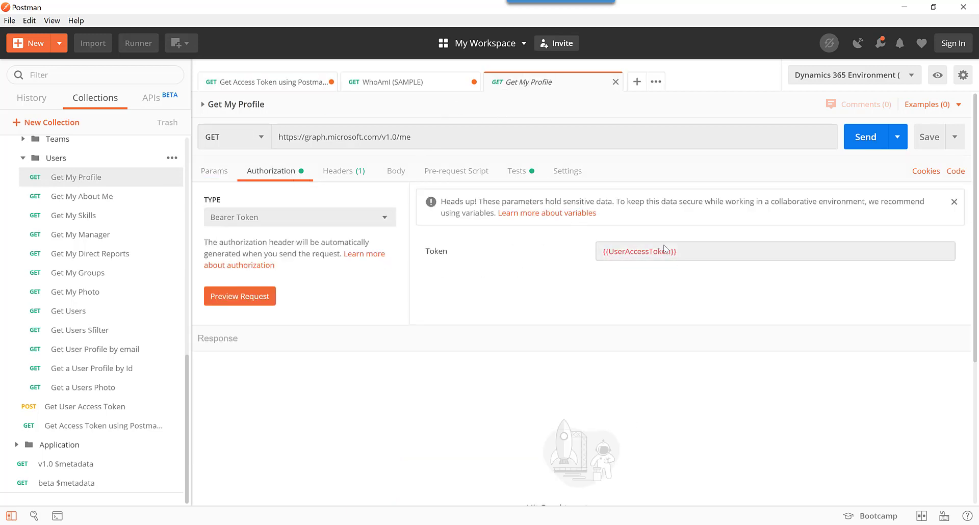
left_click(263, 223)
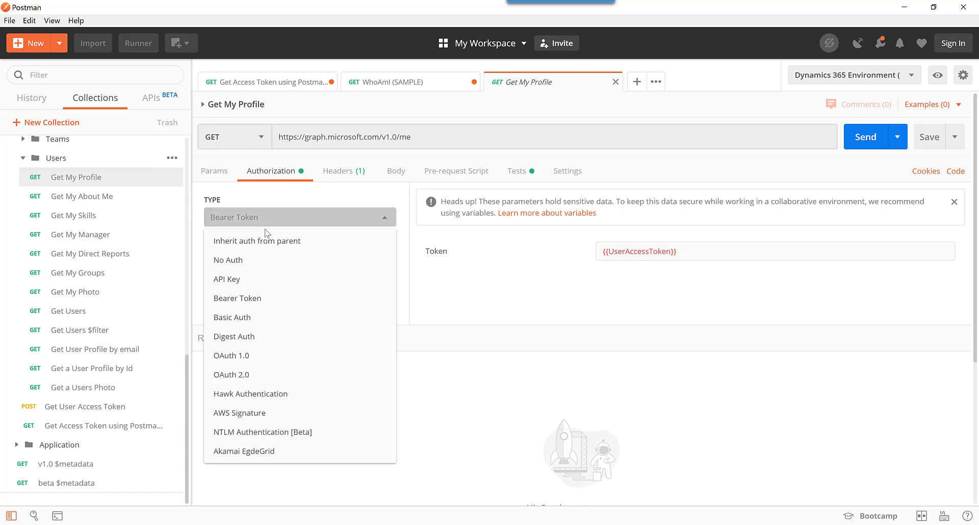
left_click(263, 240)
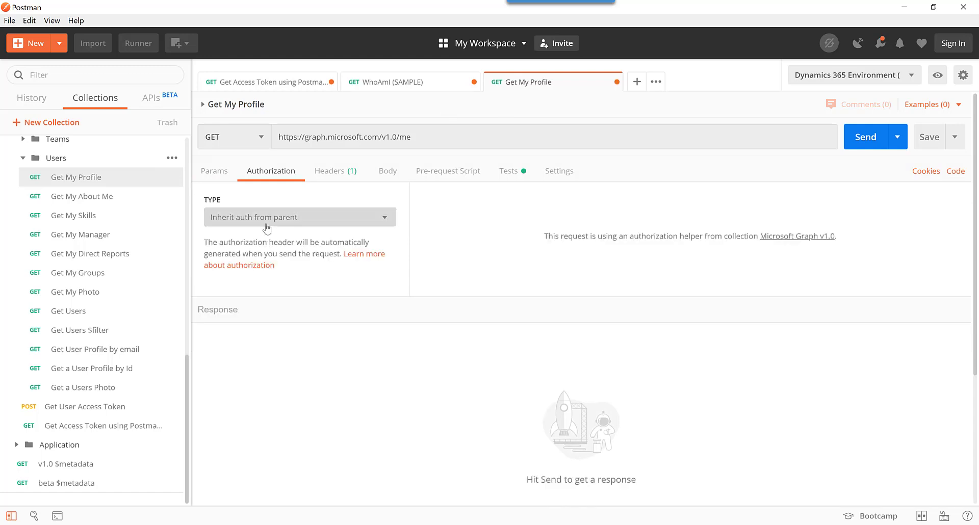
left_click(870, 137)
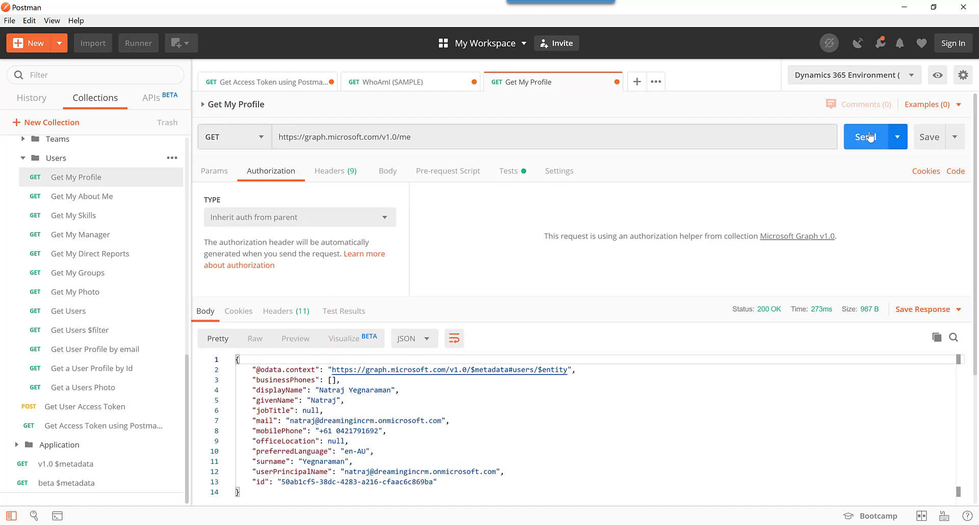
scroll(135, 256, "up", 10)
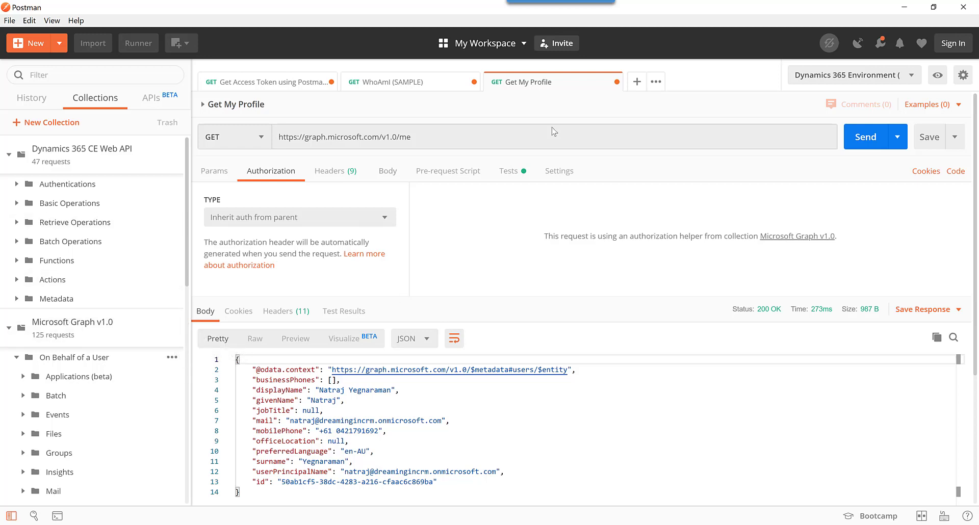
scroll(665, 313, "down", 3)
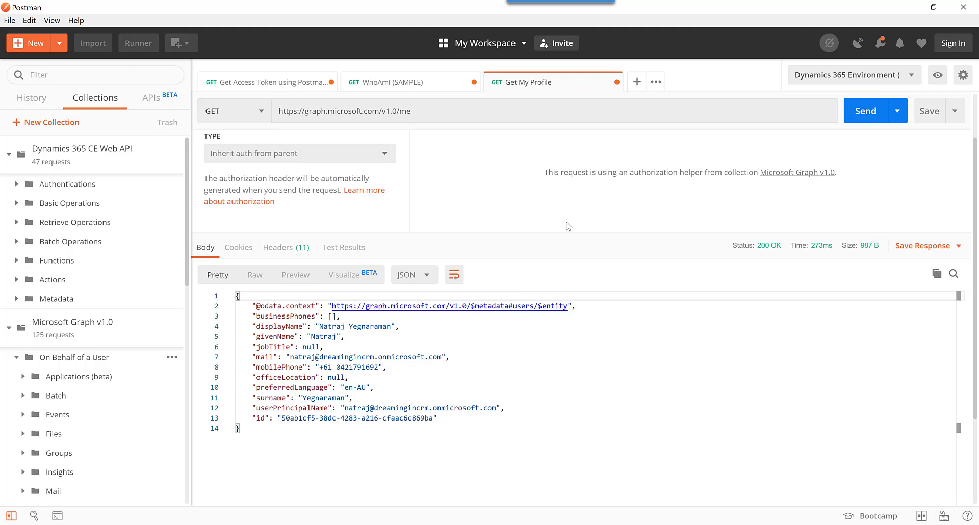
left_click(904, 8)
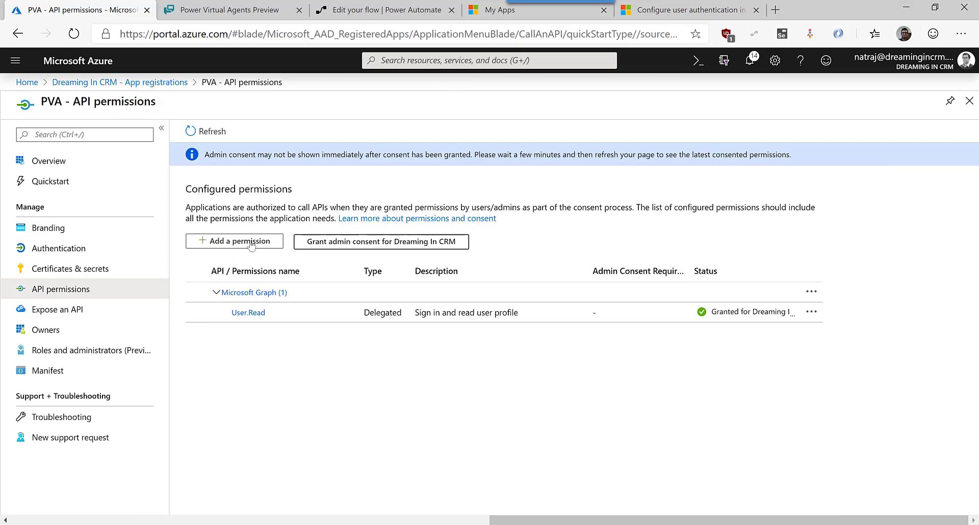
Add the delegated Dynamics CRM user_impersonation permission to the PVA app.
left_click(253, 245)
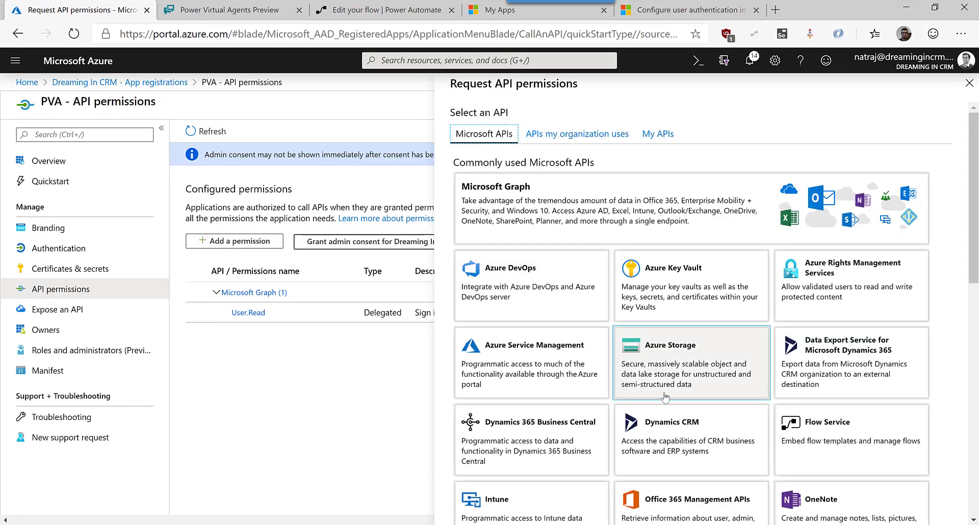
left_click(662, 437)
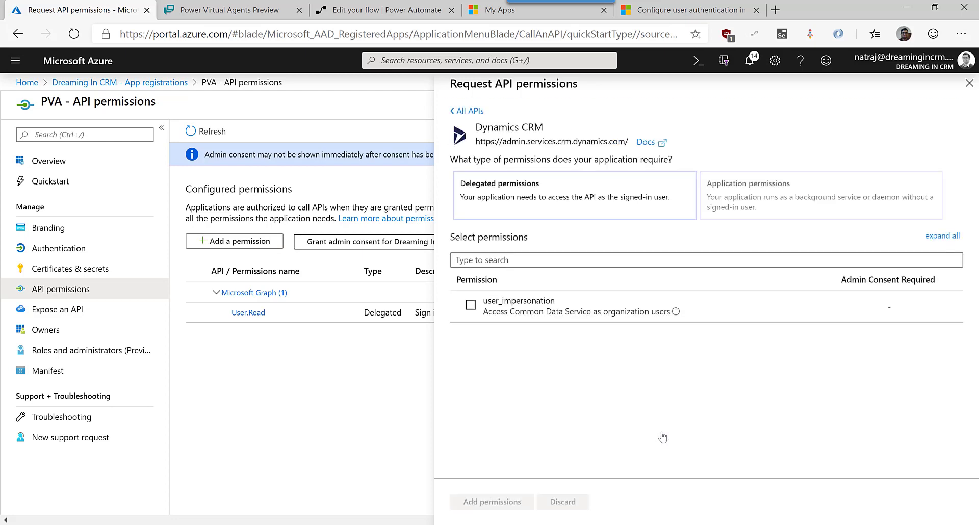
left_click(468, 308)
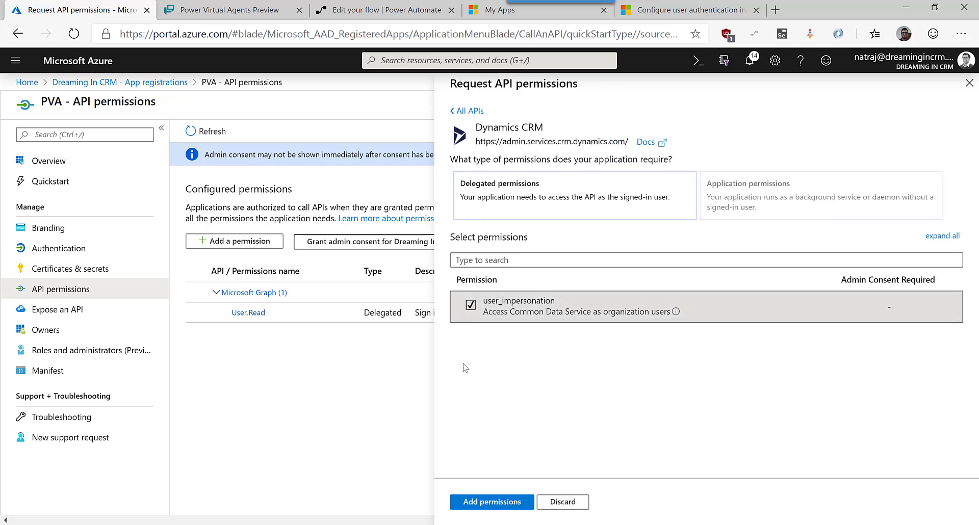
left_click(517, 504)
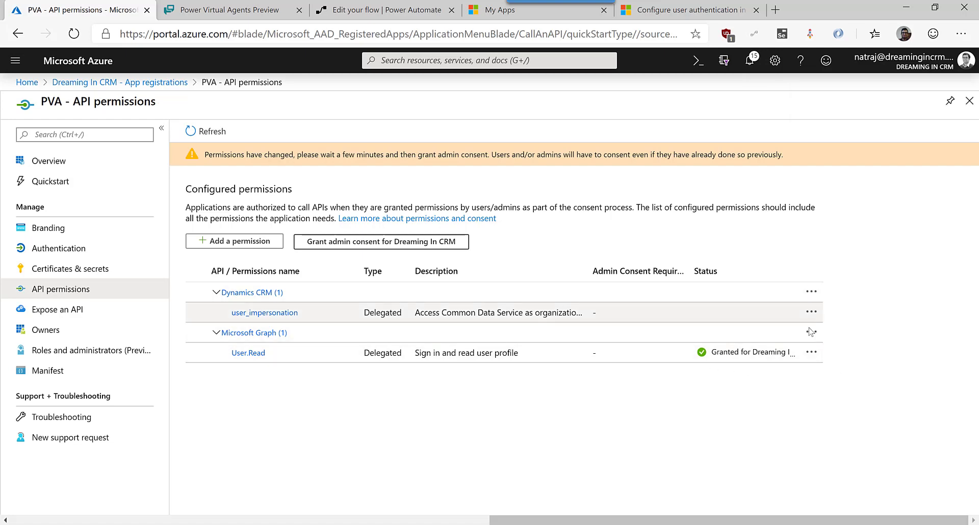
left_click(405, 245)
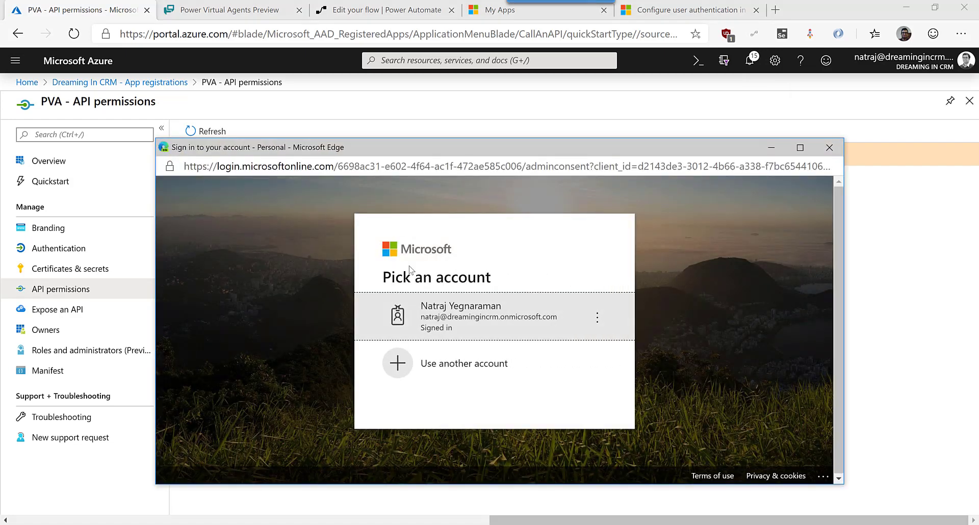
Dismiss the first consent prompt and revoke the existing admin consent for User.Read.
left_click(442, 306)
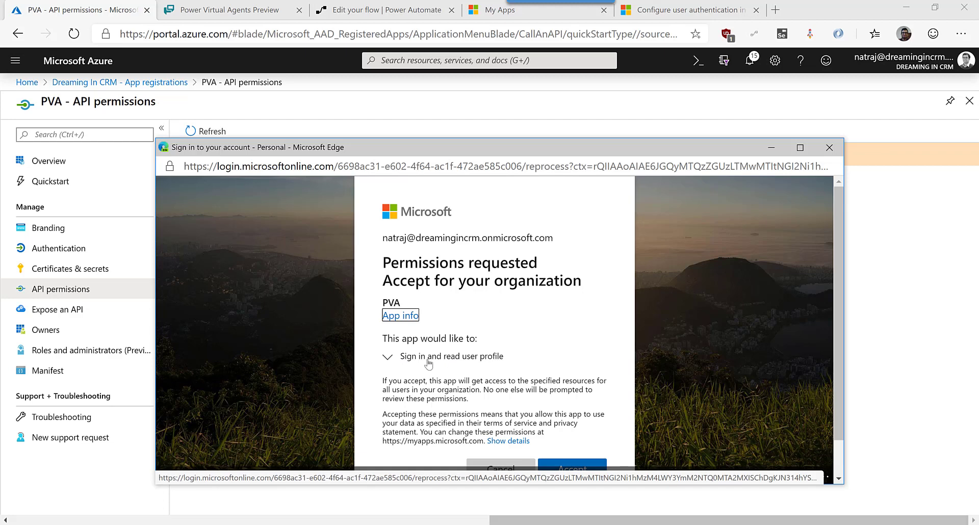
left_click(427, 357)
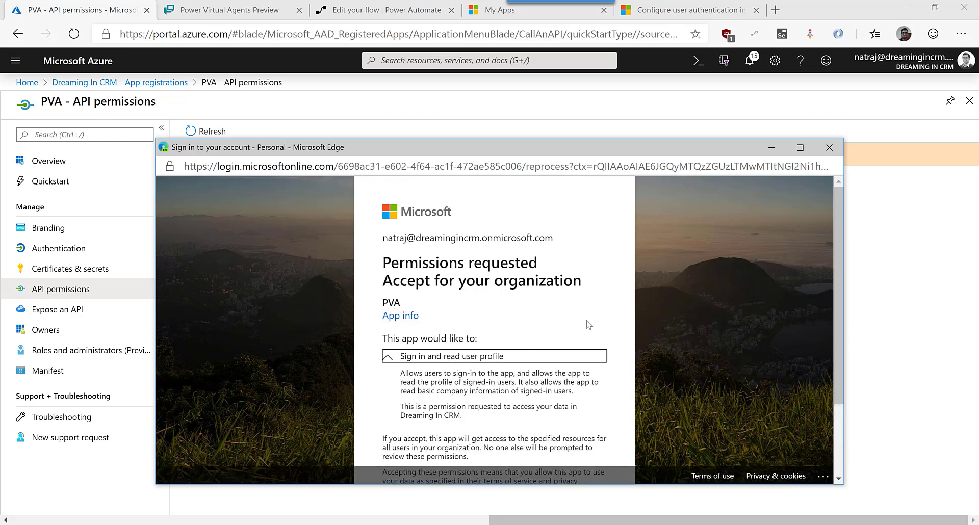
scroll(561, 326, "down", 2)
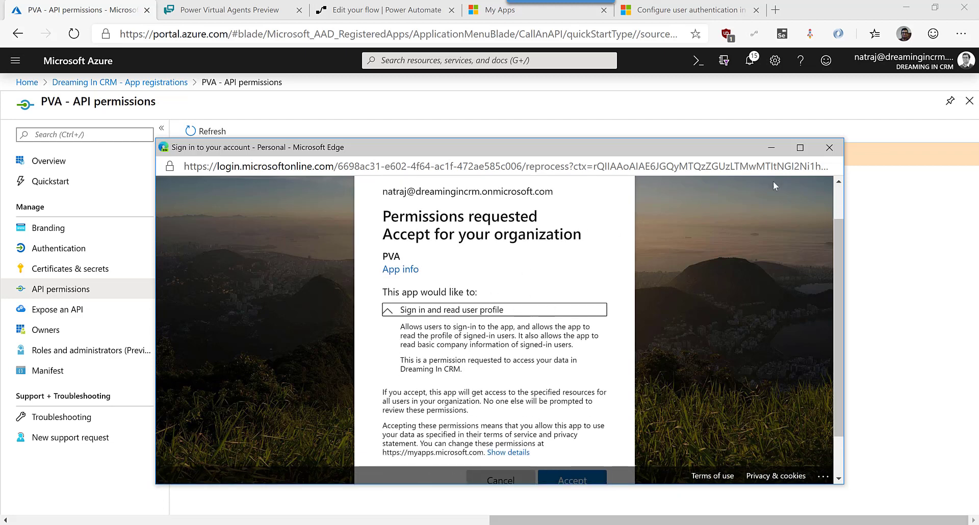
left_click(829, 147)
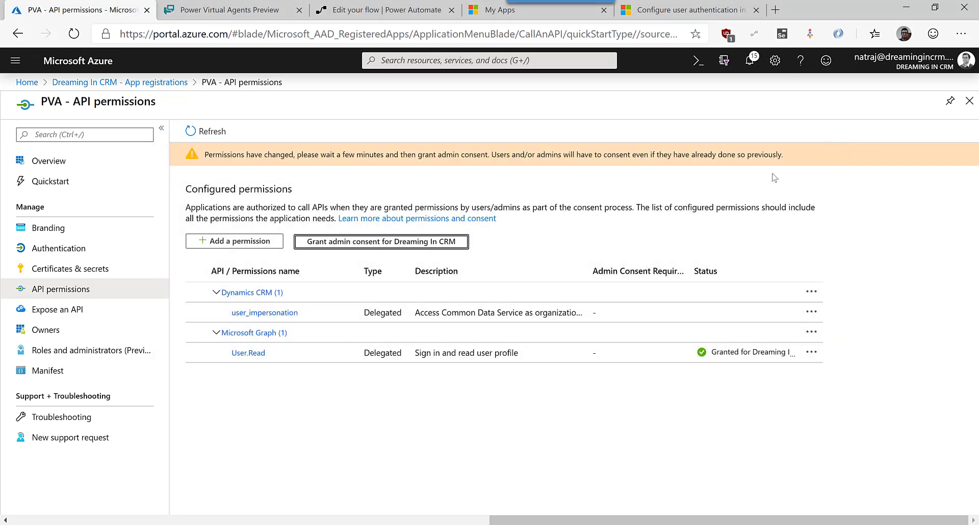
left_click(811, 352)
left_click(854, 389)
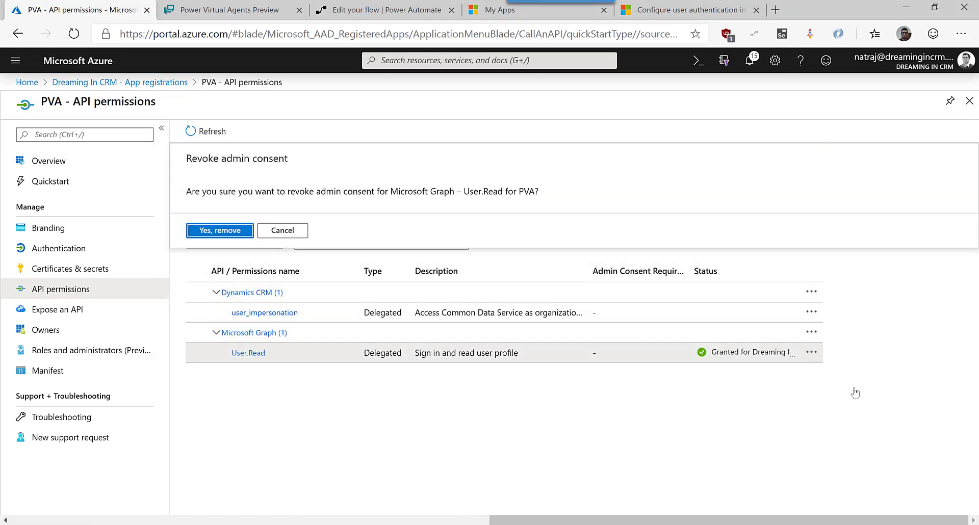
left_click(229, 233)
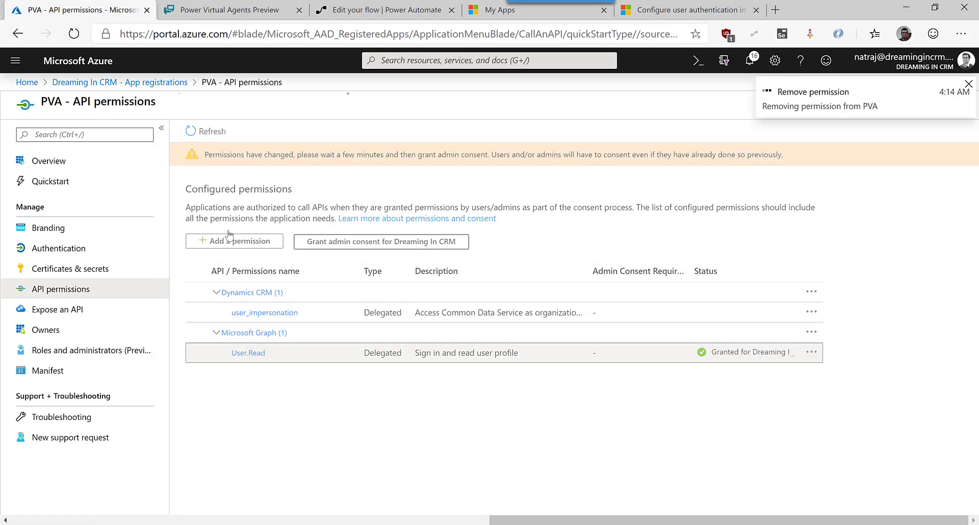
Grant admin consent again, accepting Common Data Service and user profile permissions for the organisation.
left_click(367, 242)
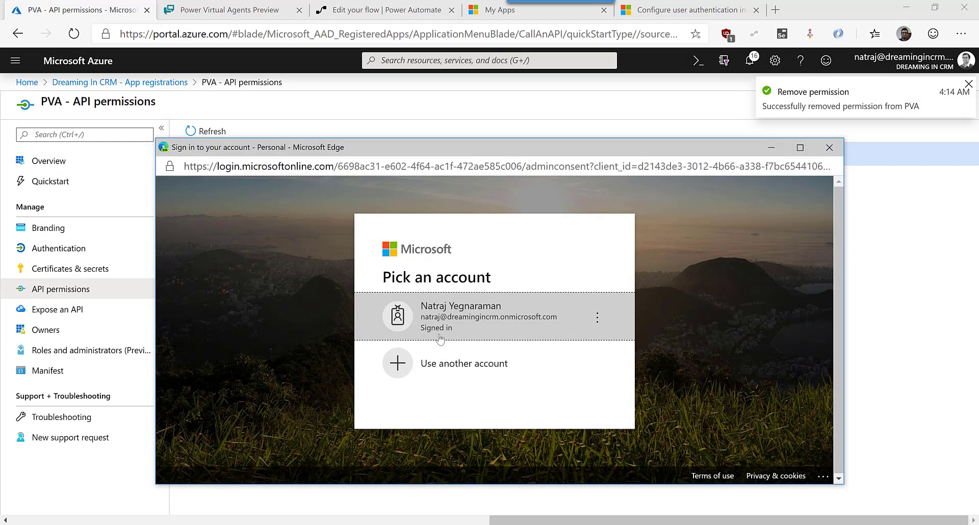
left_click(448, 329)
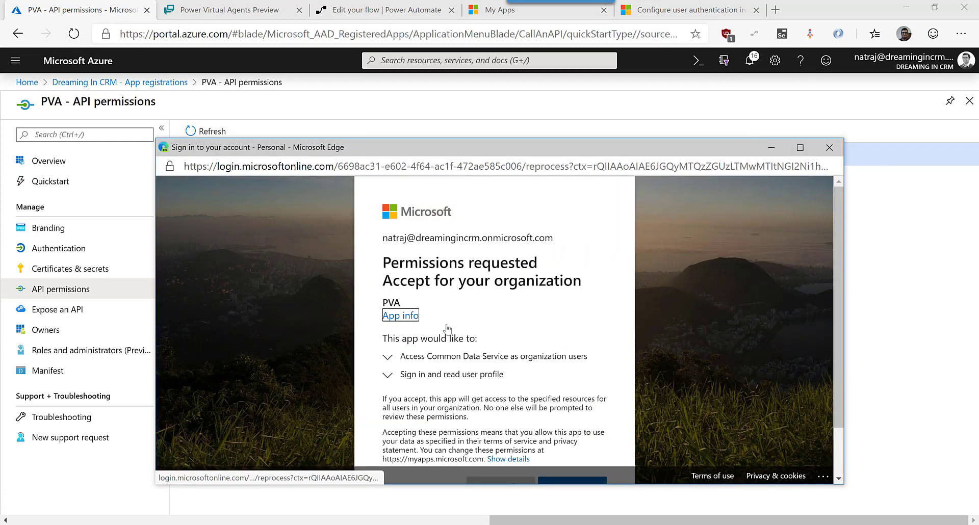
scroll(442, 364, "down", 1)
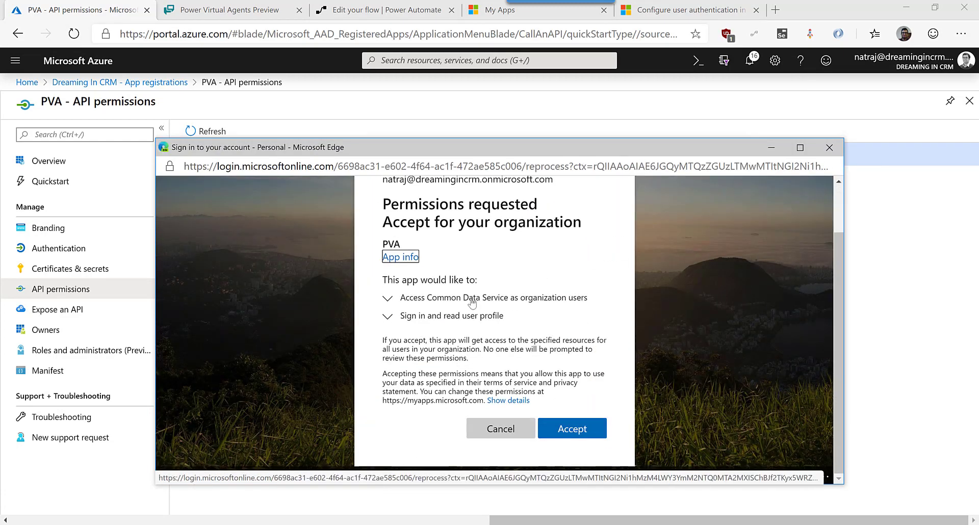
left_click(472, 300)
left_click(447, 365)
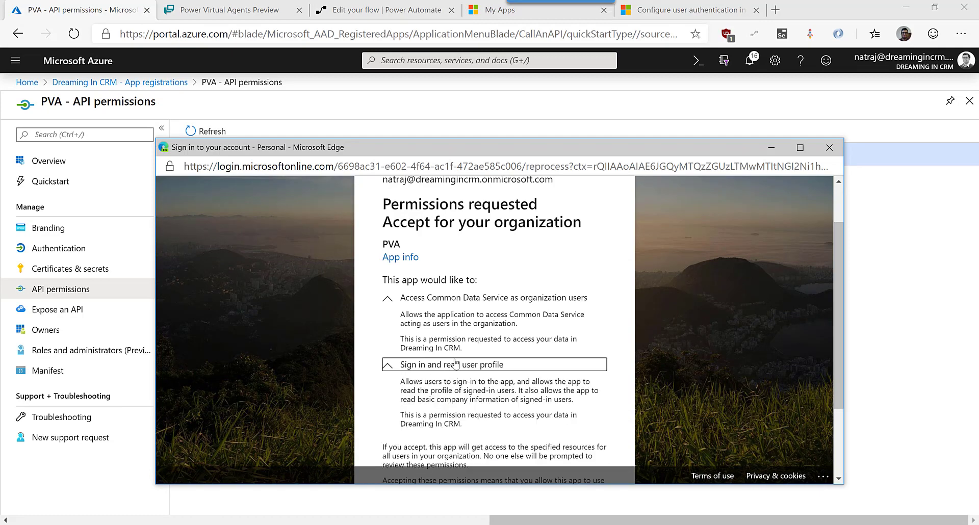
scroll(505, 353, "down", 2)
left_click(569, 428)
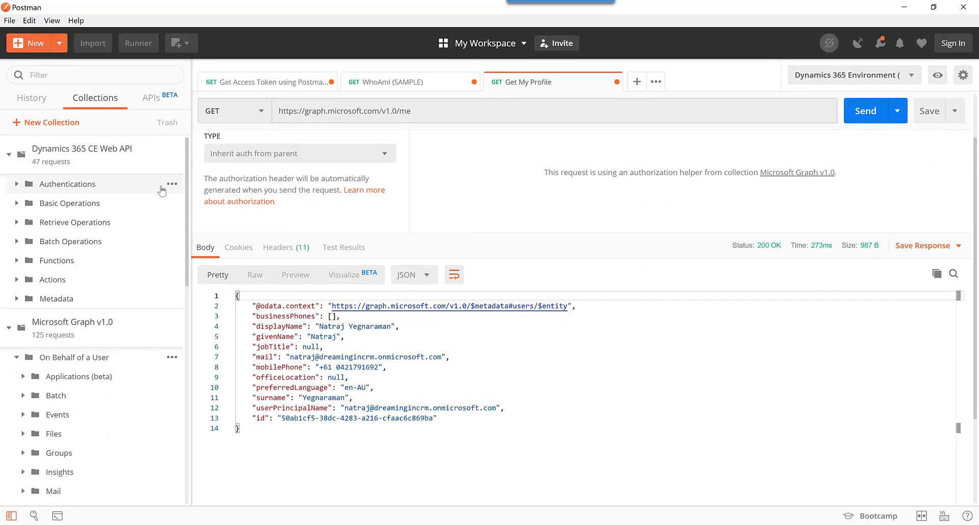
Start a new access token for the Dynamics 365 CE Web API collection named cdsToken.
left_click(173, 164)
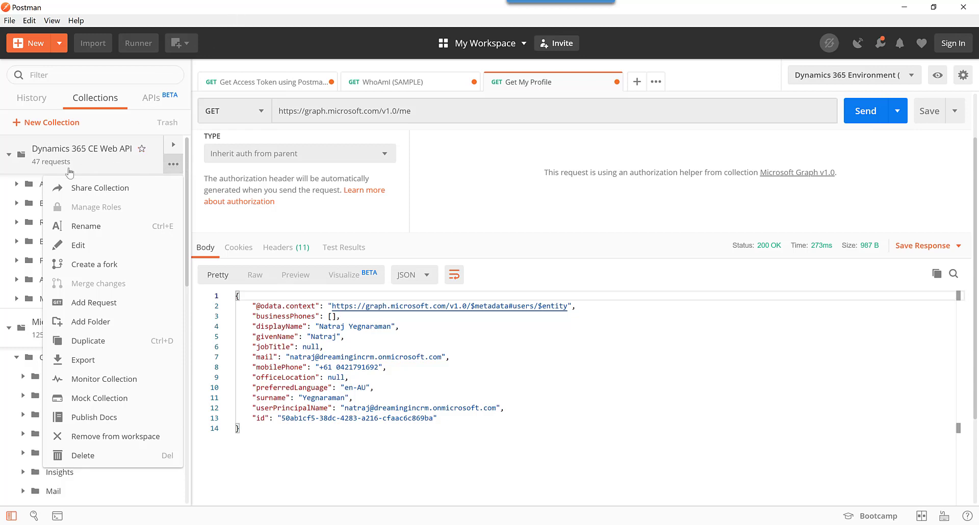
left_click(63, 248)
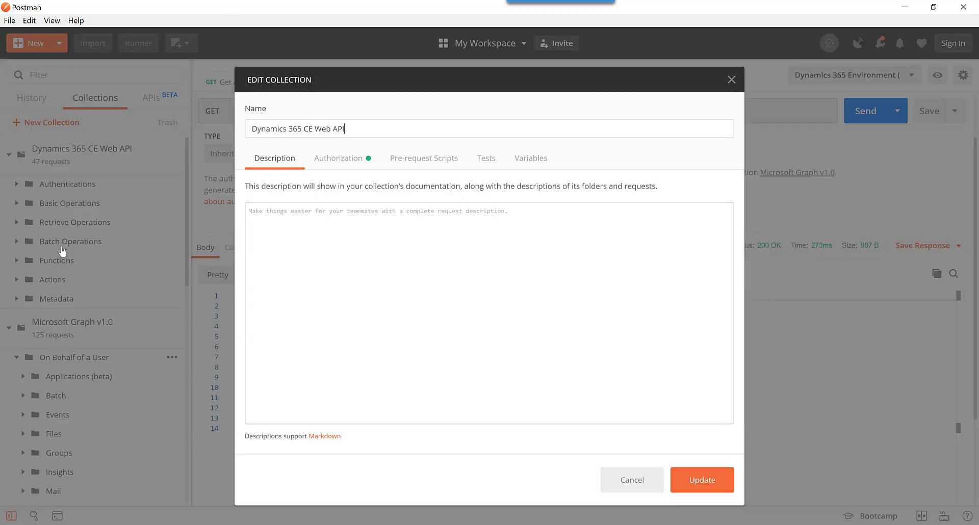
left_click(344, 164)
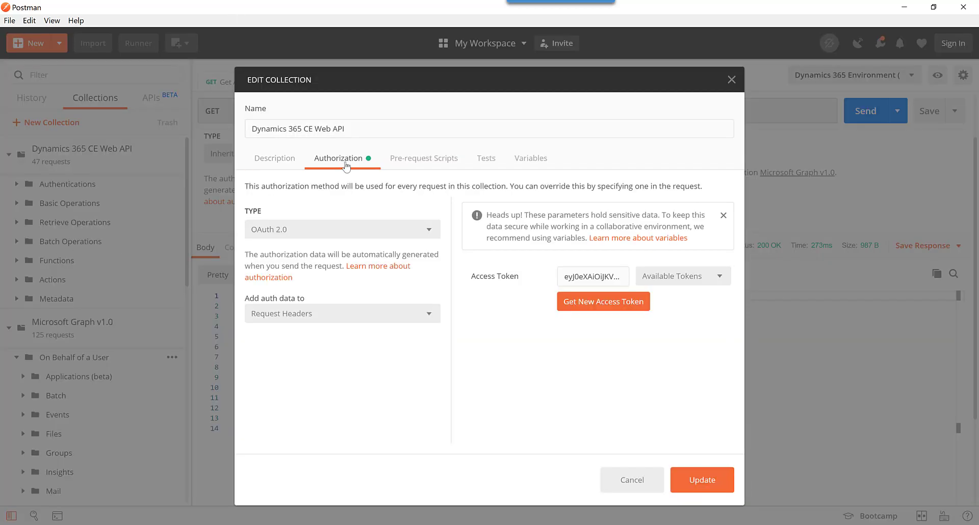
left_click(623, 305)
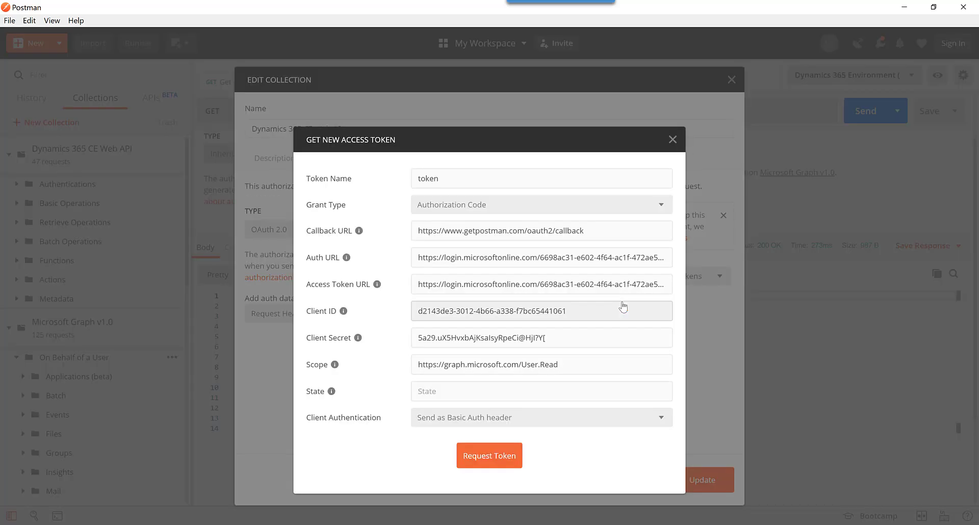
left_click_drag(476, 180, 381, 179)
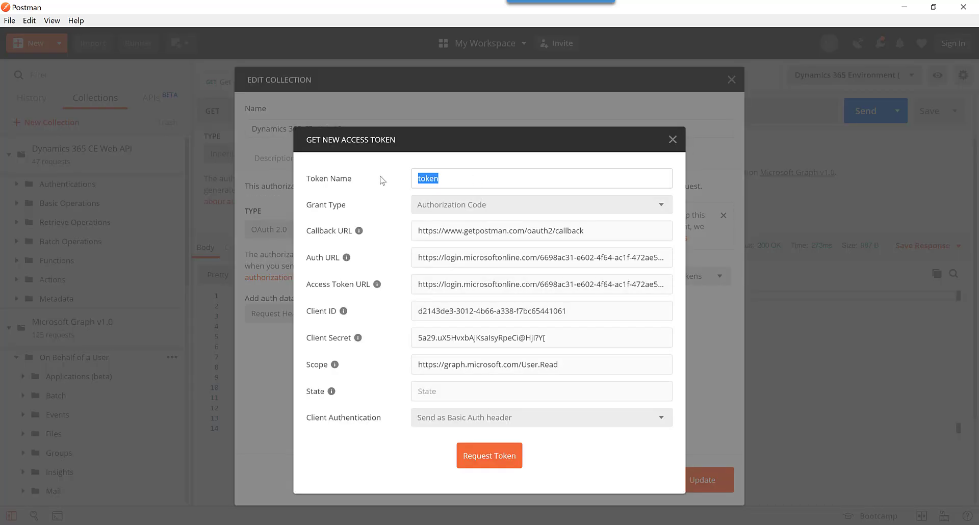
type("cdsToken")
left_click(451, 364)
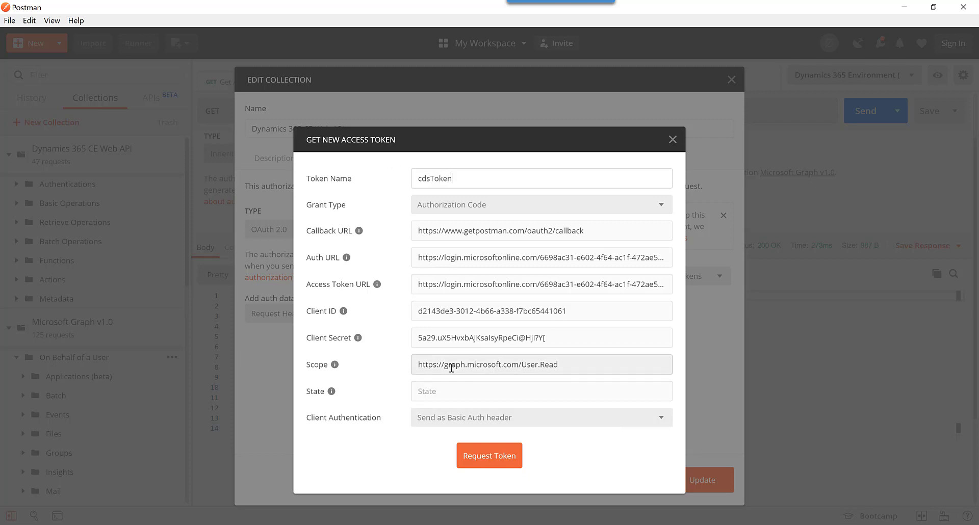
key("alt+Tab")
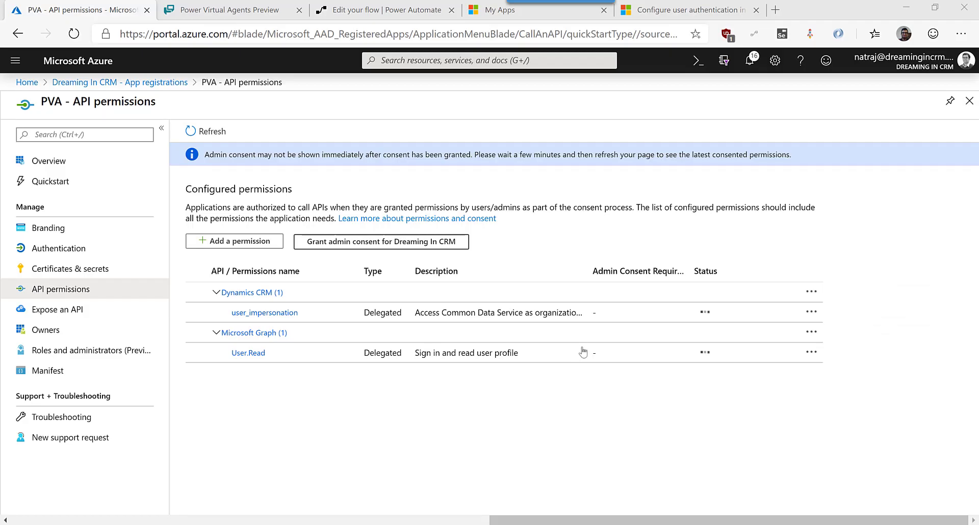
Copy the Dynamics CRM user_impersonation permission URL from its details panel.
left_click(496, 321)
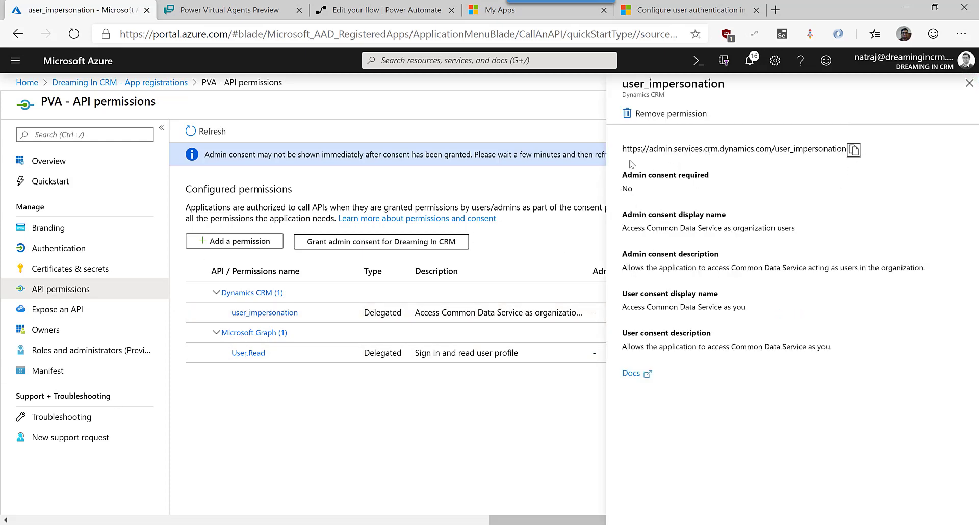
left_click_drag(627, 151, 810, 147)
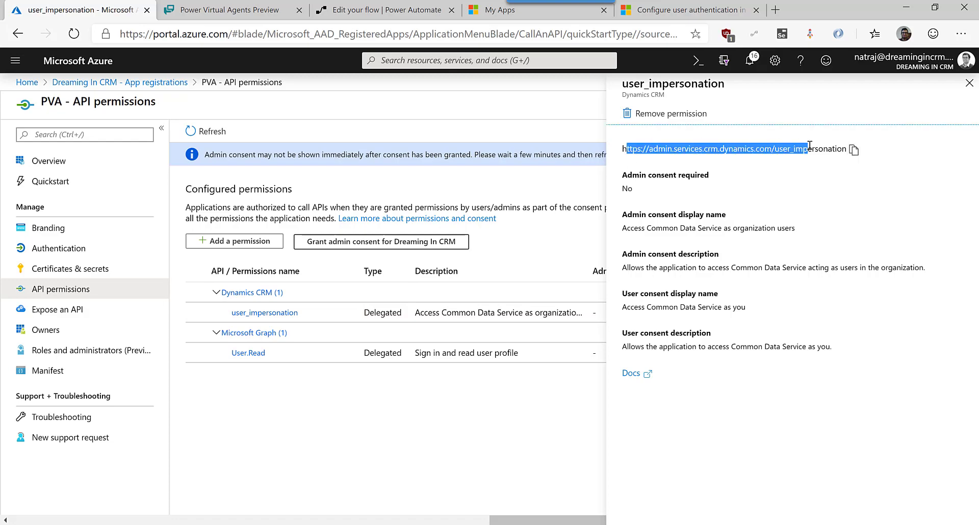
left_click(853, 149)
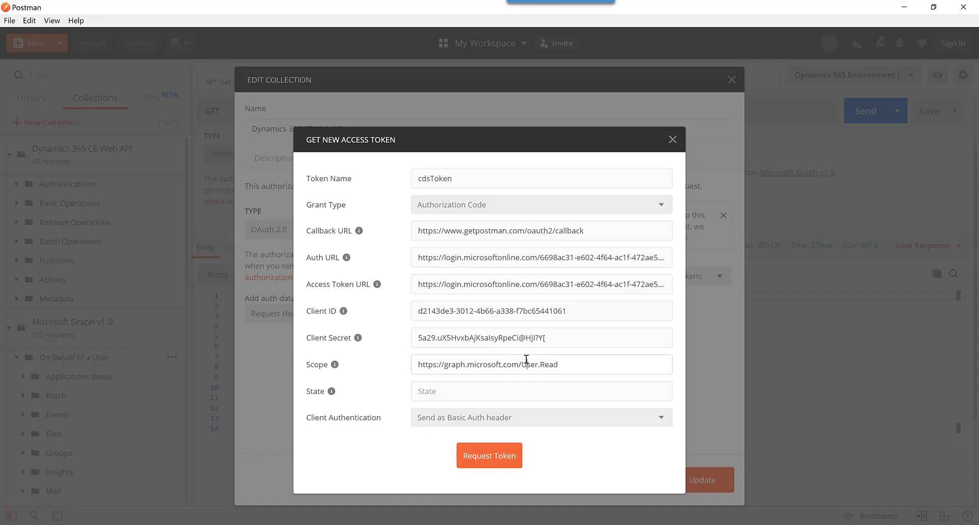
triple_click(526, 362)
key("ctrl+v")
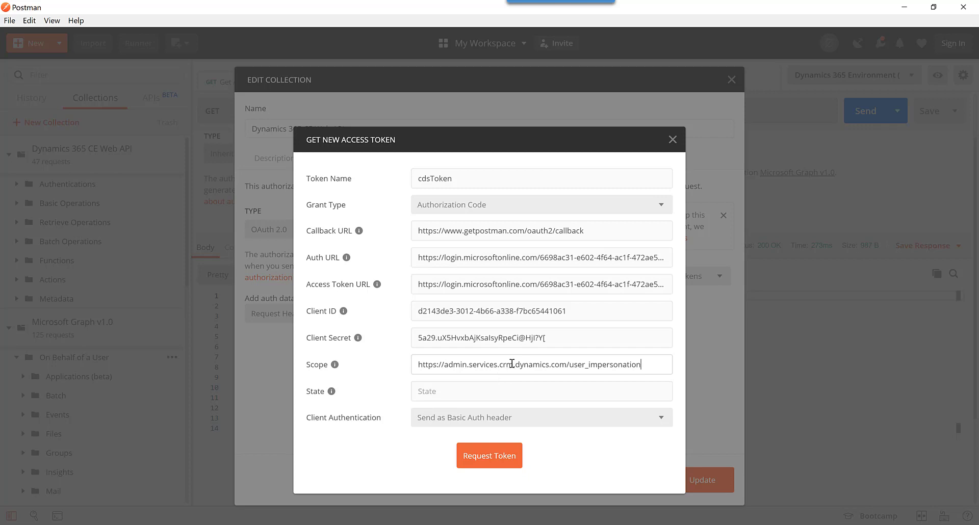
left_click_drag(512, 365, 445, 366)
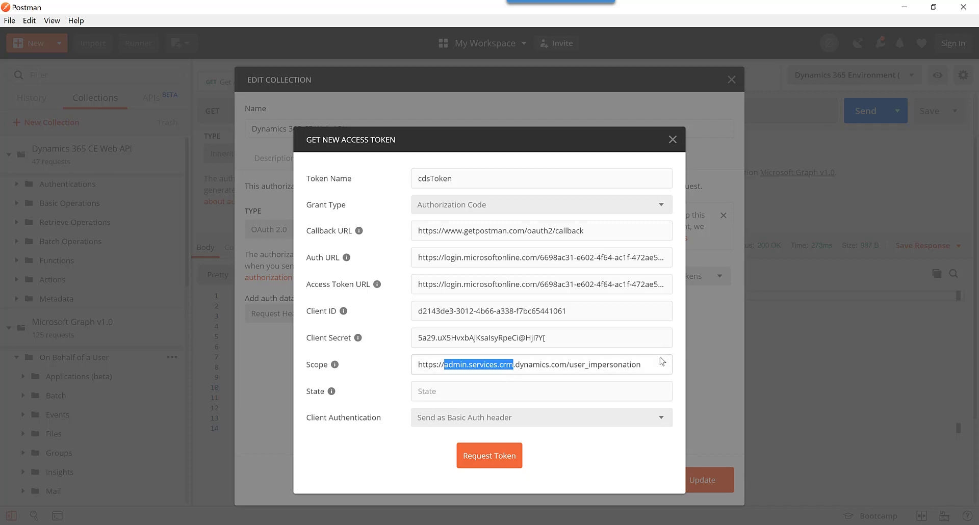
left_click(648, 368)
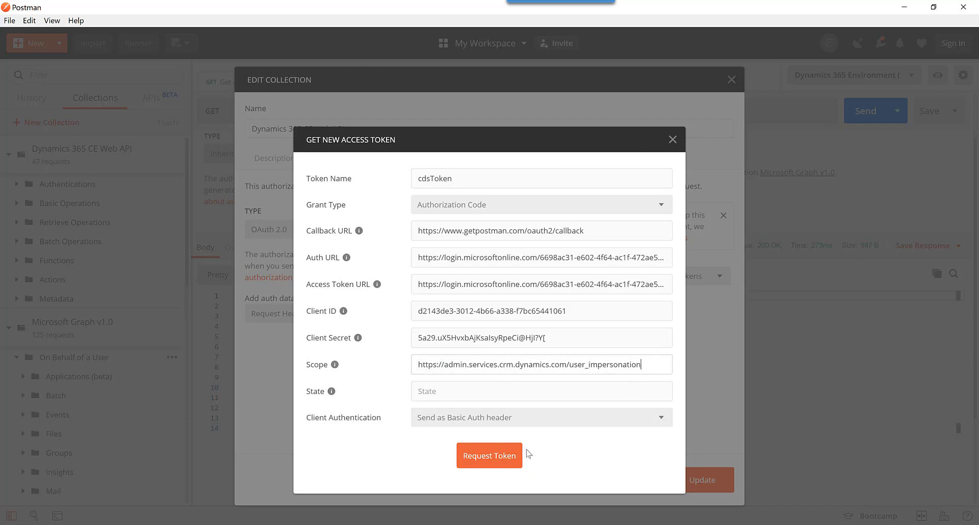
left_click(505, 464)
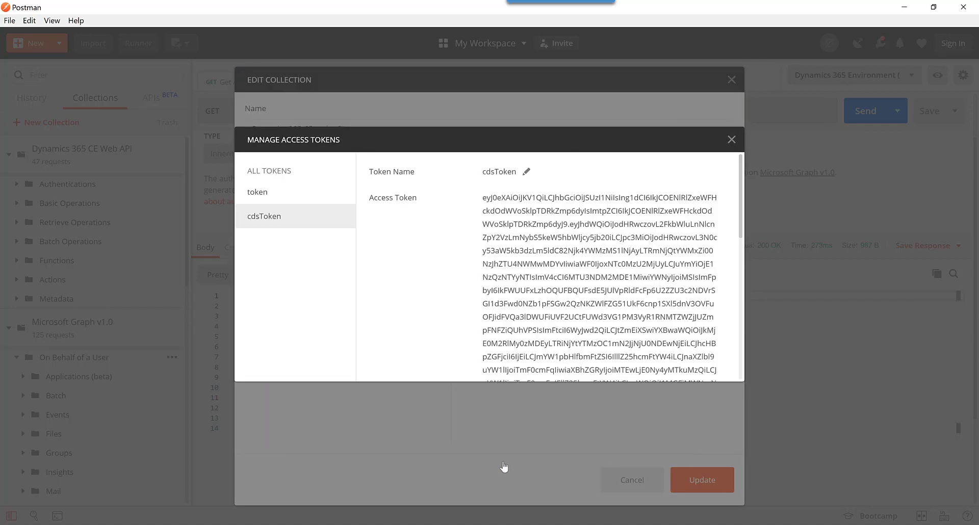
scroll(597, 285, "down", 5)
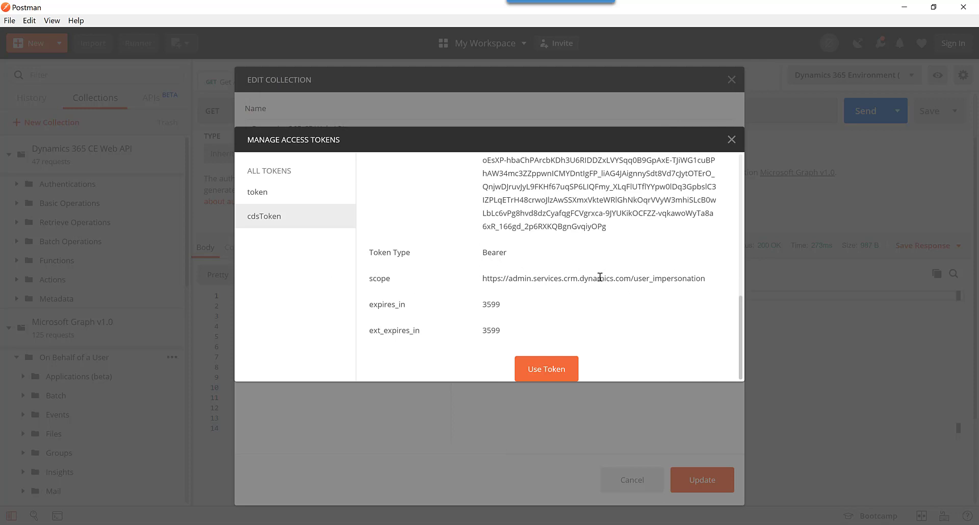
left_click(550, 372)
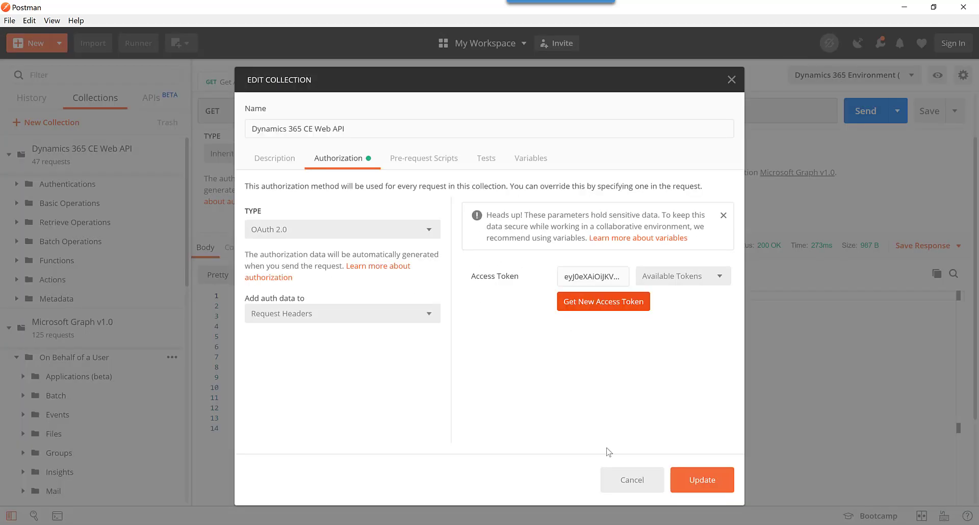
left_click(701, 474)
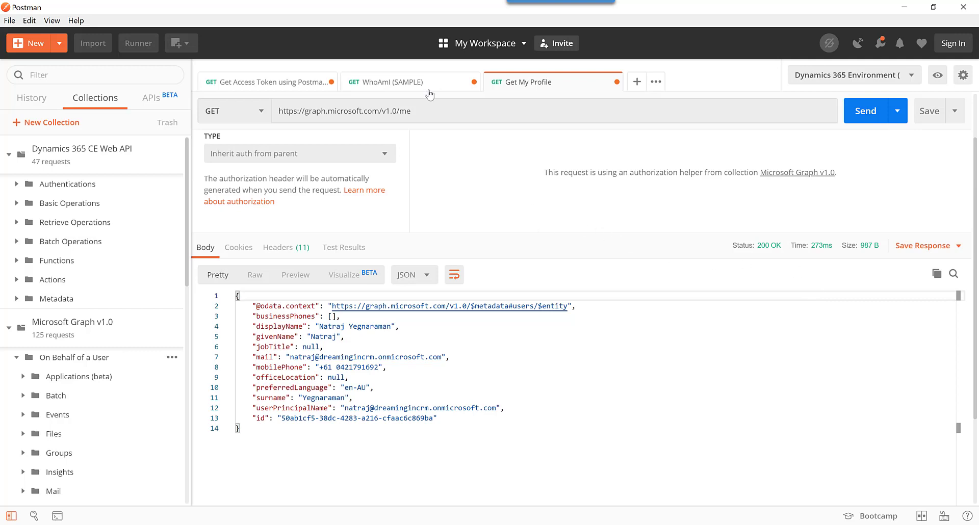
Send the WhoAmI (SAMPLE) request with a saved access token, which returns 401 Unauthorized.
left_click(426, 90)
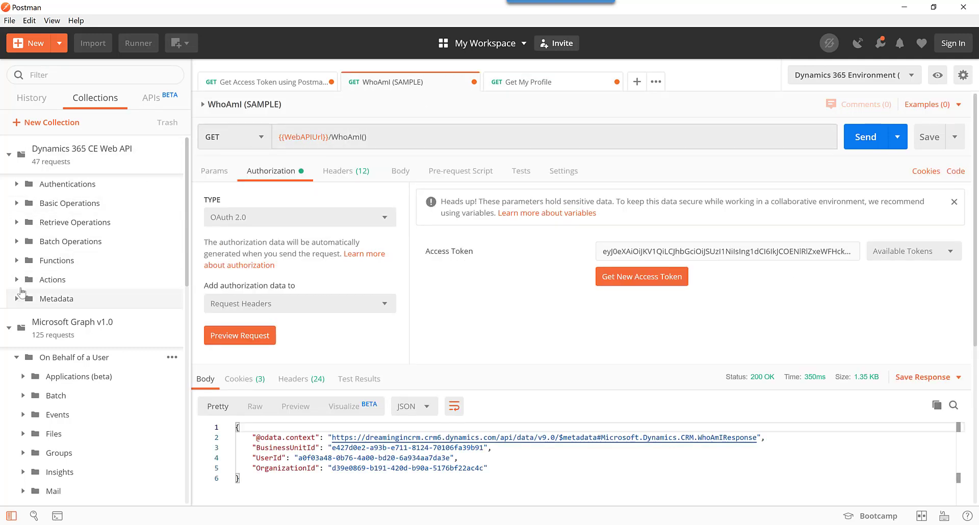
left_click(21, 261)
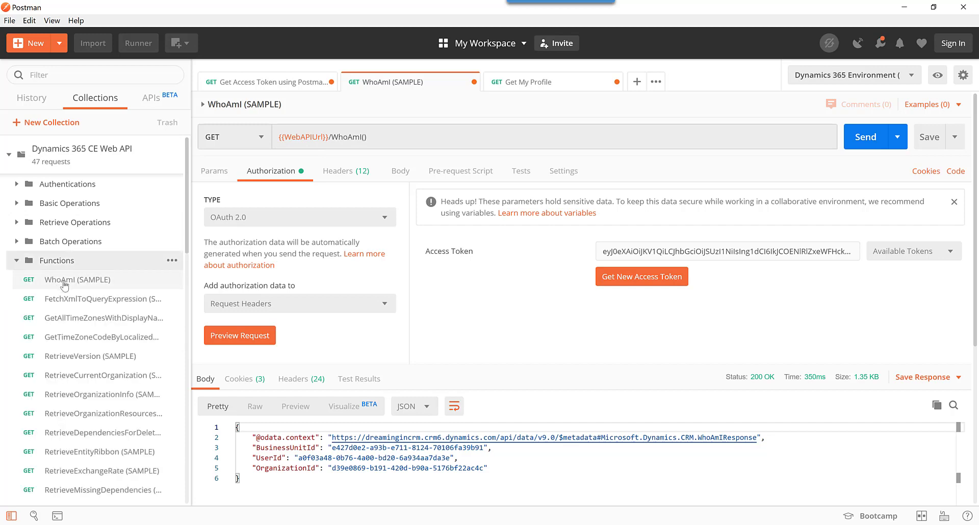
left_click(873, 251)
left_click(887, 292)
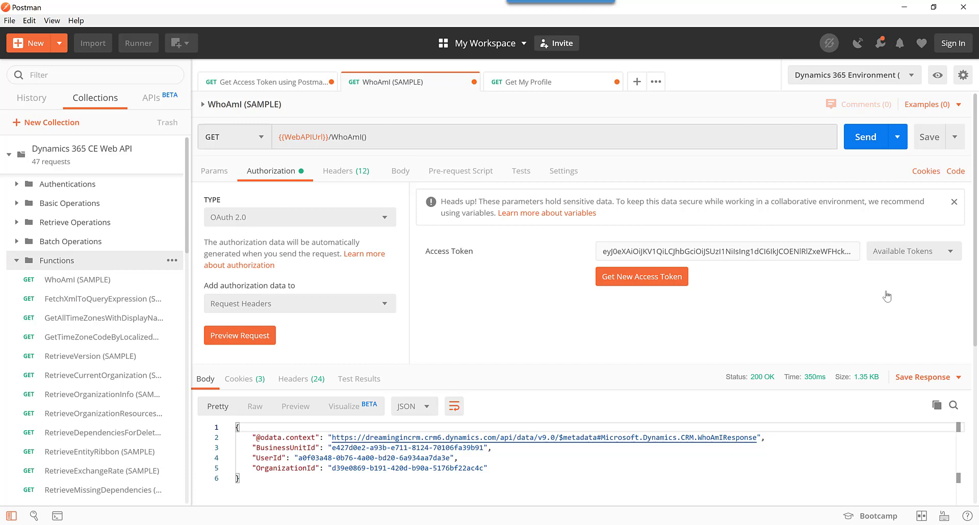
left_click(875, 132)
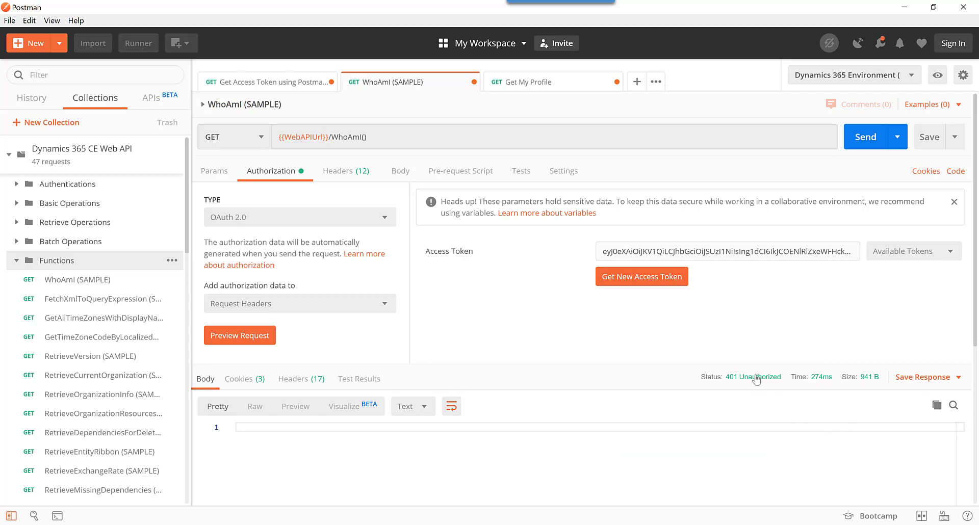
Bring up the Dynamics 365 CE Web API collection's Authorization settings for editing.
mouse_move(757, 380)
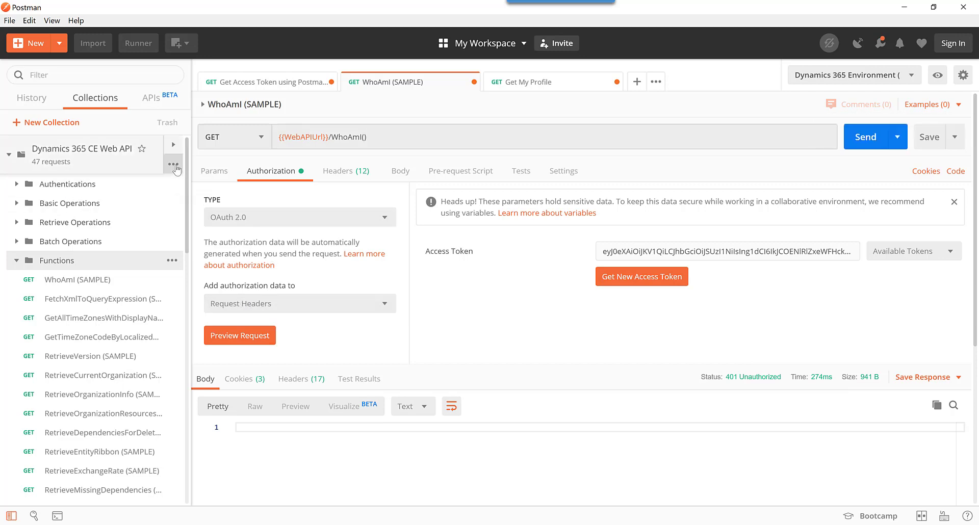
left_click(173, 165)
left_click(76, 245)
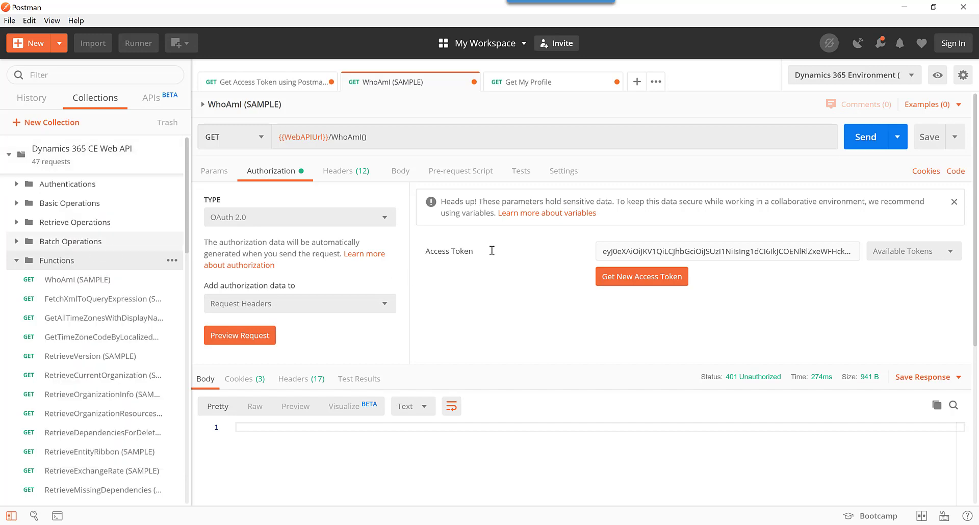
left_click(333, 164)
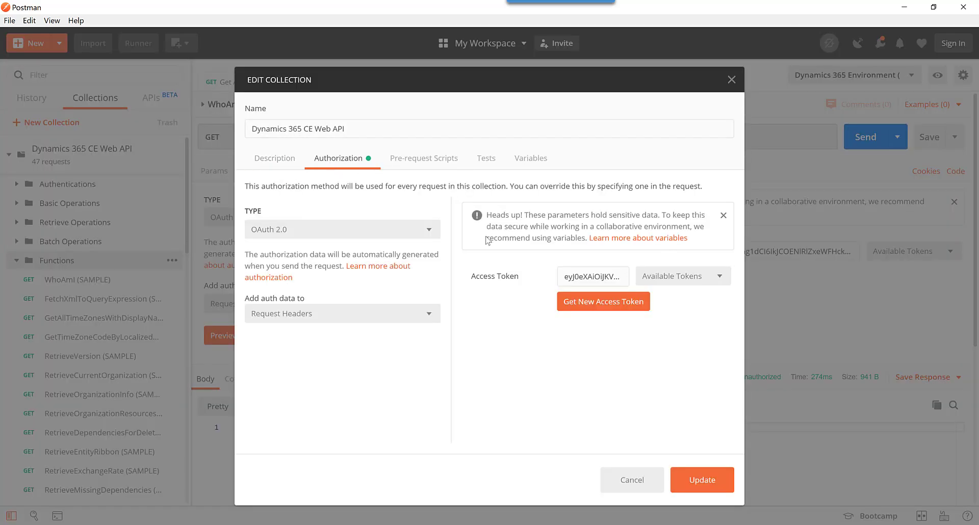
Get a new cdsToken with the scope changed to dreamingincrm.crm6, then save the collection authorization.
left_click(616, 308)
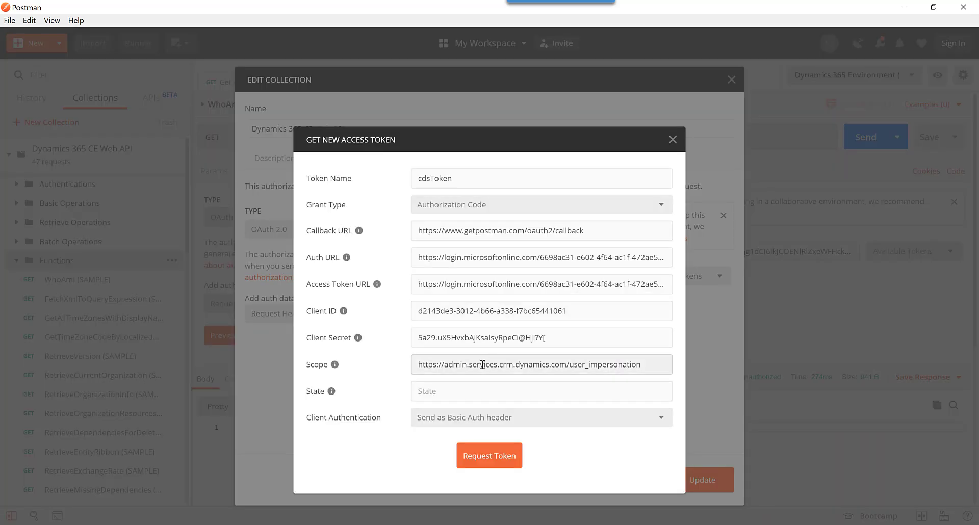
left_click_drag(446, 368, 518, 369)
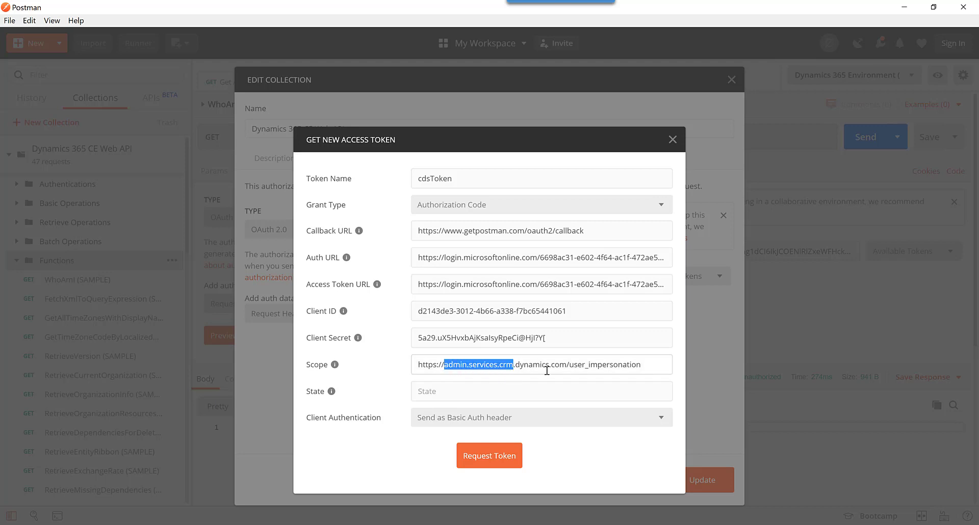
type("dreamingincr")
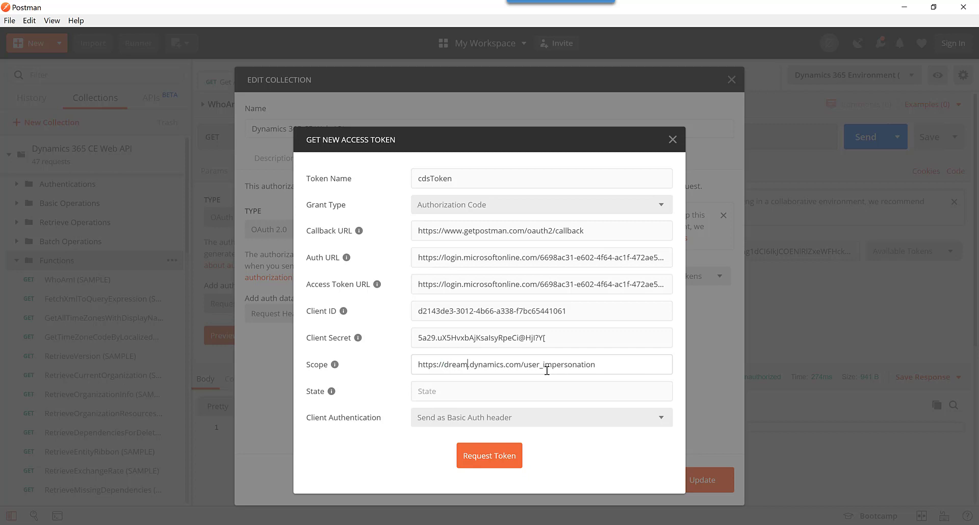
type("m.crm6")
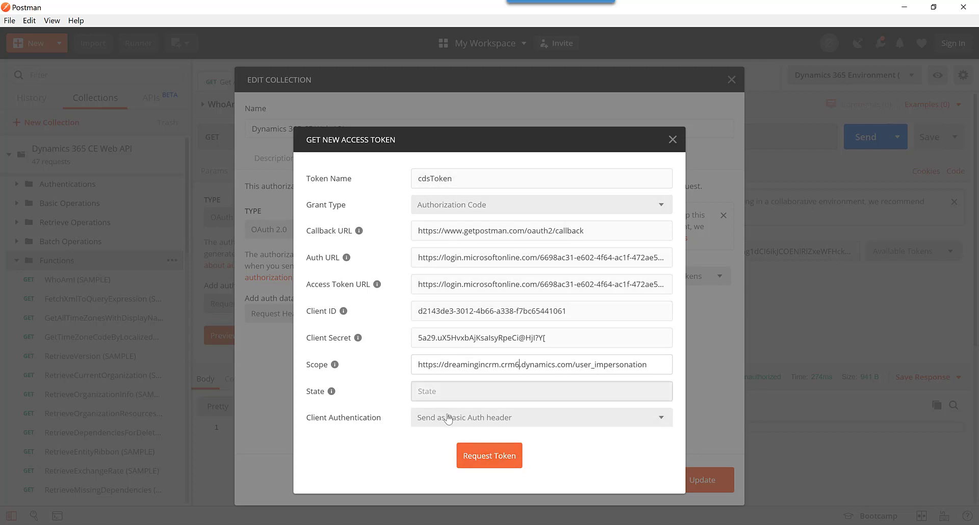
left_click(473, 455)
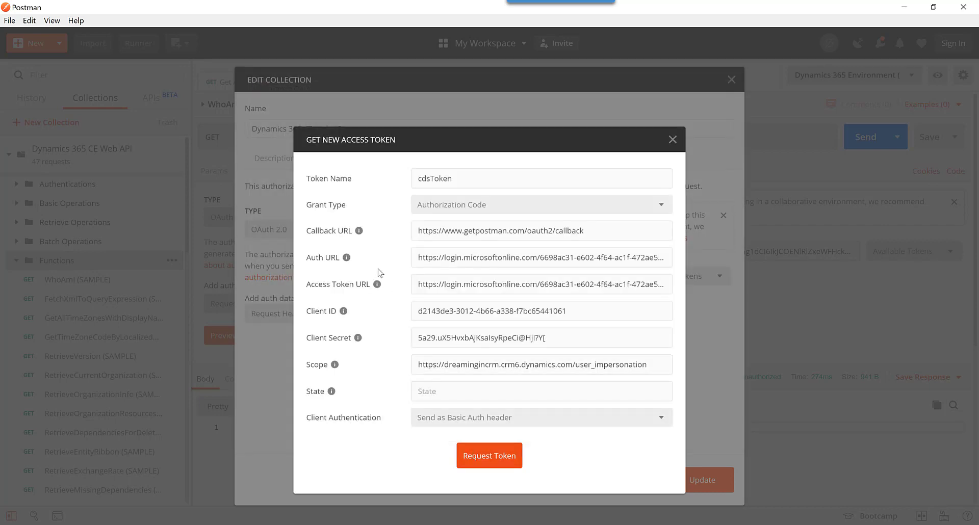
left_click(340, 217)
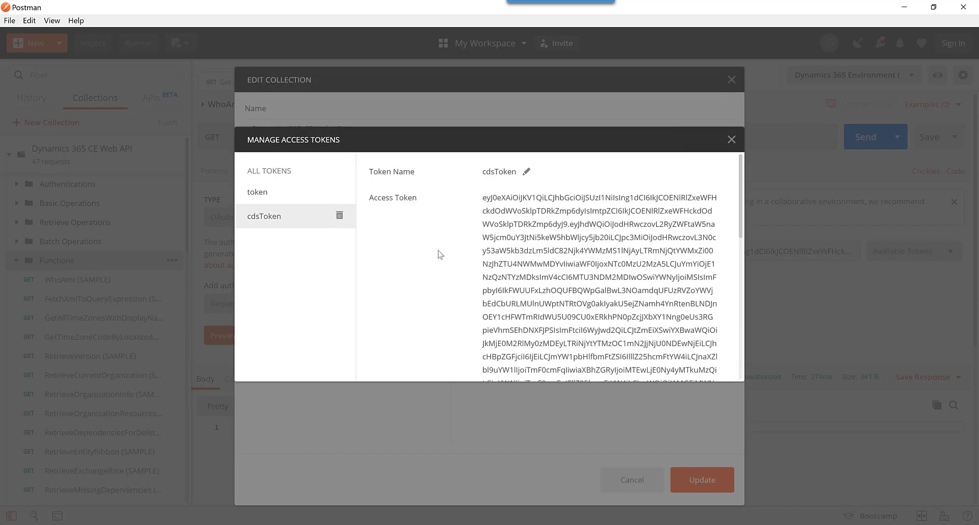
scroll(665, 289, "down", 10)
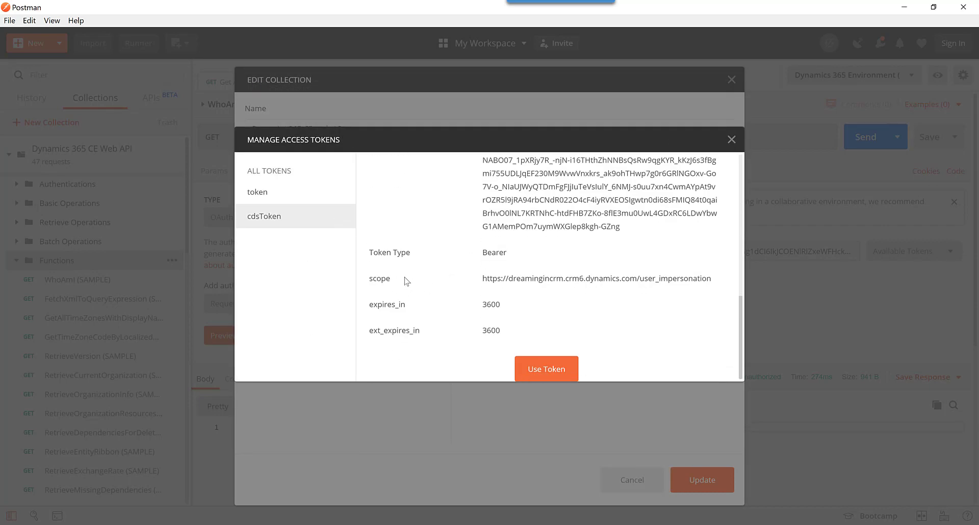
left_click(564, 373)
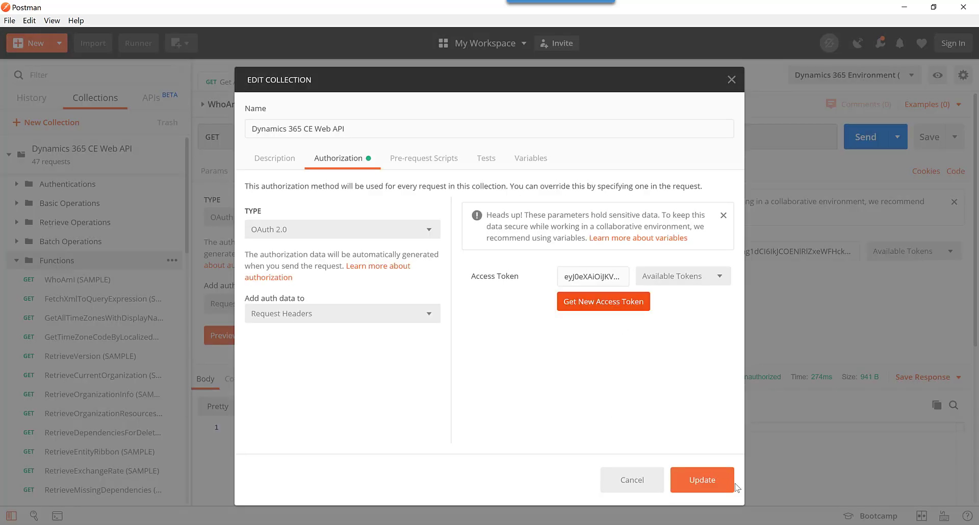
left_click(716, 478)
Resend the WhoAmI request using the cdsToken, which now returns 200 OK.
left_click(900, 251)
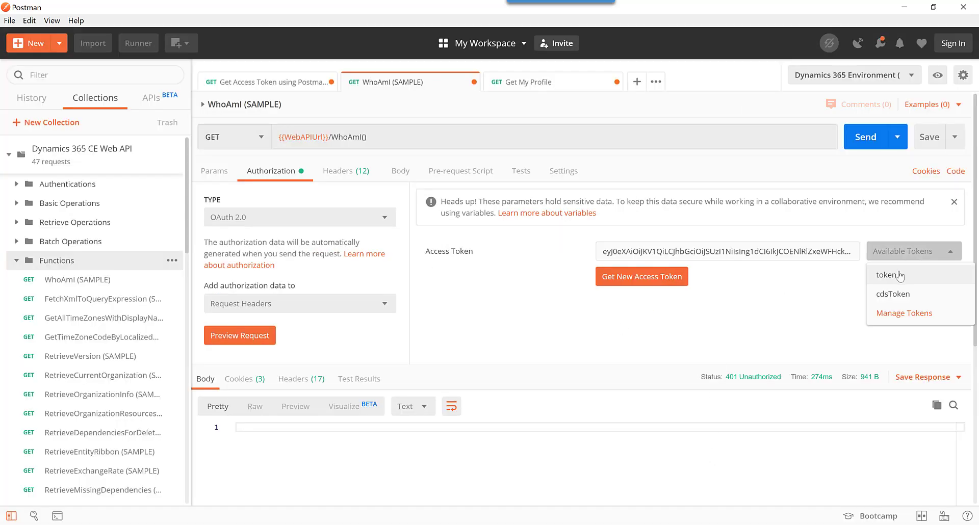
left_click(887, 294)
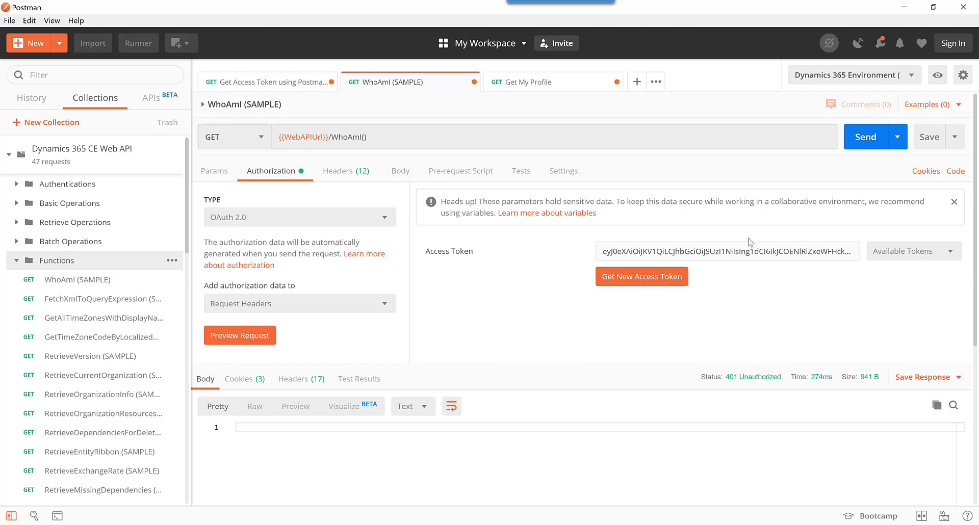
left_click(873, 137)
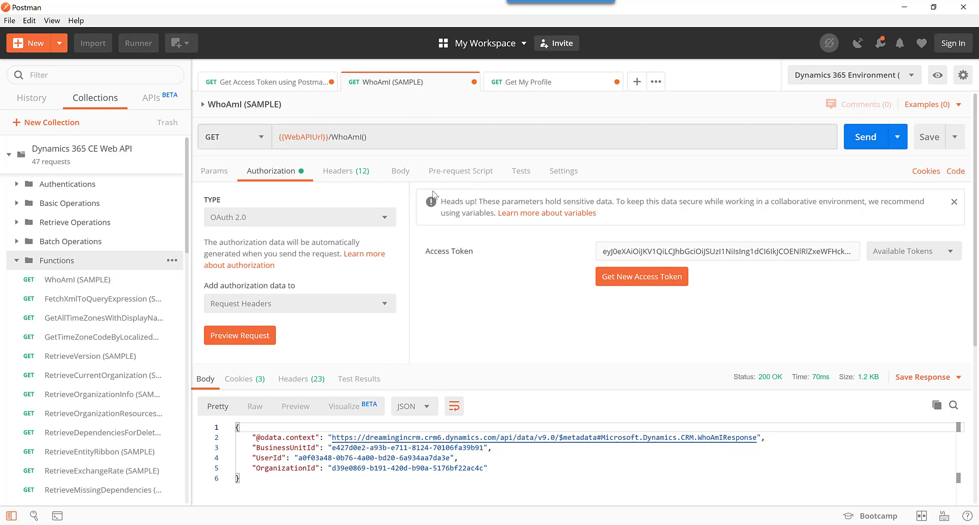
left_click(295, 82)
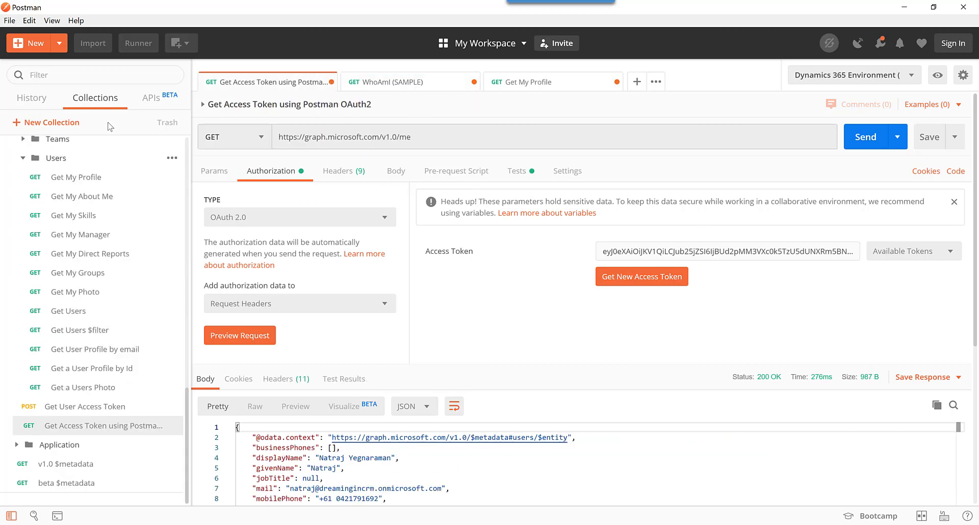
scroll(118, 196, "up", 8)
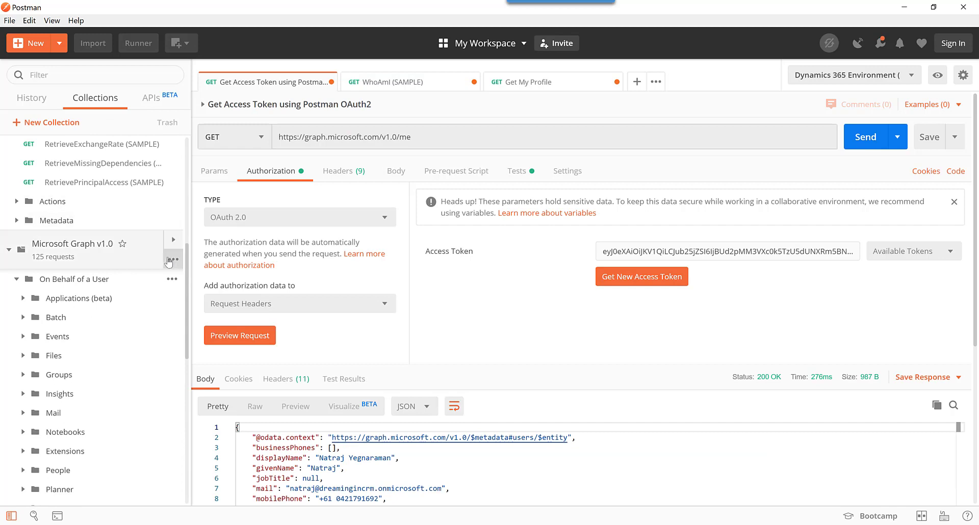
left_click(174, 259)
left_click(416, 343)
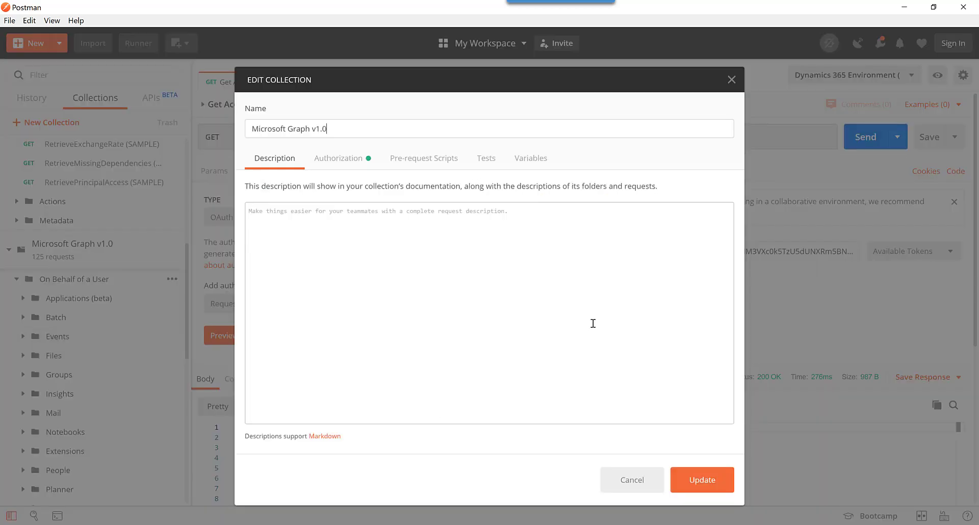
left_click(339, 167)
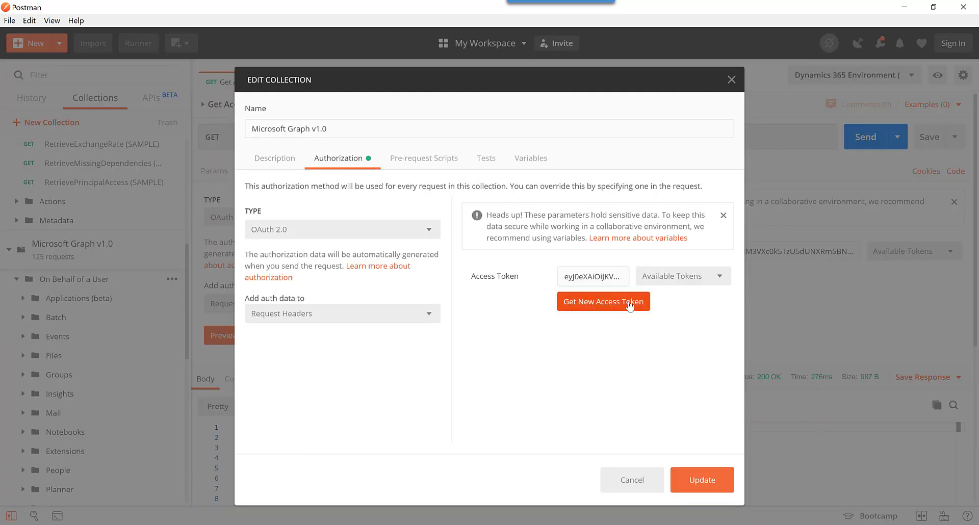
left_click(630, 306)
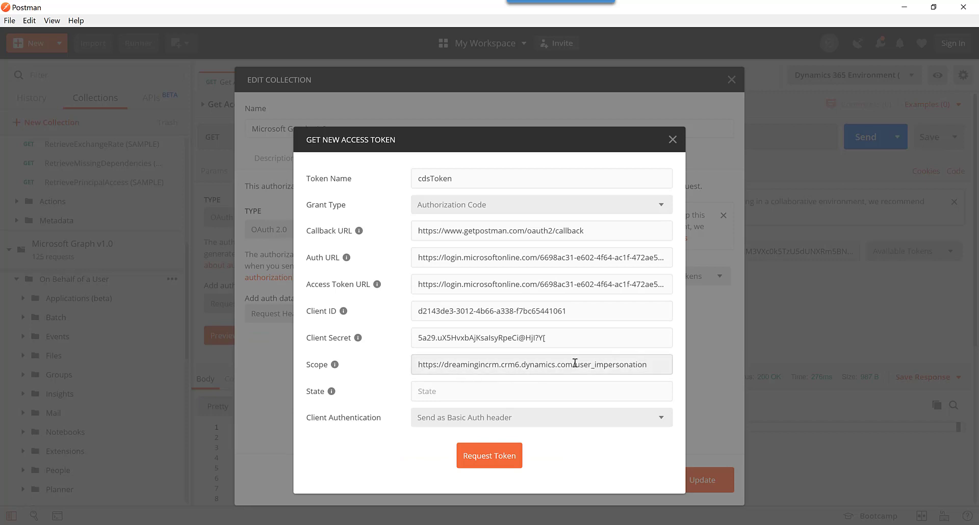
left_click_drag(650, 363, 424, 366)
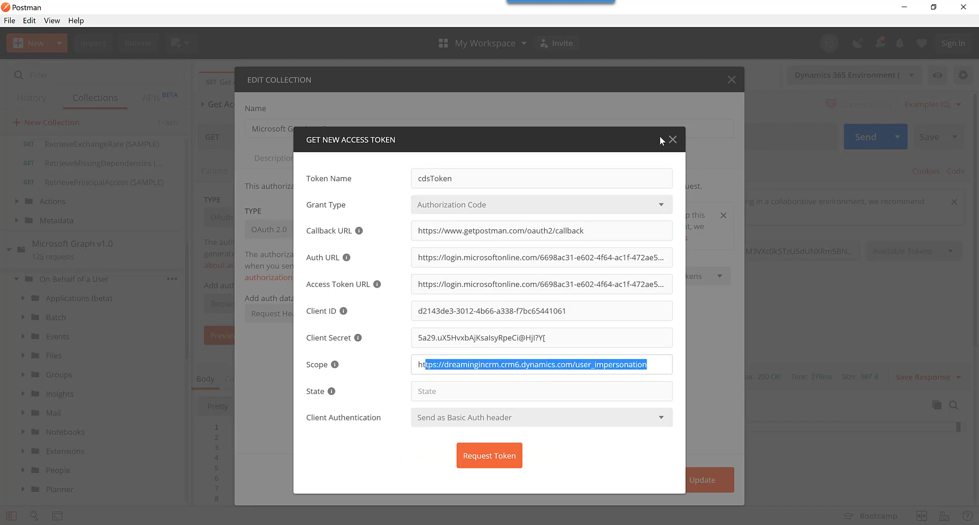
left_click_drag(650, 364, 426, 366)
left_click(448, 366)
left_click(674, 140)
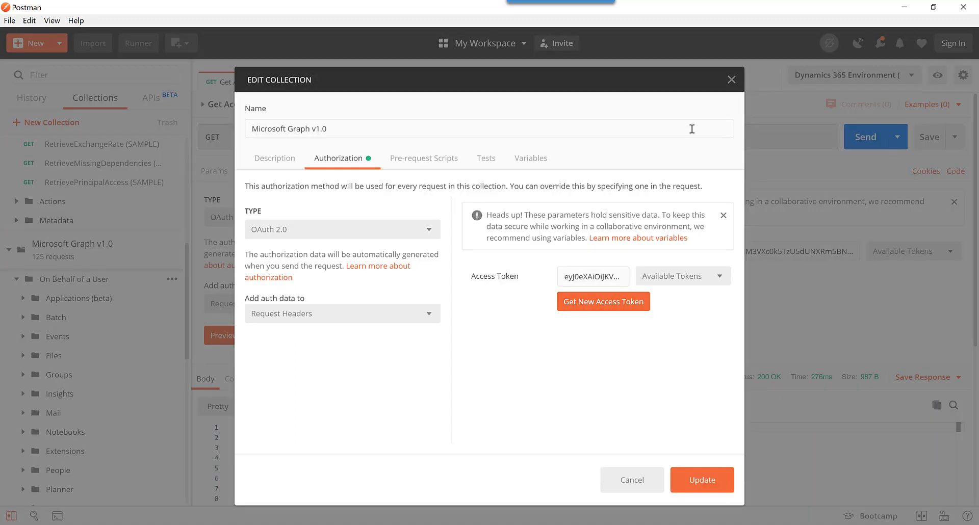
left_click(733, 84)
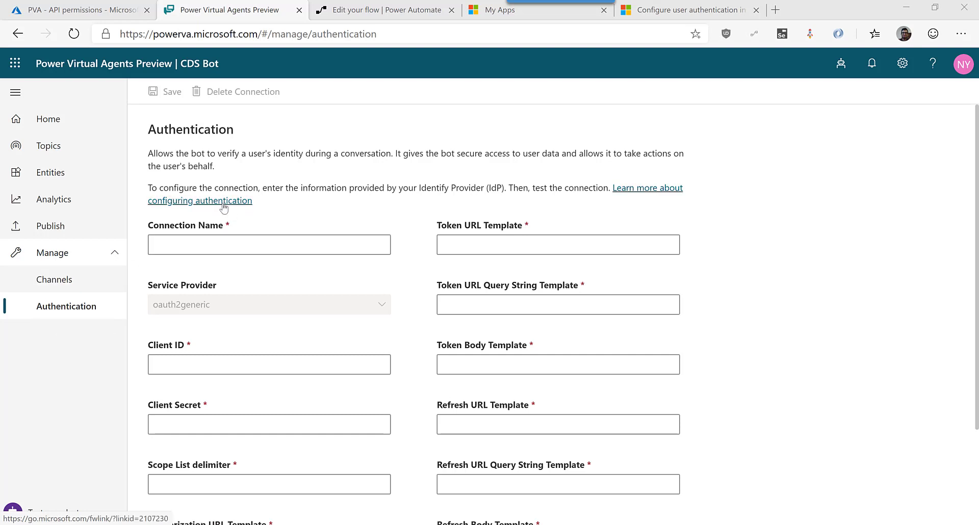
Copy the required redirect URL from the docs and return to the CDS Bot's authentication form.
left_click(683, 10)
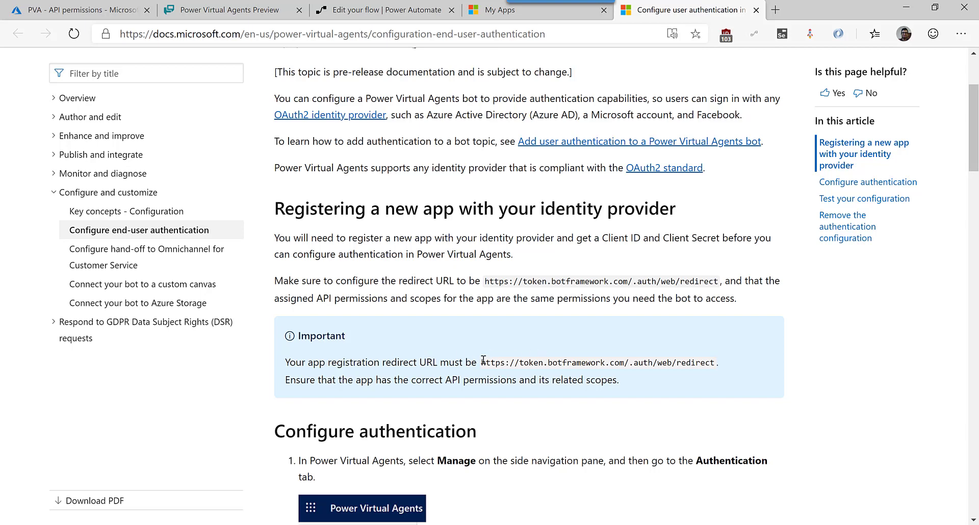
left_click_drag(484, 360, 714, 364)
key("ctrl+c")
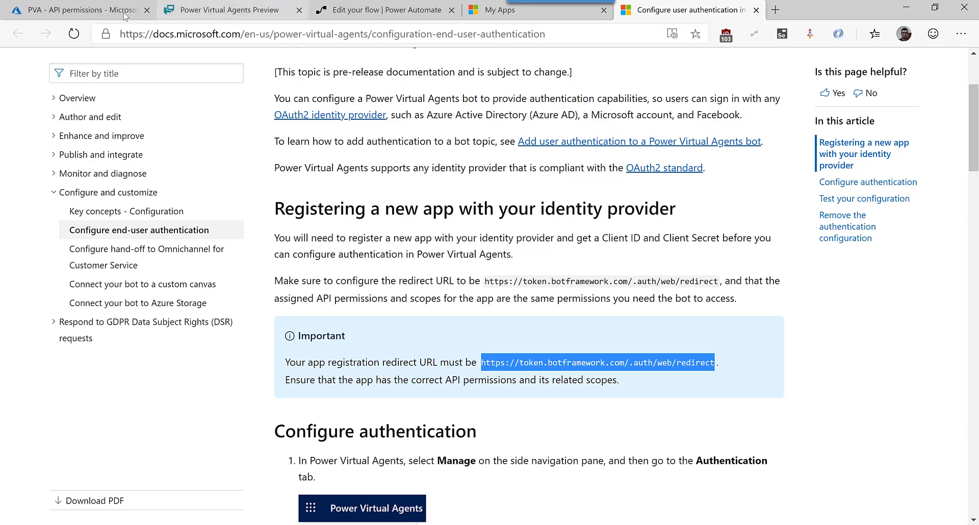
left_click(214, 10)
scroll(338, 422, "down", 3)
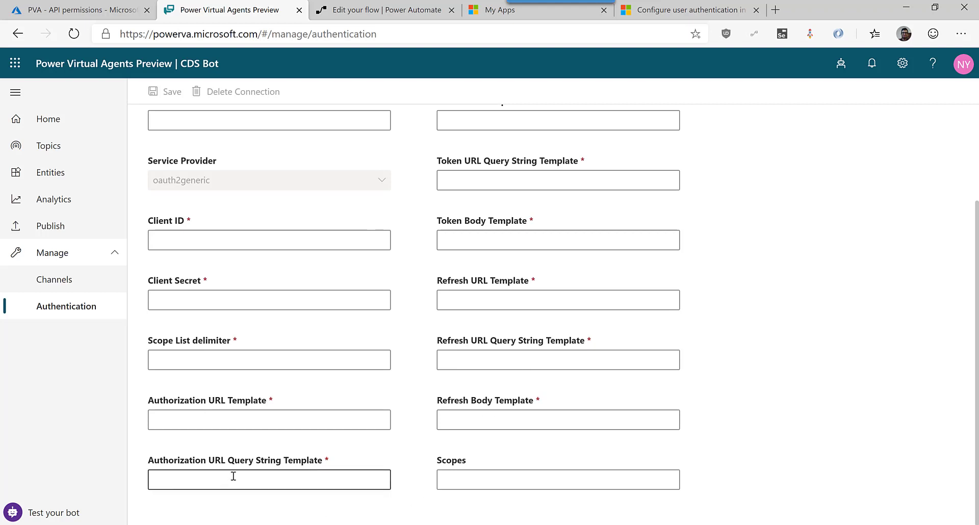
scroll(228, 387, "up", 1)
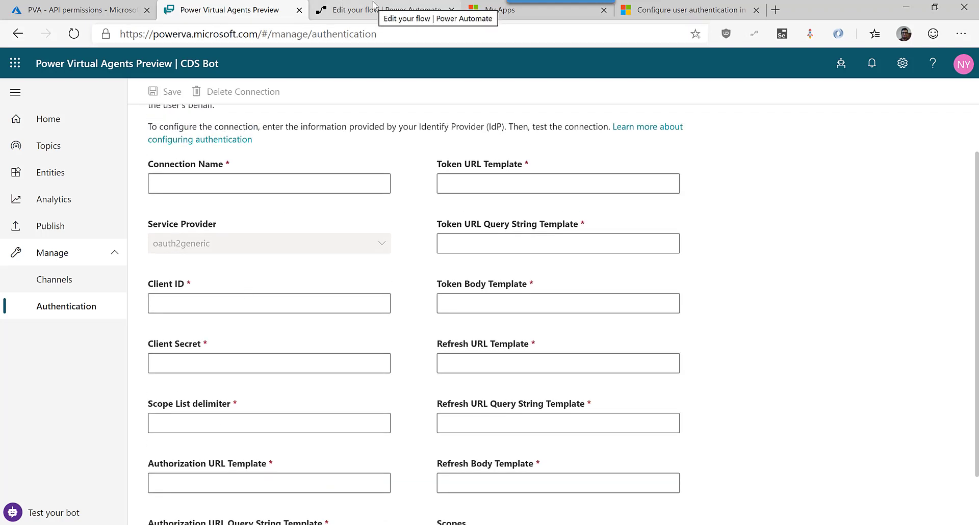
left_click(127, 9)
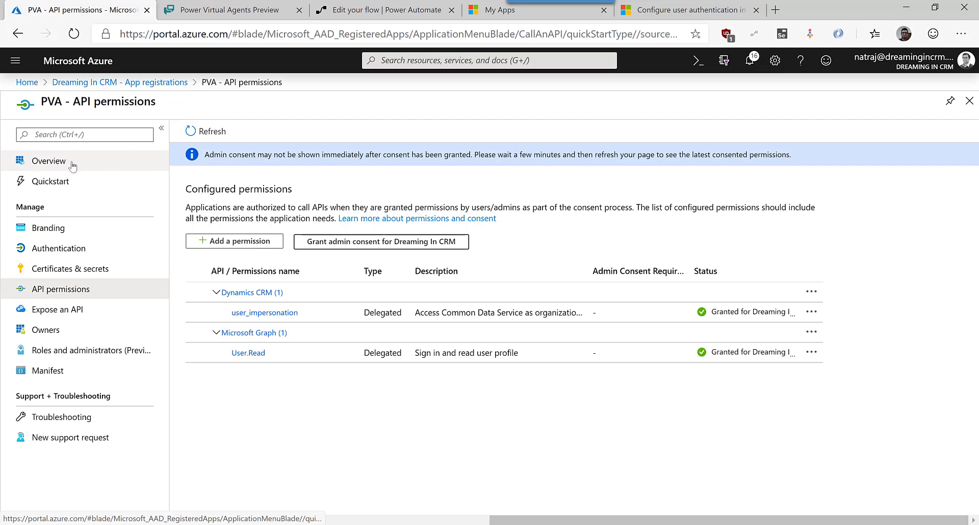
left_click(79, 248)
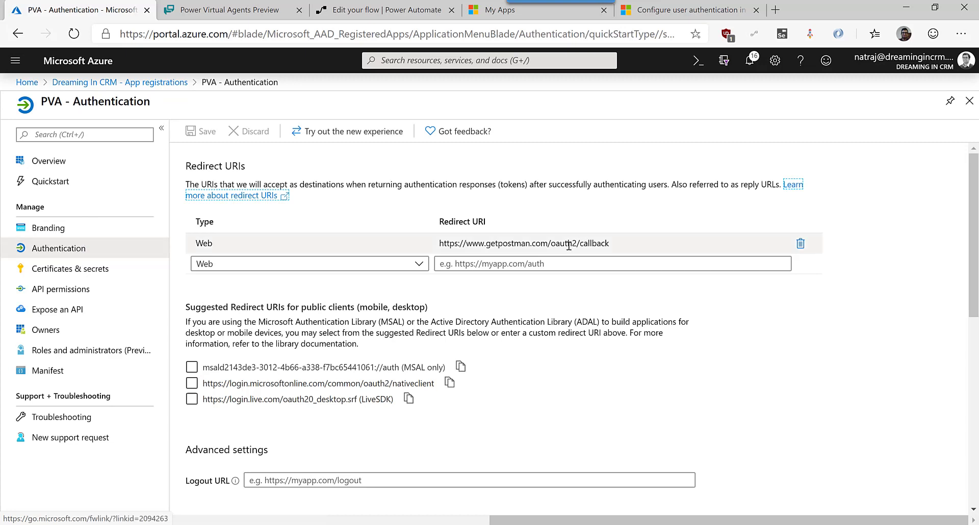
left_click(569, 245)
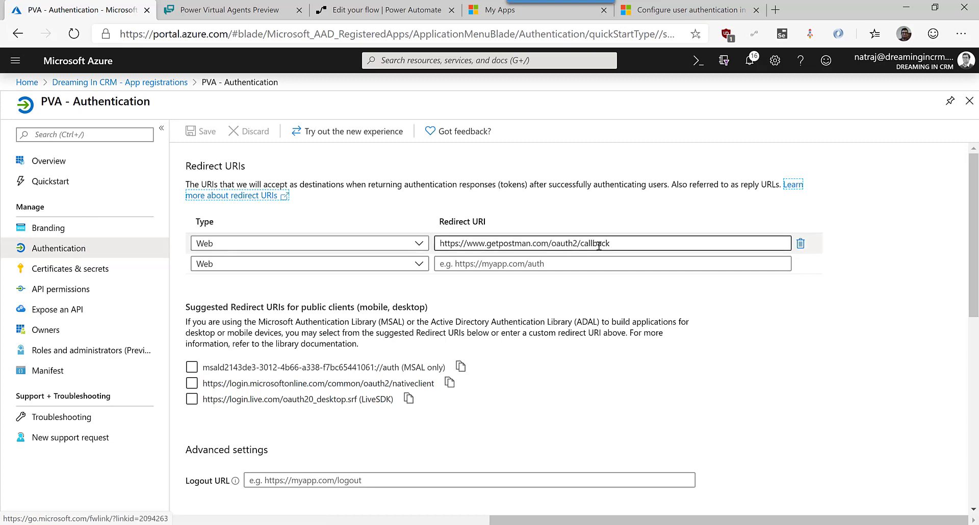
left_click_drag(634, 243, 437, 245)
key("ctrl+v")
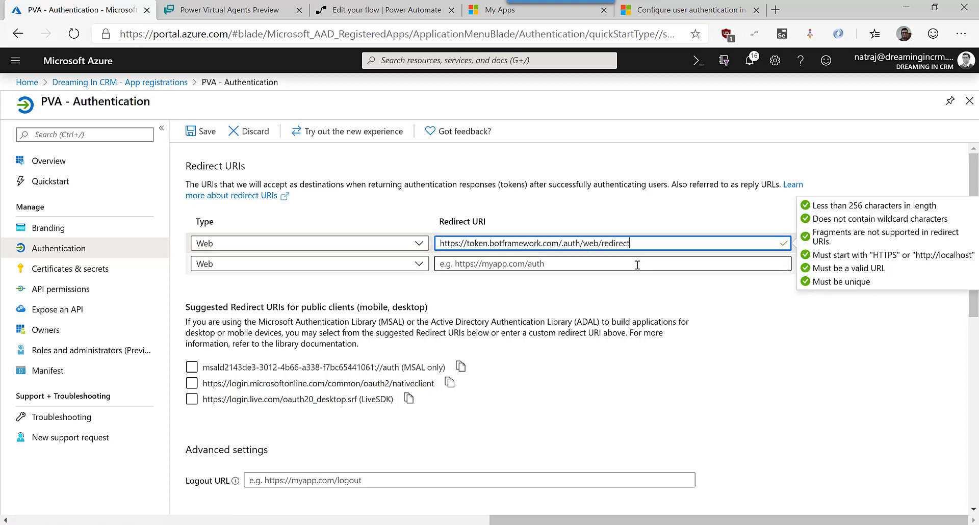
left_click(197, 143)
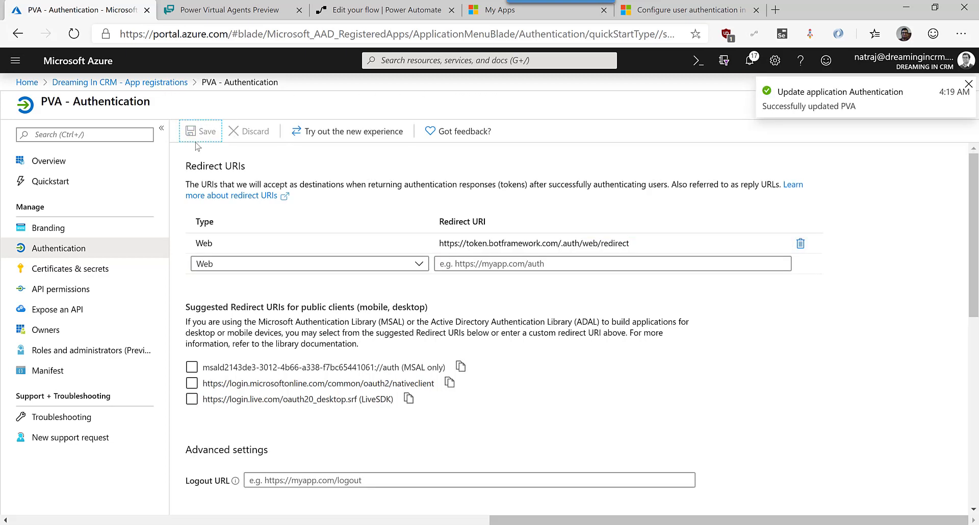
Select the Authorization URL Query String template example in the docs' field table.
left_click(764, 9)
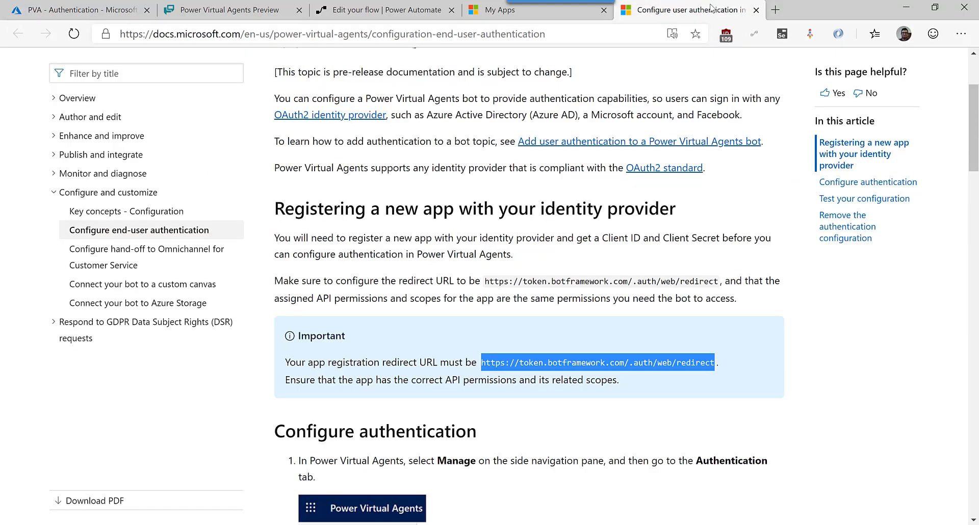
scroll(533, 292, "down", 5)
scroll(534, 293, "down", 7)
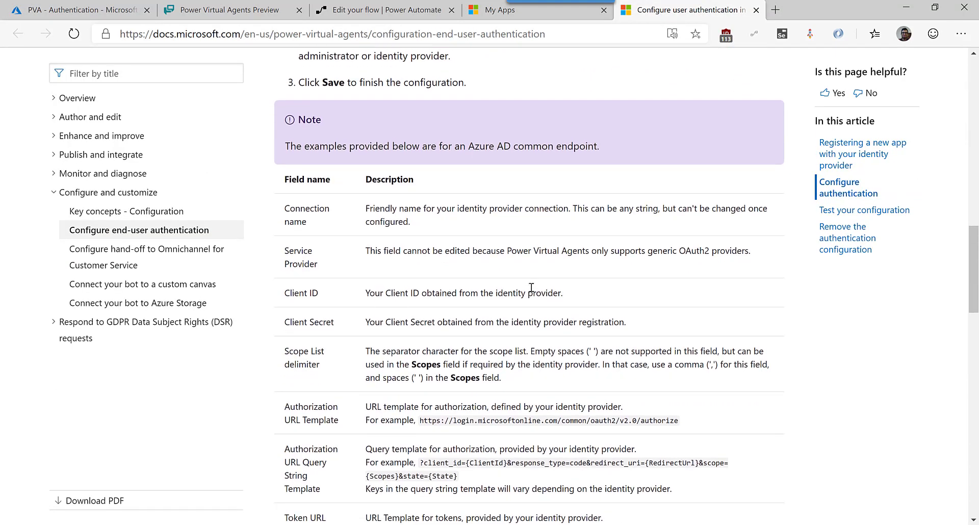
scroll(530, 284, "down", 3)
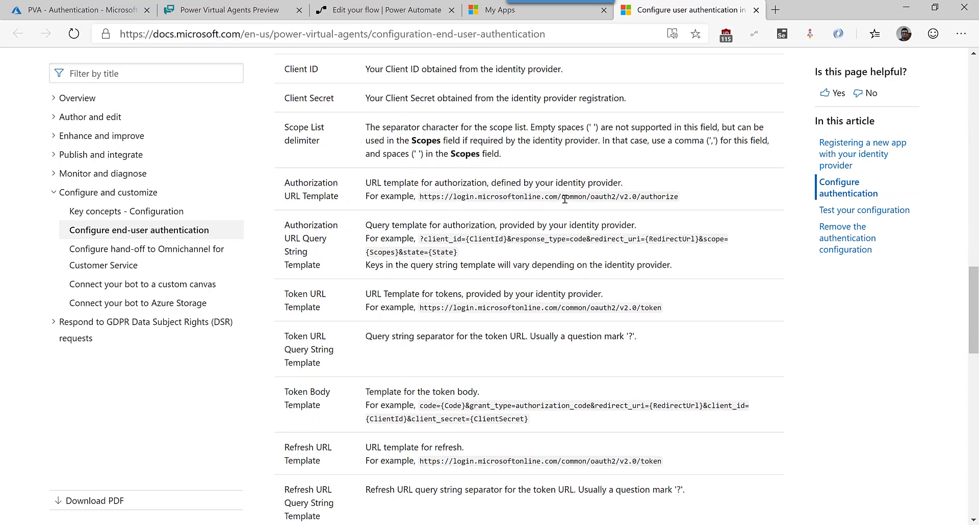
left_click_drag(564, 199, 618, 199)
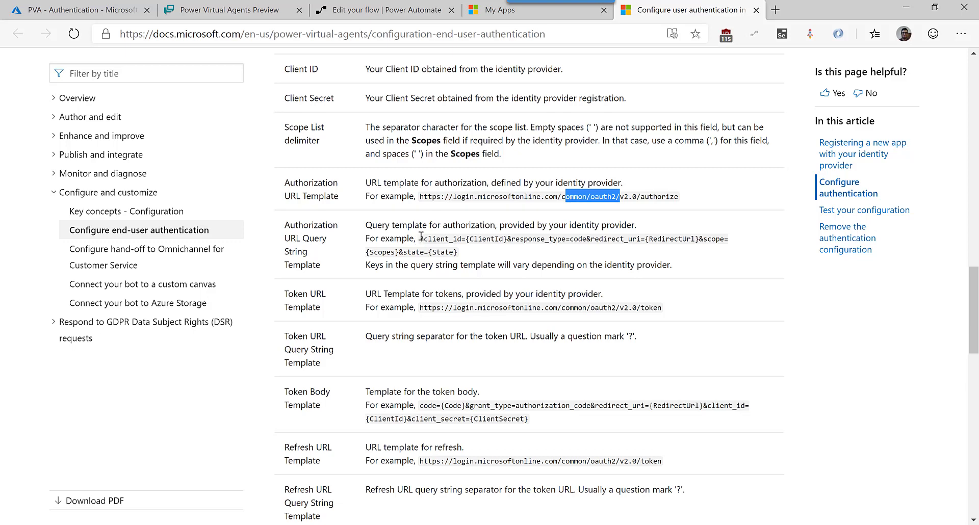
left_click_drag(421, 236, 457, 253)
key("ctrl+c")
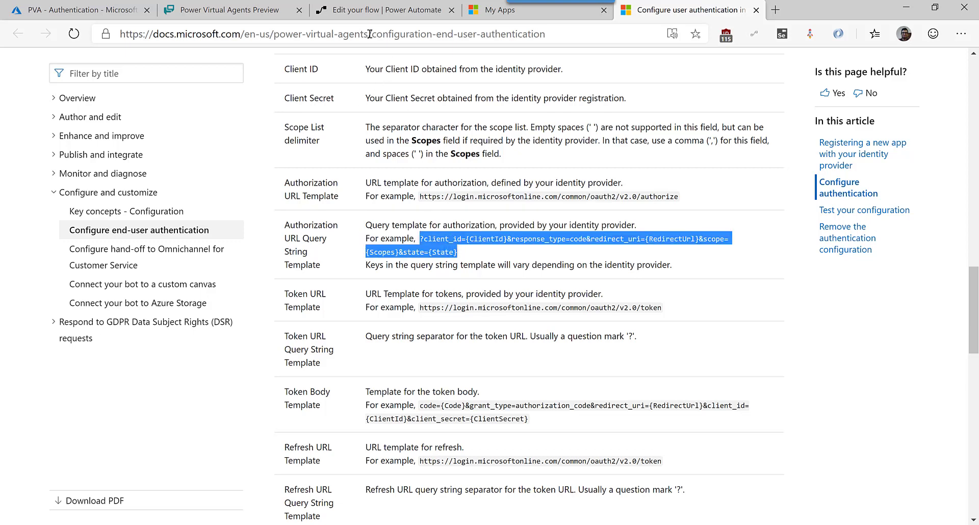
Paste the copied template into the Authorization URL Query String Template field.
left_click(229, 10)
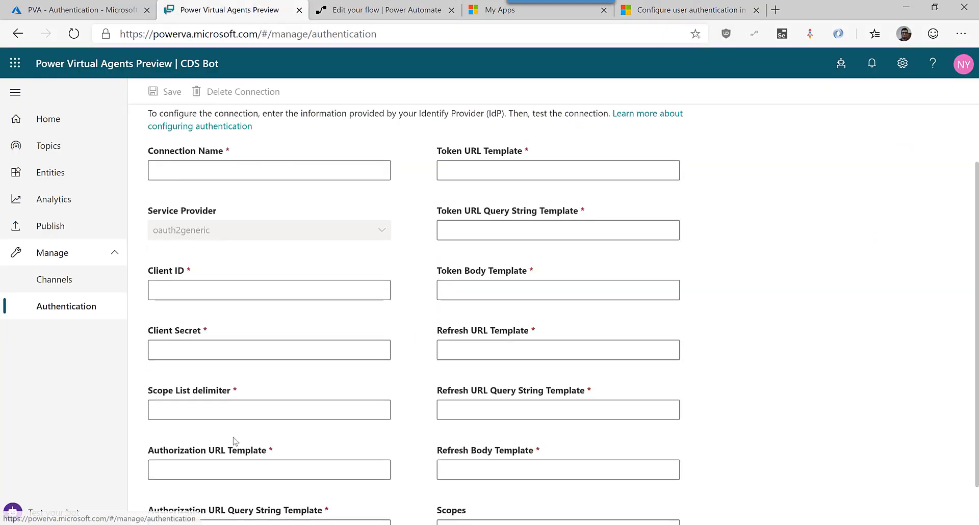
scroll(235, 442, "down", 1)
left_click(238, 475)
key("ctrl+v")
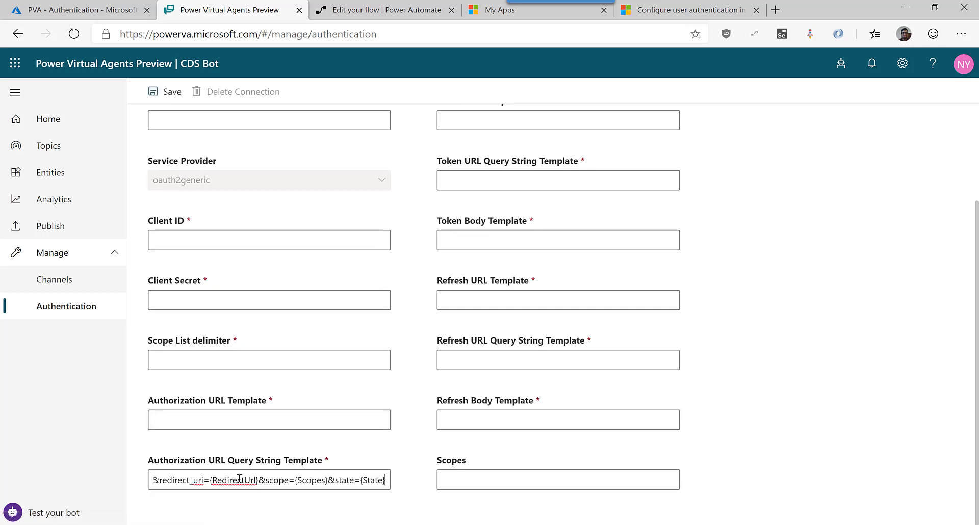
Check the docs for the next fields and enter ? as the Refresh URL Template.
left_click(722, 10)
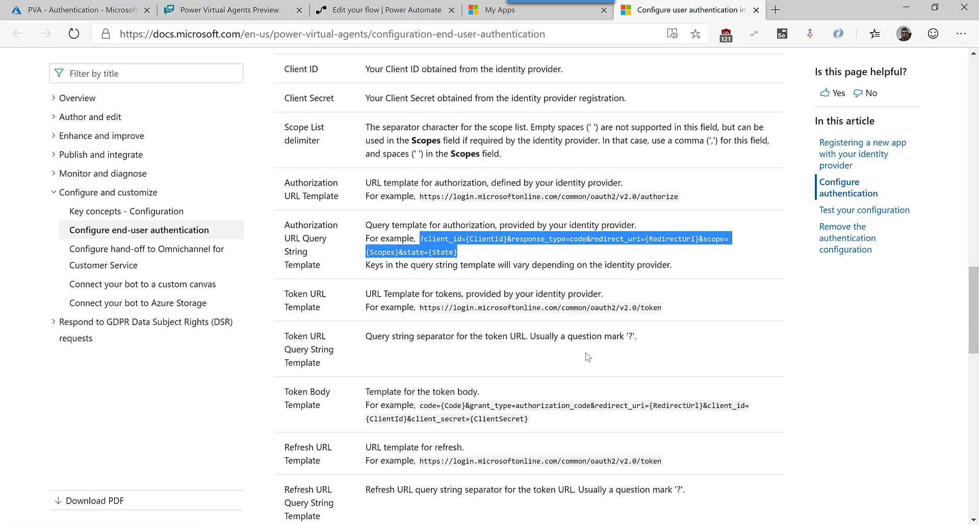
scroll(588, 357, "down", 4)
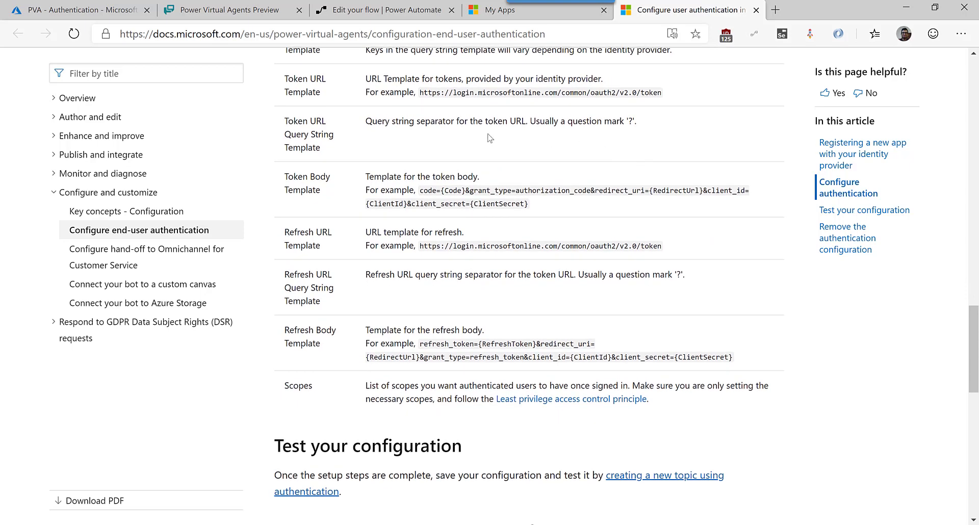
left_click(204, 7)
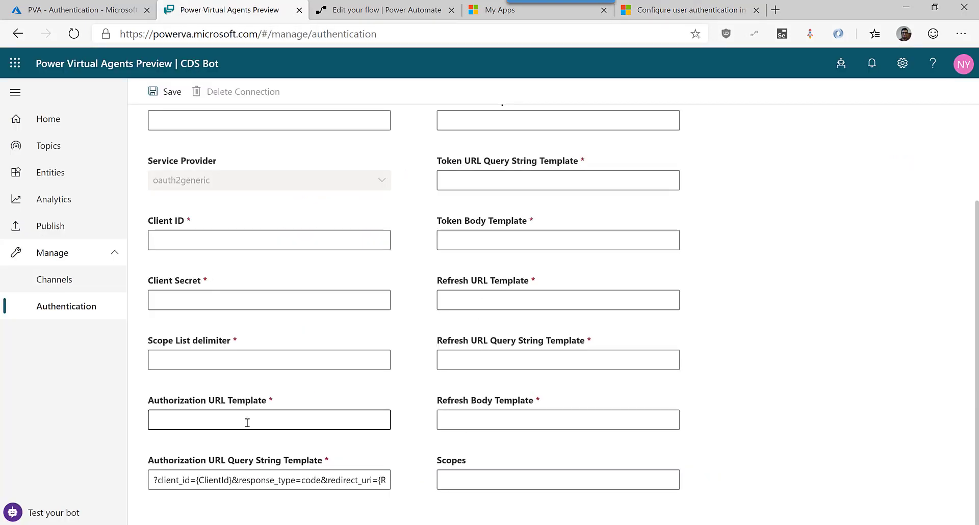
left_click(534, 180)
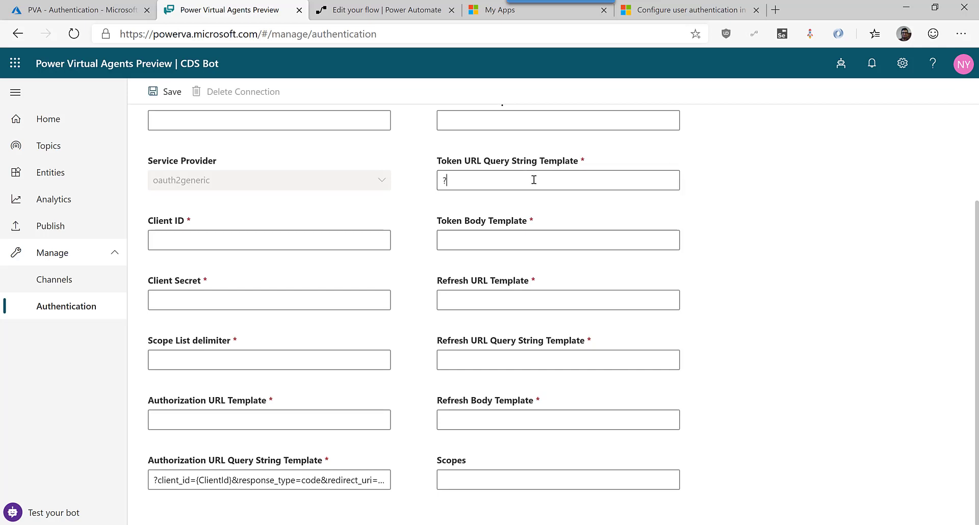
left_click(719, 15)
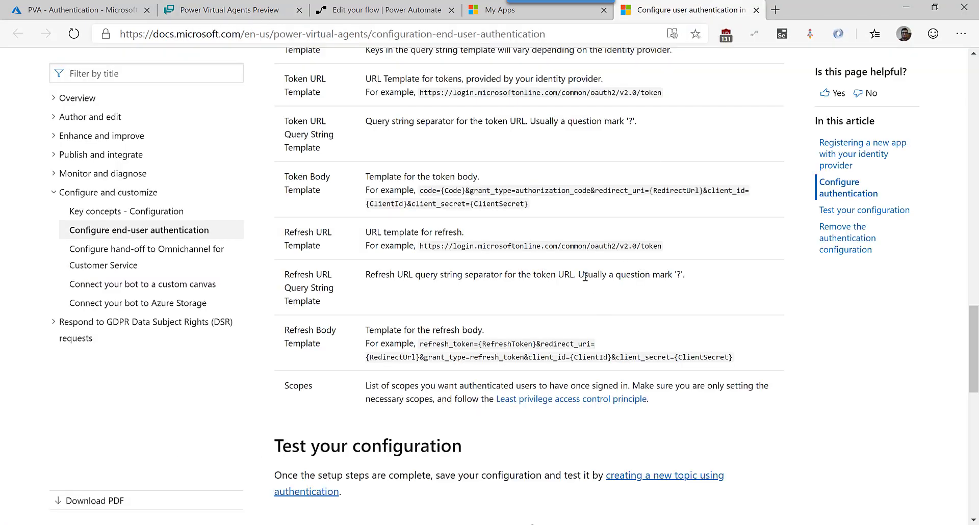
scroll(615, 291, "down", 1)
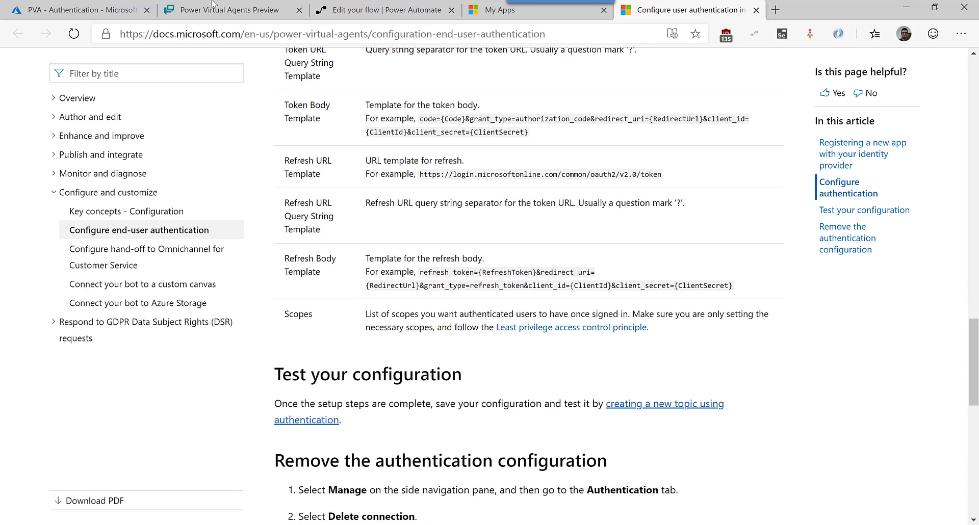
left_click(218, 14)
left_click(541, 300)
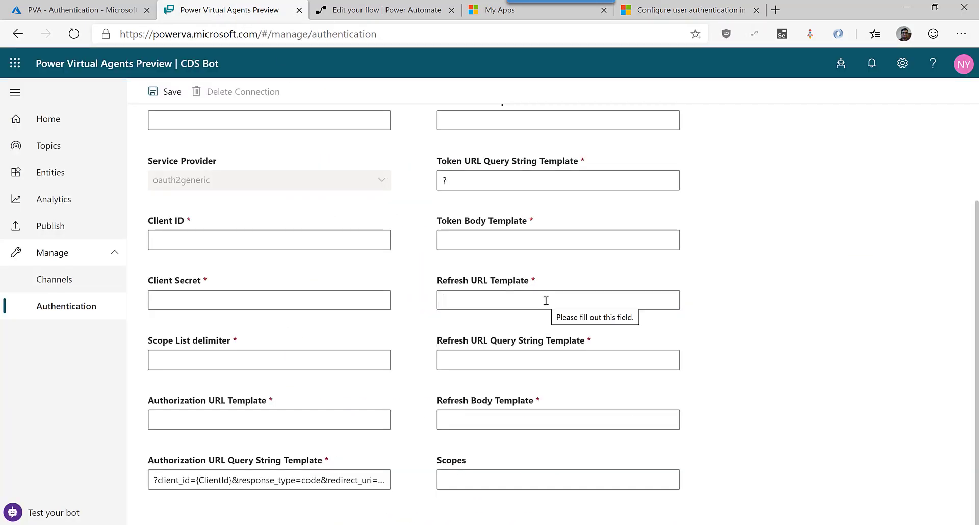
type("?")
Copy the documented refresh body example into the Refresh Body Template field.
left_click(646, 10)
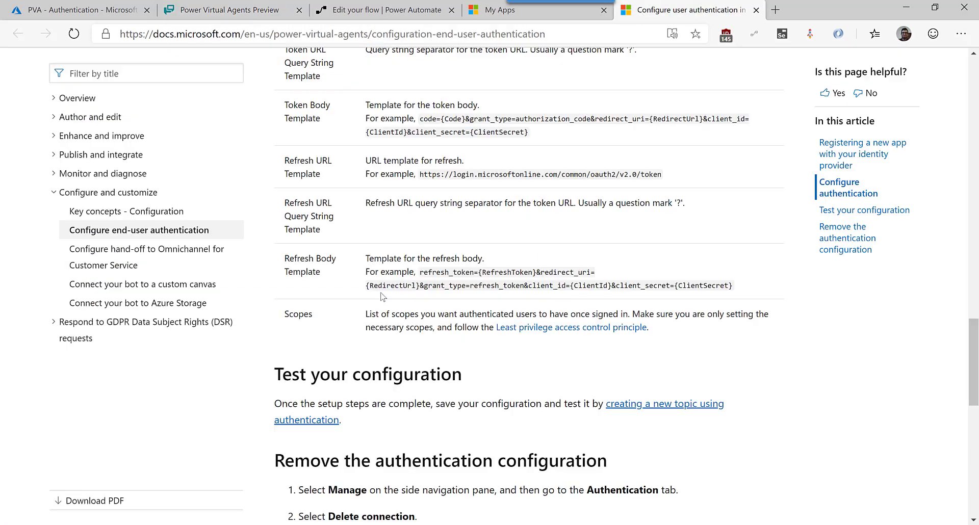
left_click_drag(419, 275, 735, 287)
left_click(229, 10)
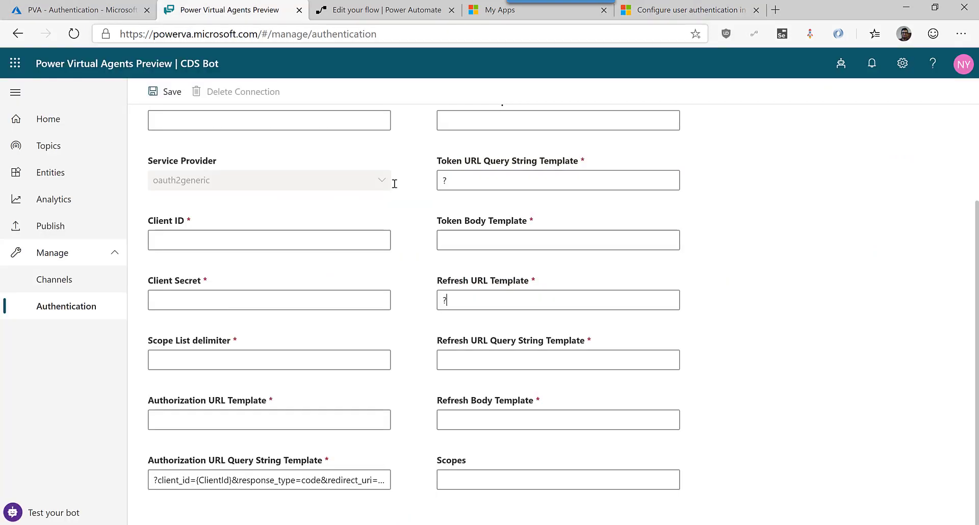
left_click(537, 417)
key("ctrl+v")
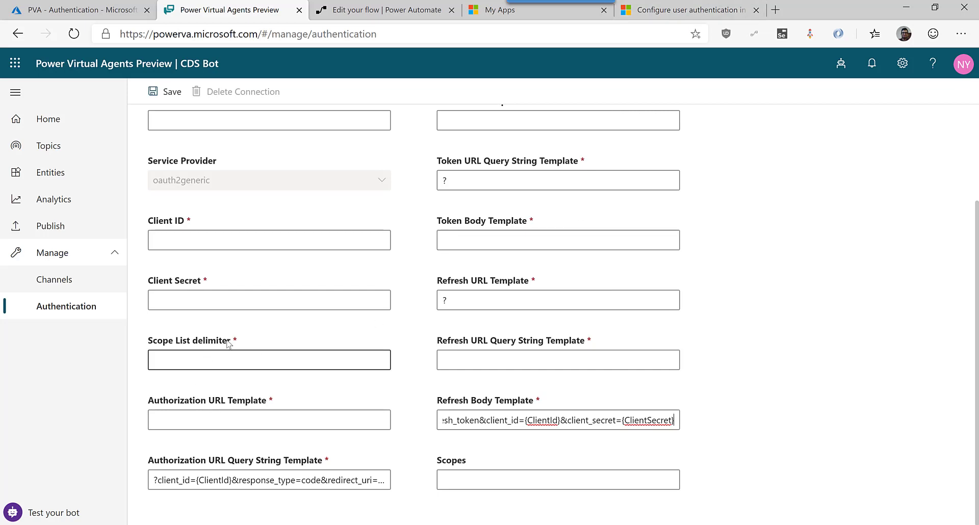
Set the Scope List delimiter to a comma and look up the docs' authorize URL example.
left_click(253, 353)
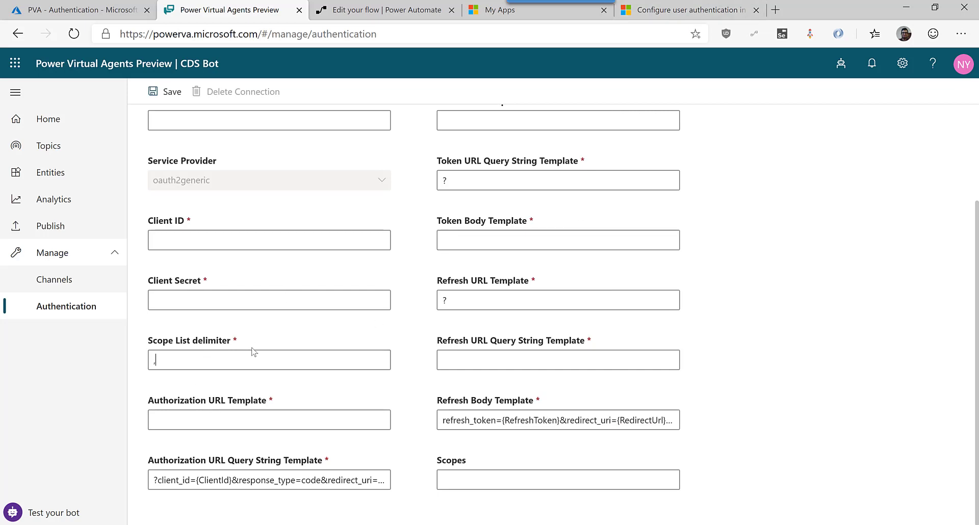
left_click(681, 10)
scroll(525, 275, "up", 5)
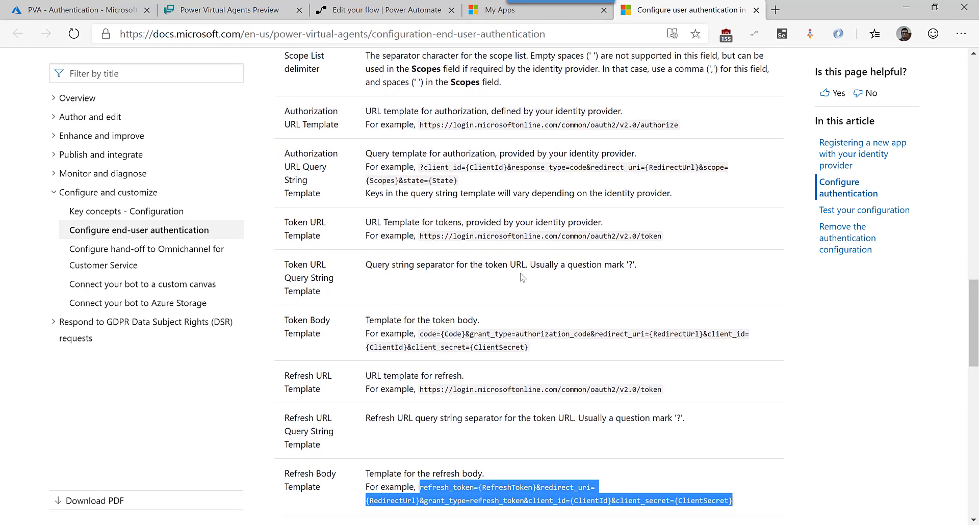
scroll(522, 277, "up", 2)
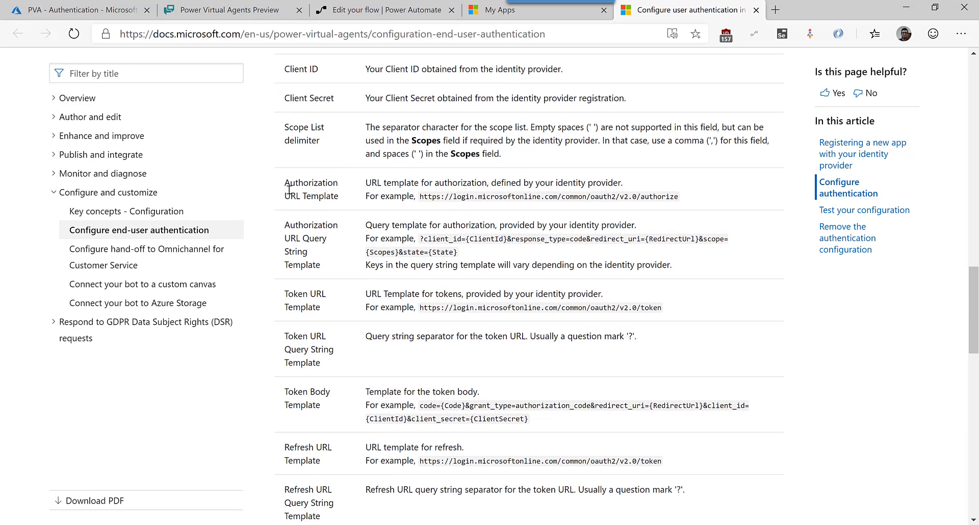
double_click(664, 199)
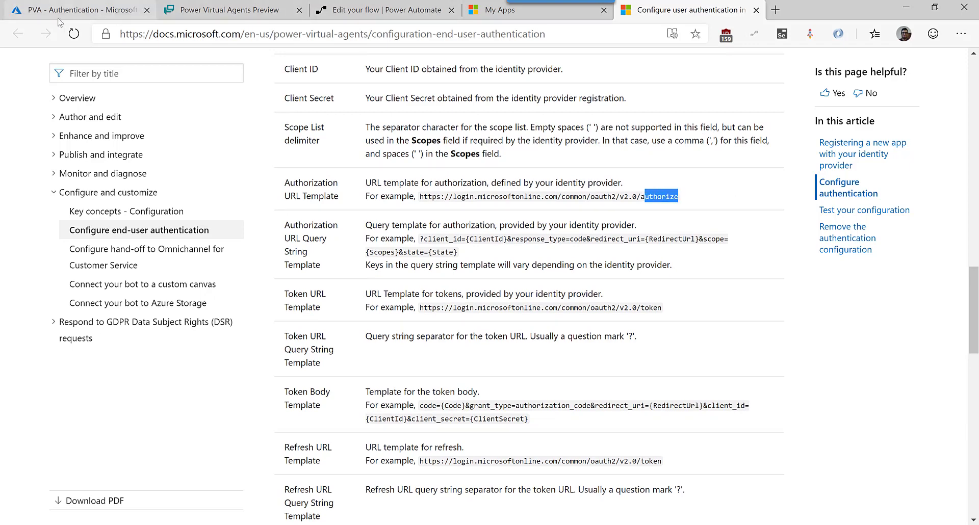
left_click(64, 12)
Copy the app's v2 authorization endpoint into the bot's Authorization URL Template.
left_click(59, 161)
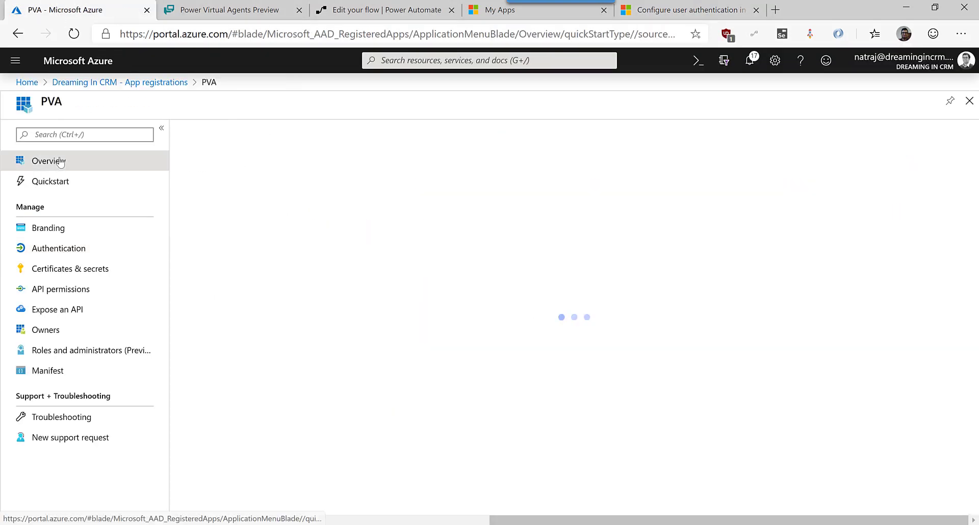
left_click(267, 131)
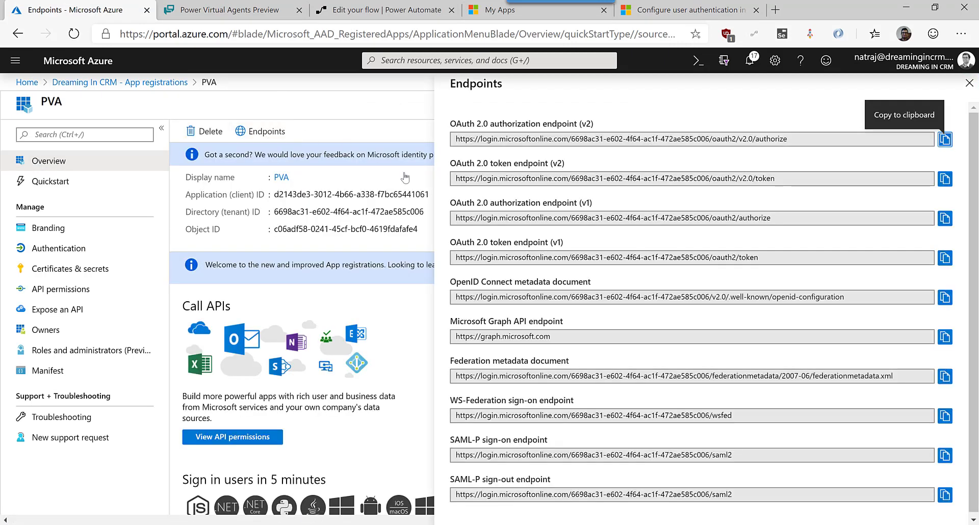
left_click(944, 139)
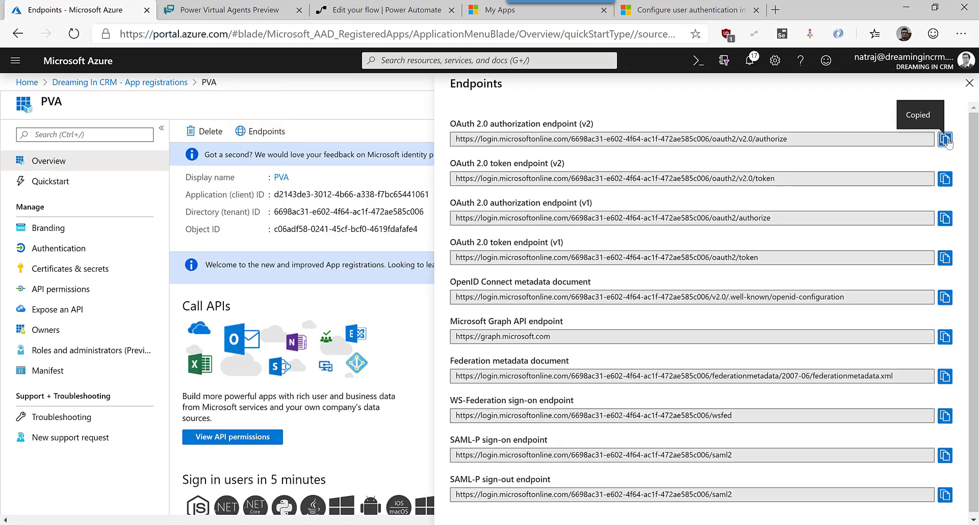
left_click(403, 9)
left_click(230, 14)
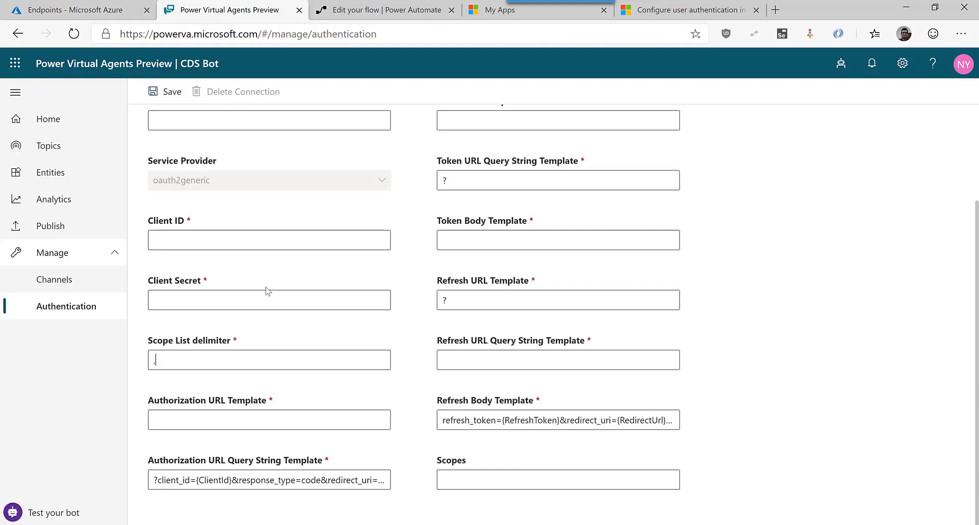
left_click(241, 427)
key("ctrl+v")
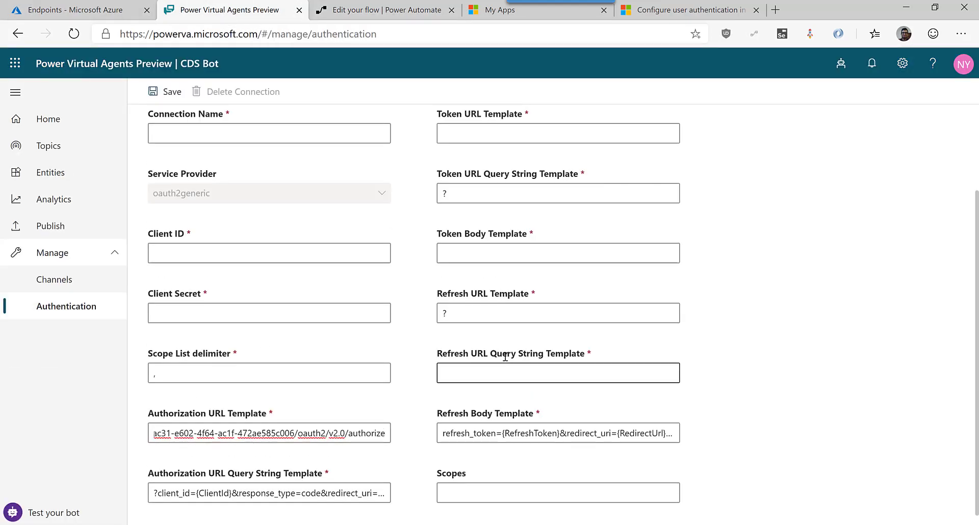
Copy the app's v2 token endpoint into the bot's Token URL Template.
scroll(510, 346, "up", 3)
left_click(521, 242)
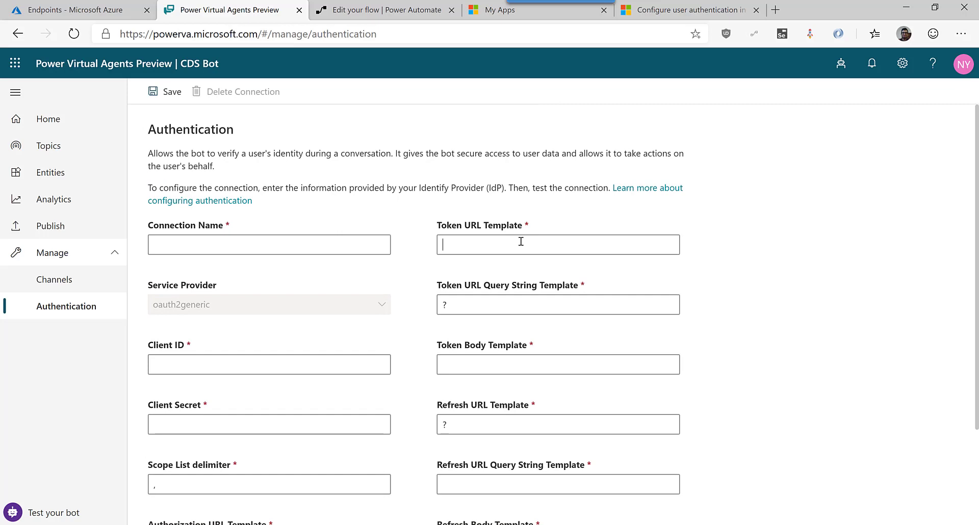
left_click(119, 9)
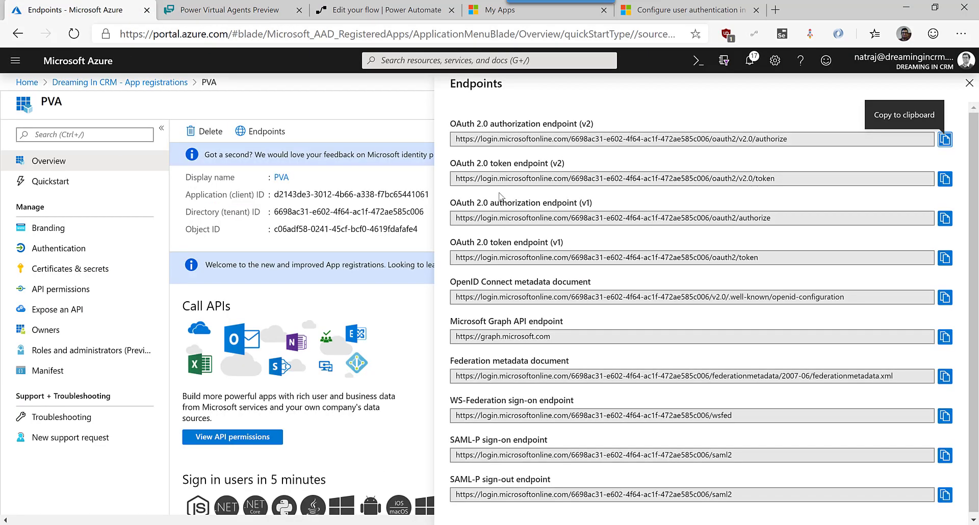
left_click(944, 179)
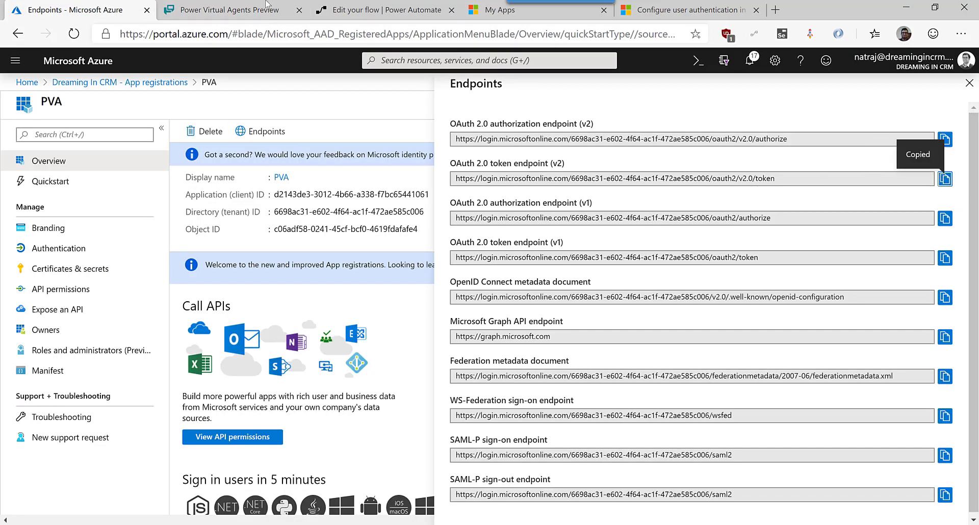
left_click(229, 10)
key("ctrl+v")
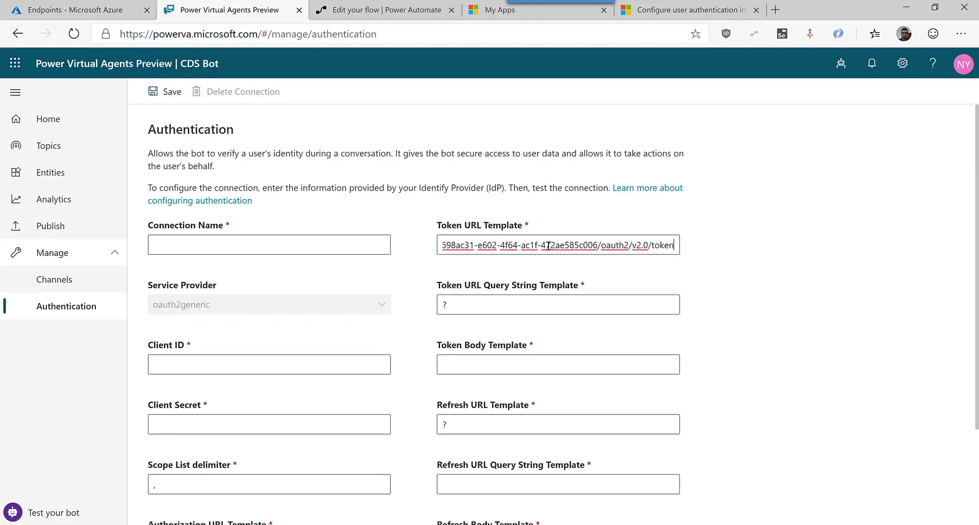
scroll(541, 258, "down", 2)
left_click(530, 241)
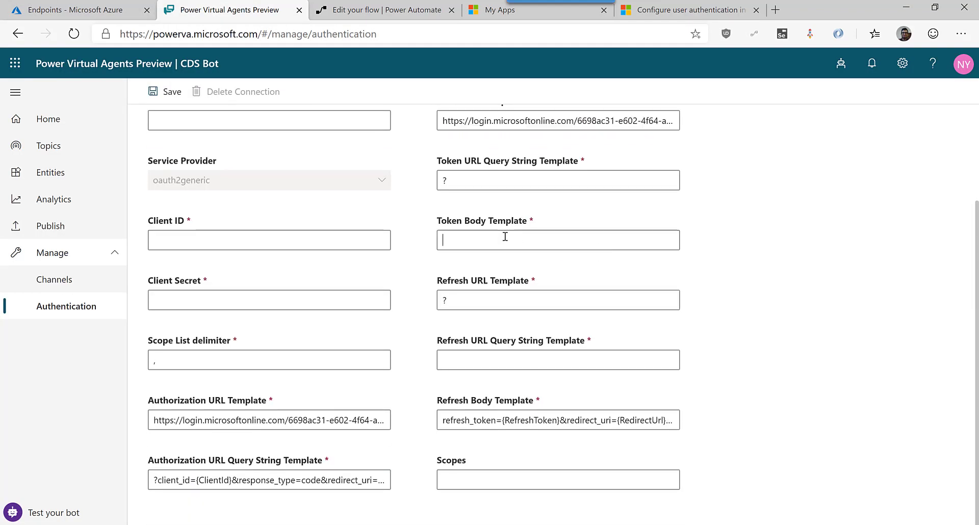
Copy the documented authorization-code Token Body example into Token Body Template.
left_click(683, 10)
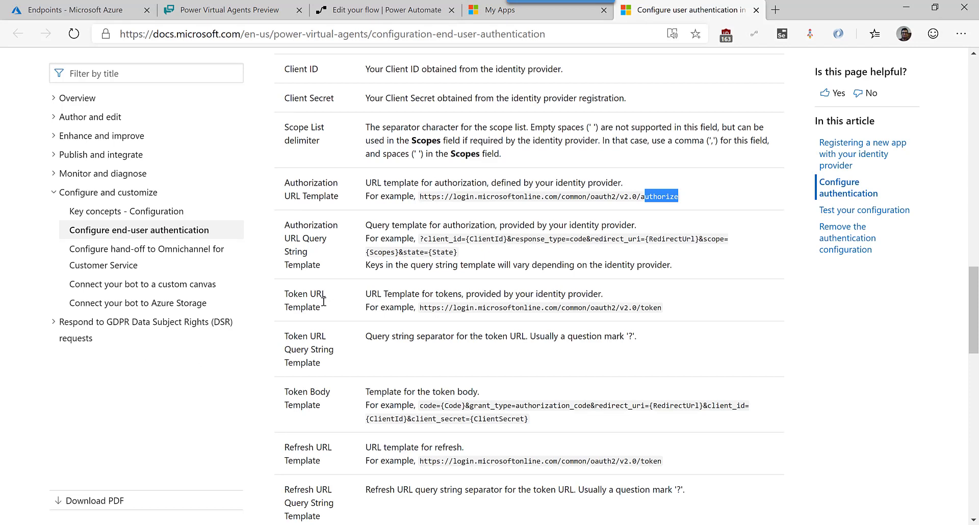
scroll(303, 365, "down", 1)
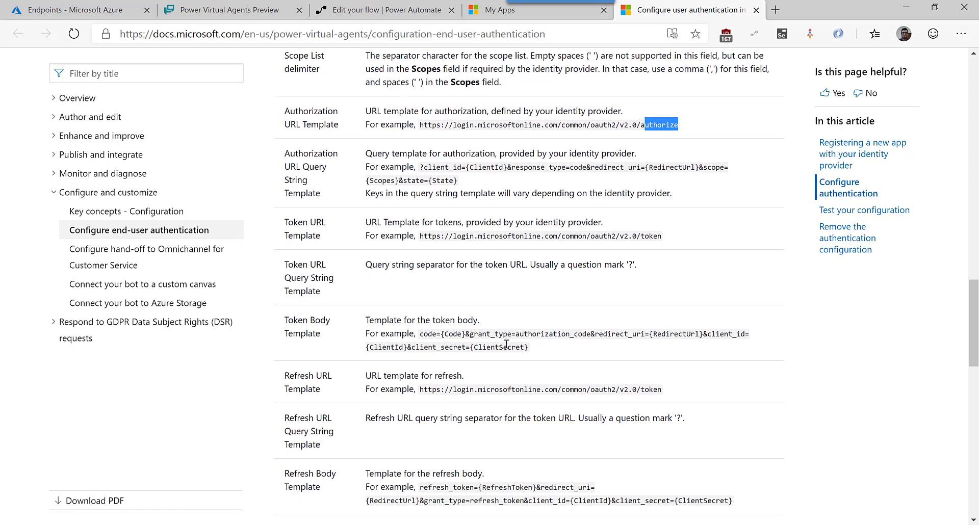
left_click_drag(533, 347, 426, 330)
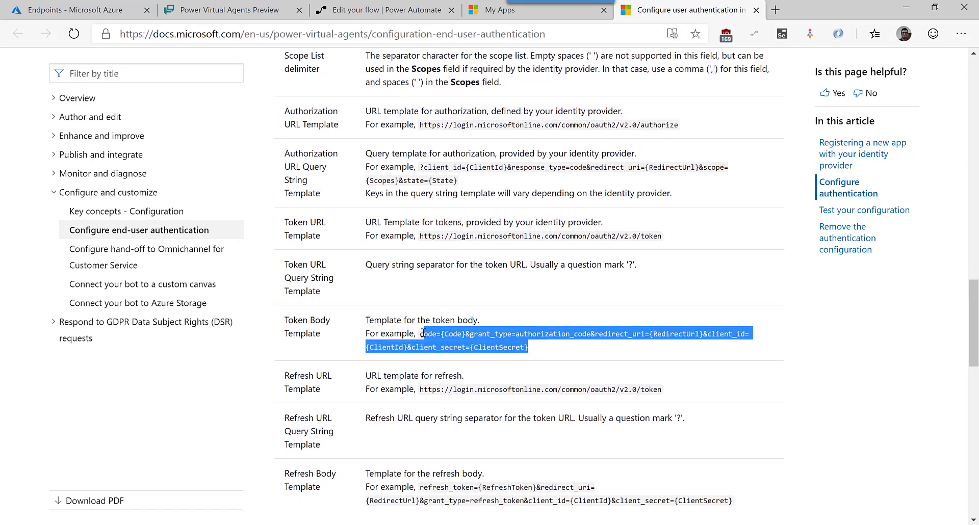
left_click(259, 10)
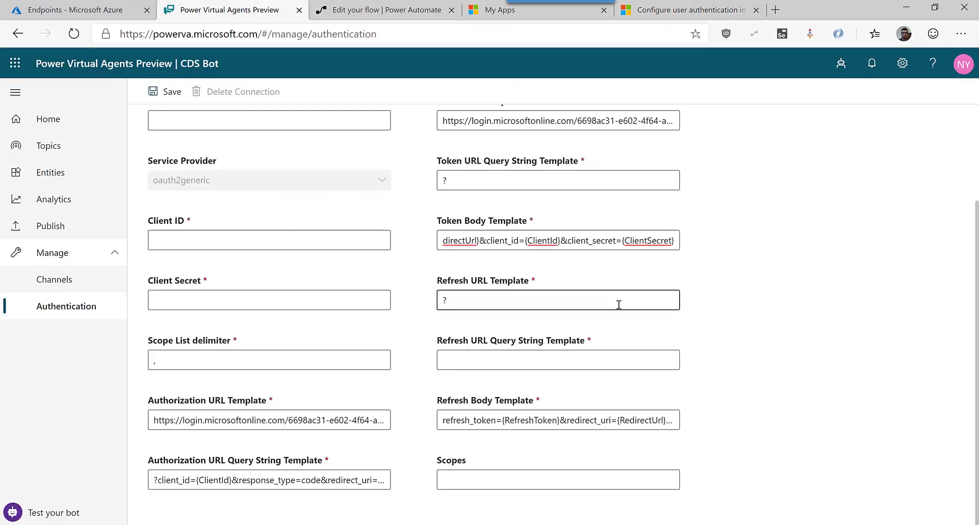
Set Refresh URL Query String Template to ? after rechecking the docs' Refresh URL example.
left_click(544, 366)
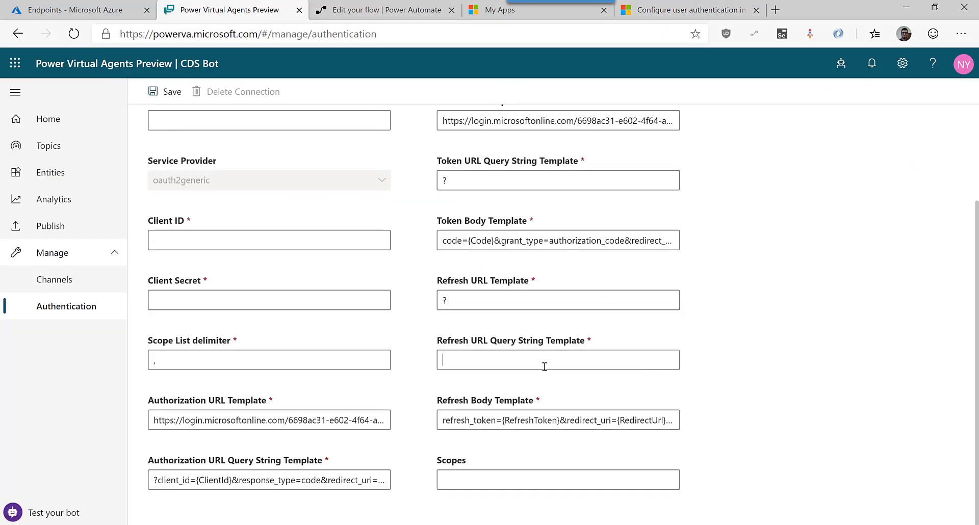
left_click(698, 13)
scroll(408, 349, "down", 3)
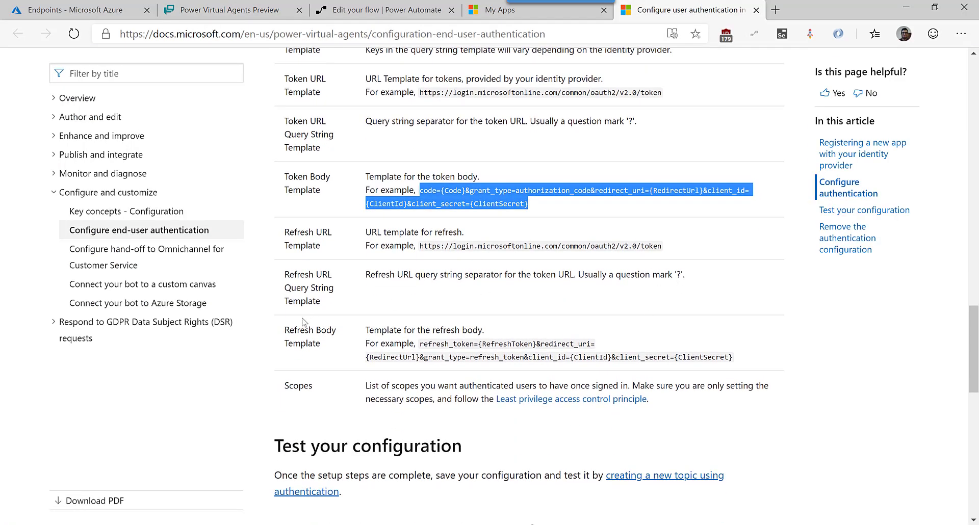
left_click(271, 9)
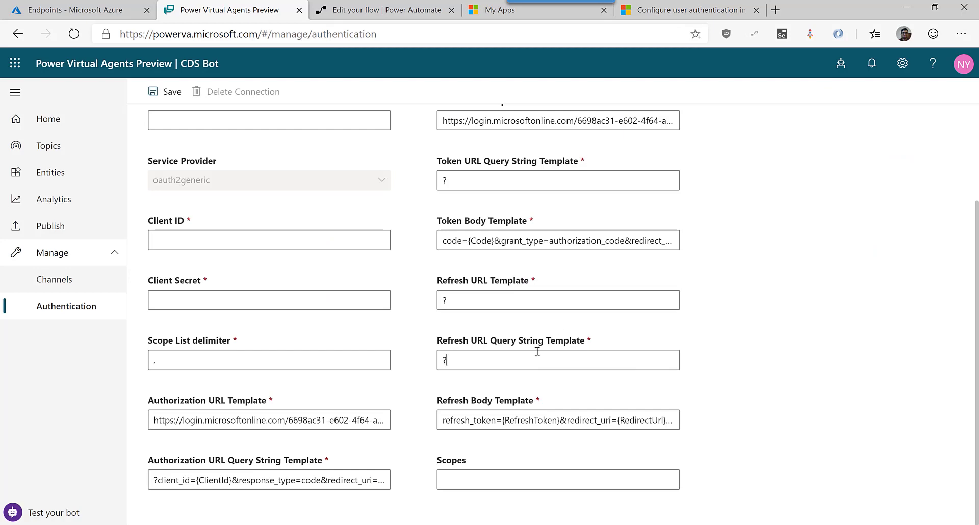
left_click(663, 10)
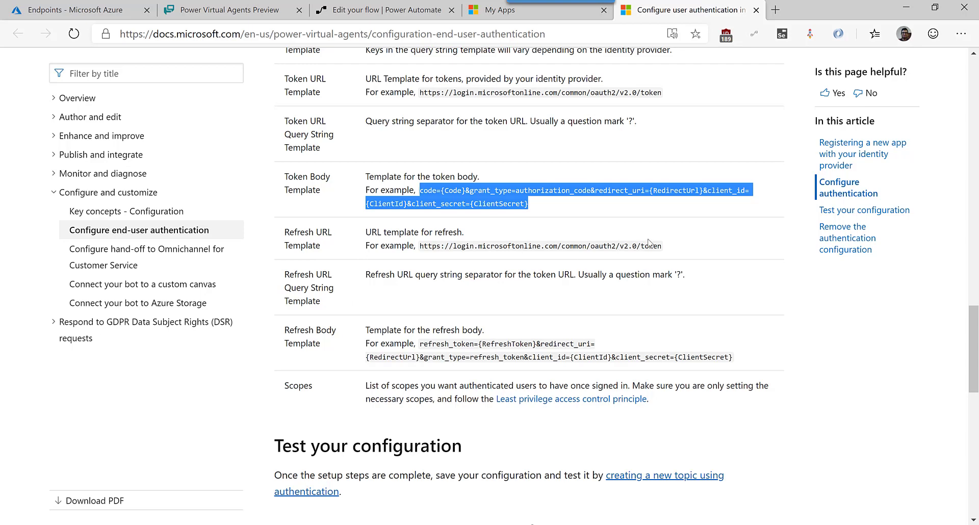
left_click_drag(663, 246, 590, 246)
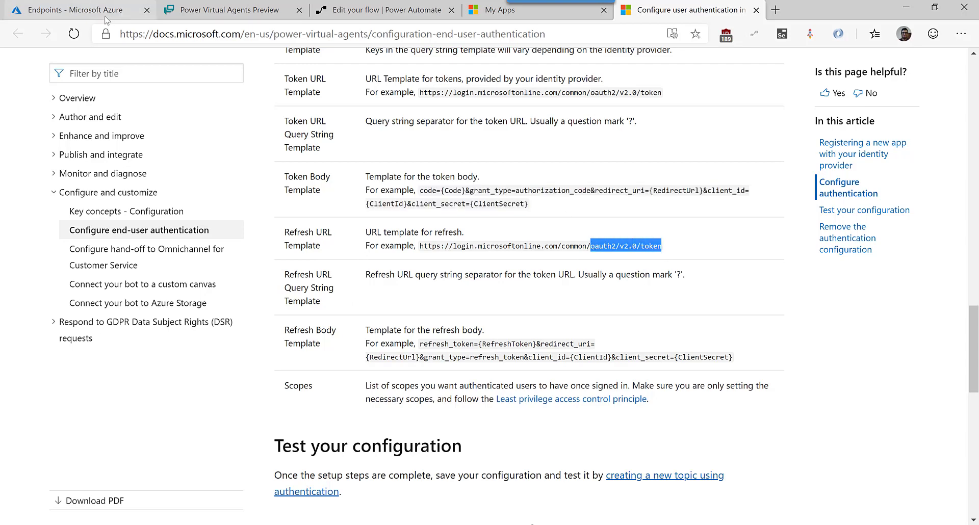
left_click(219, 9)
scroll(628, 116, "up", 1)
left_click(606, 184)
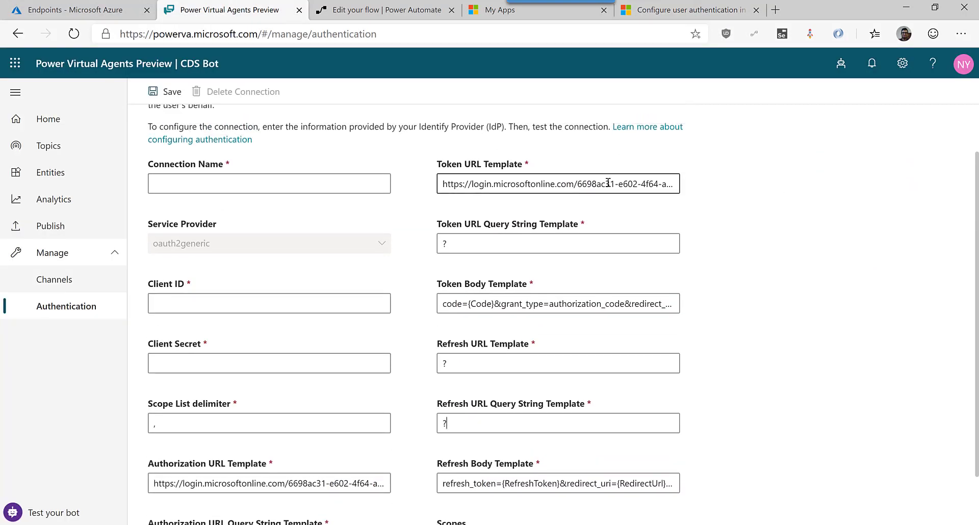
Copy the Token URL Template's v2.0 token endpoint over the ? in Refresh URL Template.
key("shift+End")
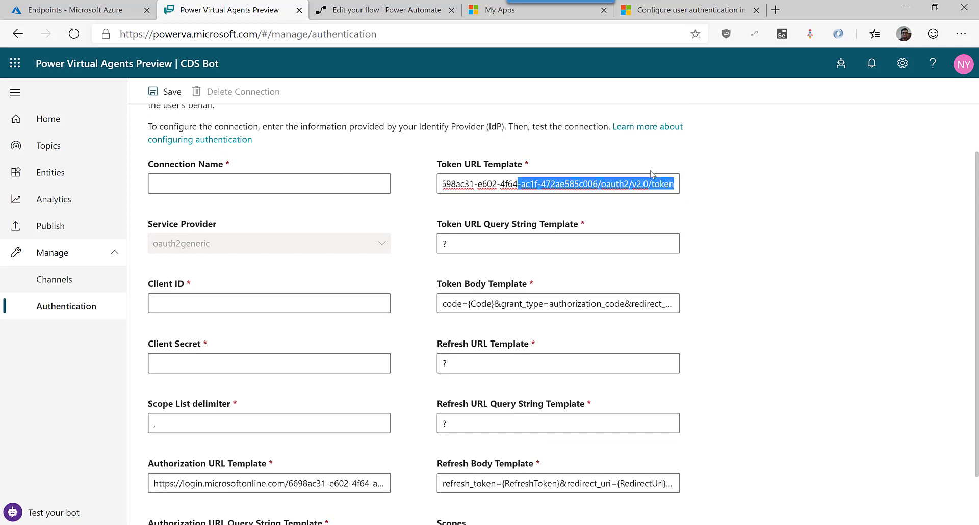
left_click(636, 186)
key("ctrl+a")
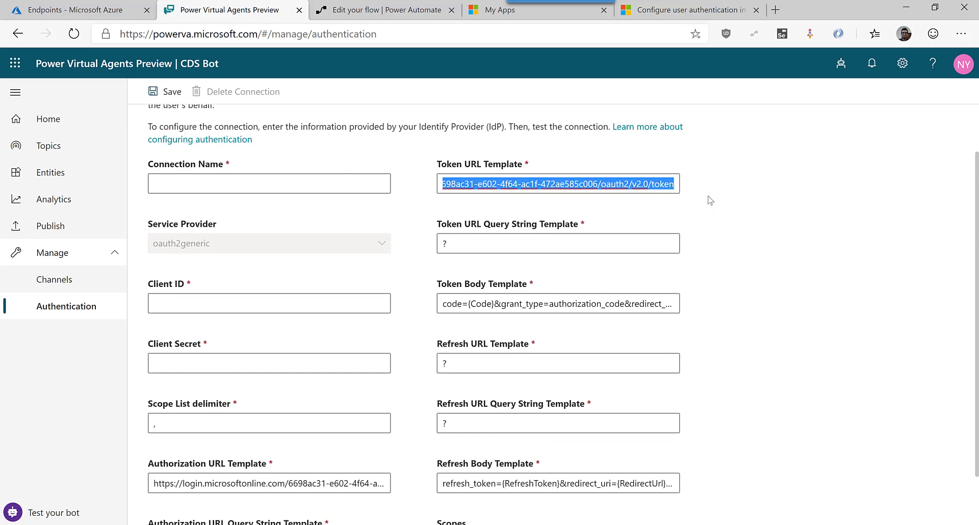
scroll(703, 206, "down", 1)
left_click_drag(453, 301, 429, 308)
key("ctrl+v")
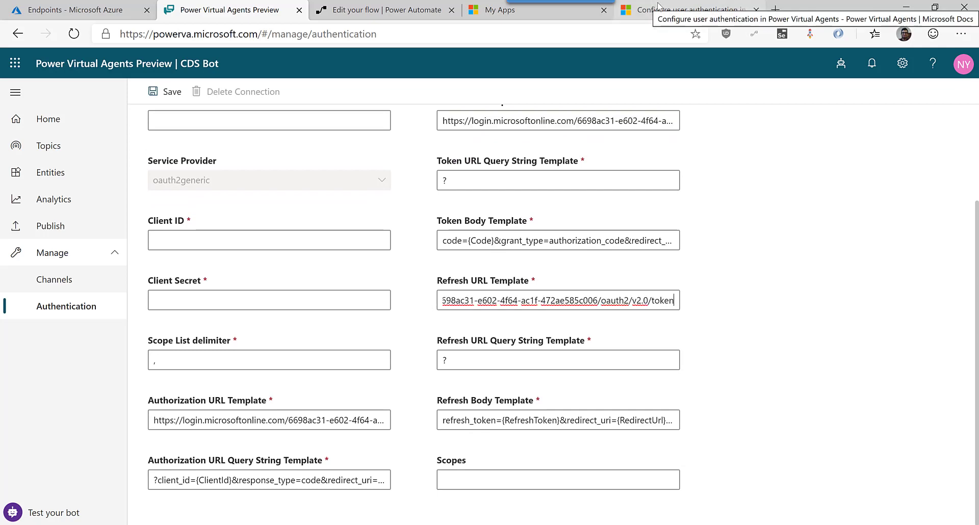
Compare the Token and Refresh URL Template values against the docs.
left_click(658, 8)
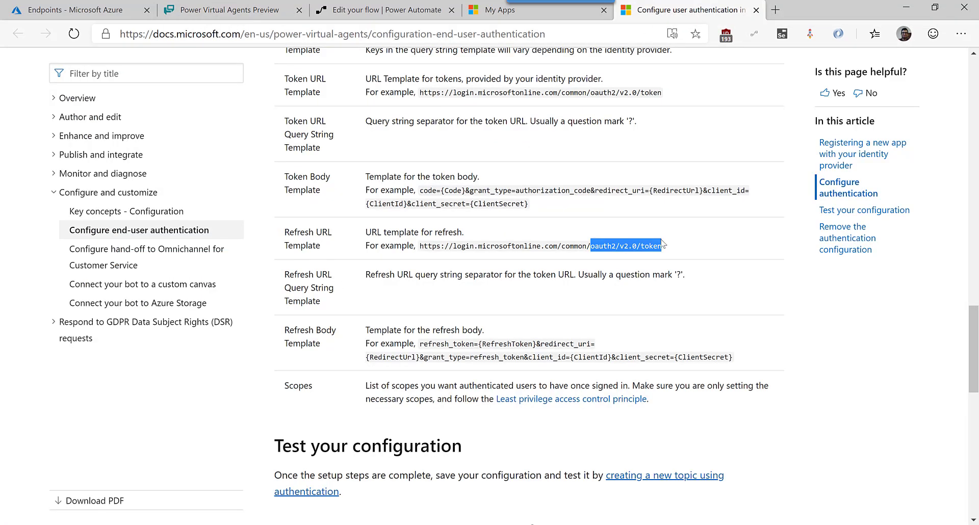
scroll(655, 244, "up", 1)
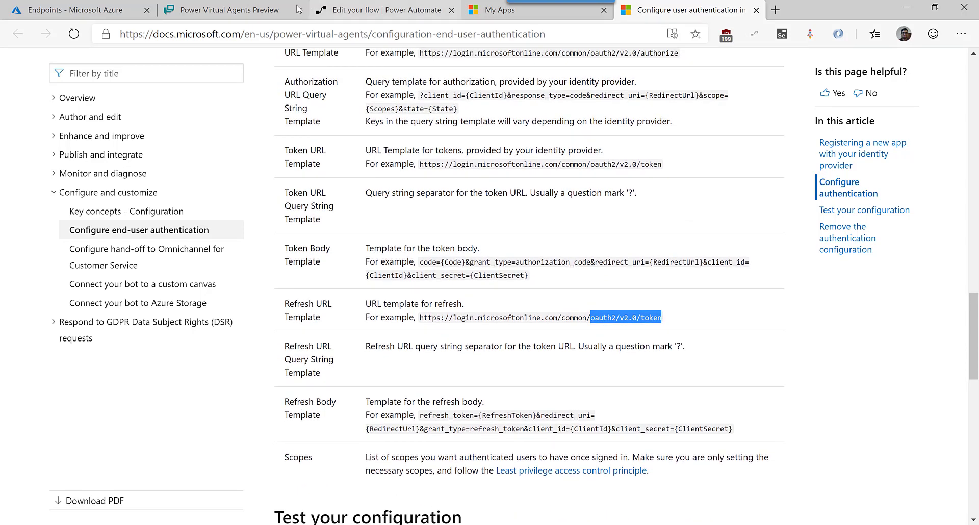
left_click(230, 10)
left_click(565, 123)
scroll(510, 204, "up", 3)
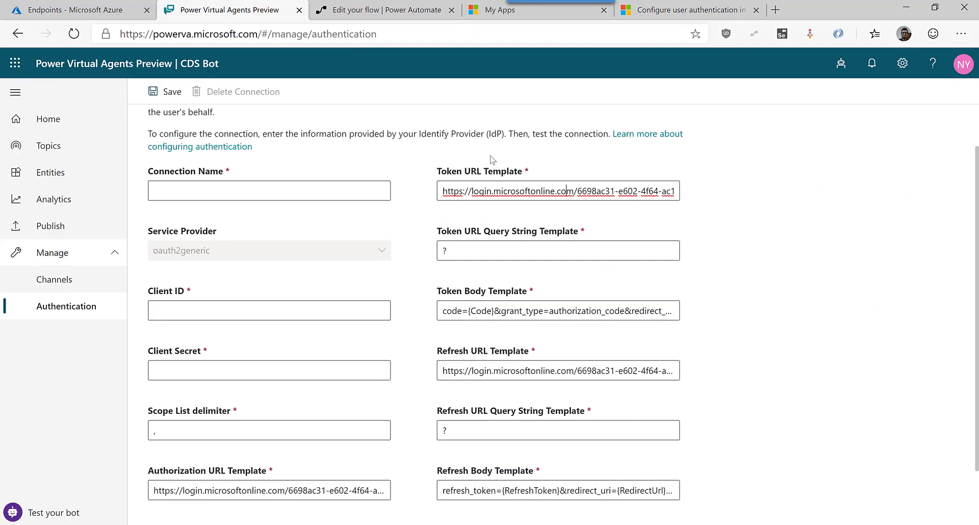
scroll(525, 238, "down", 2)
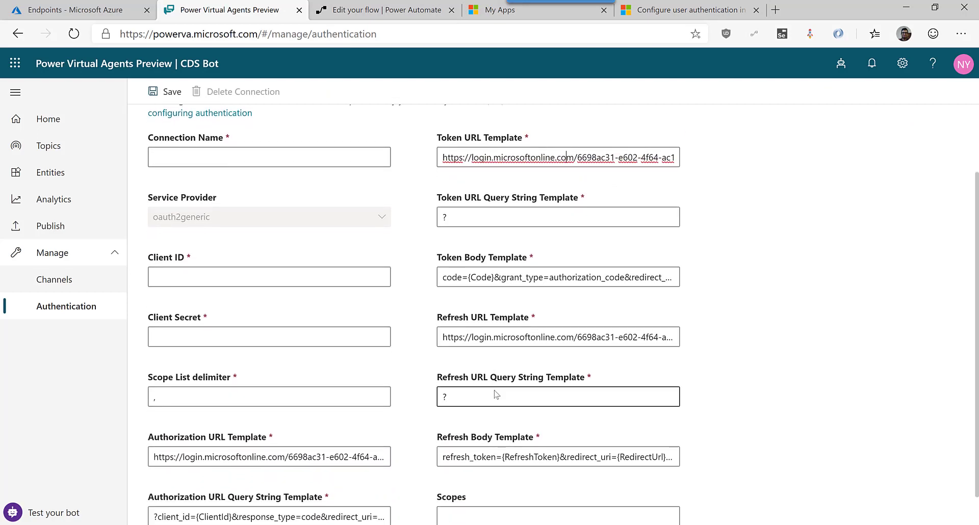
left_click(528, 301)
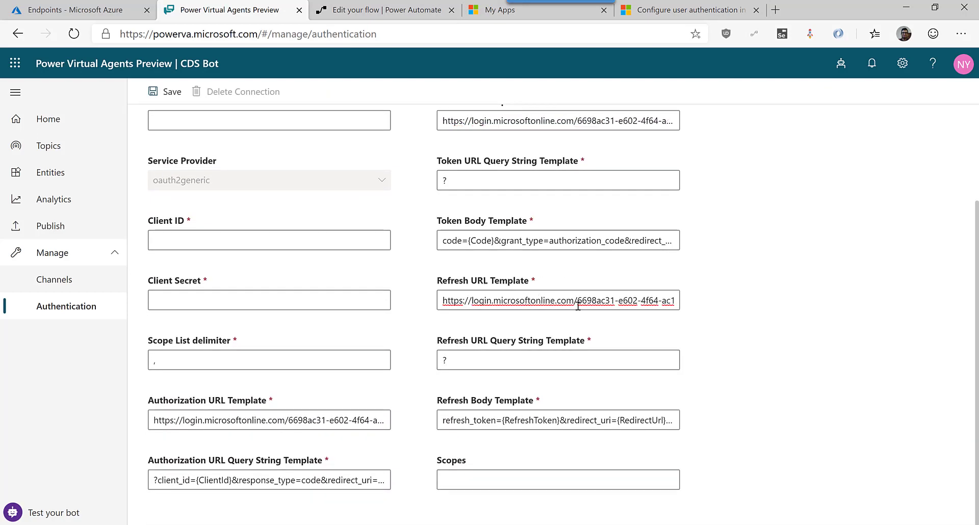
left_click(88, 7)
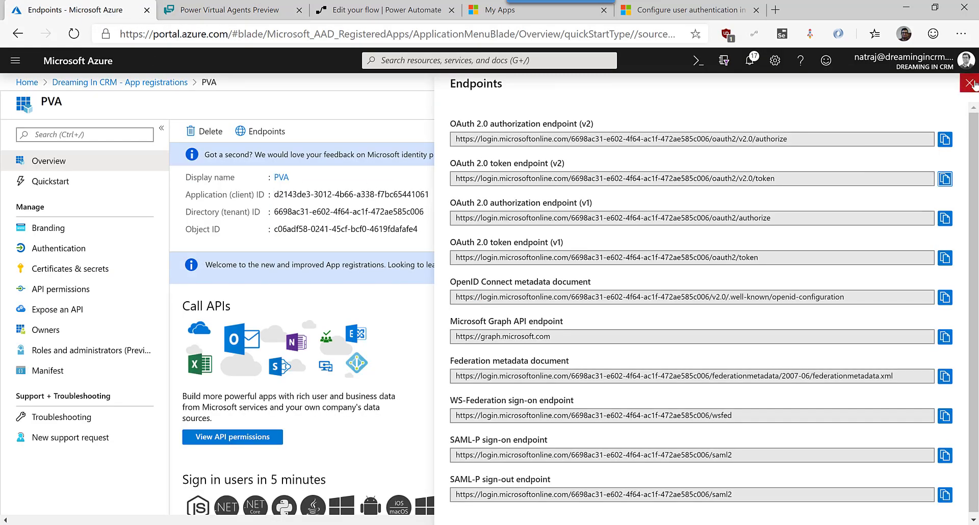
Copy the Azure app's Application (client) ID into the bot's Client ID field.
left_click(970, 82)
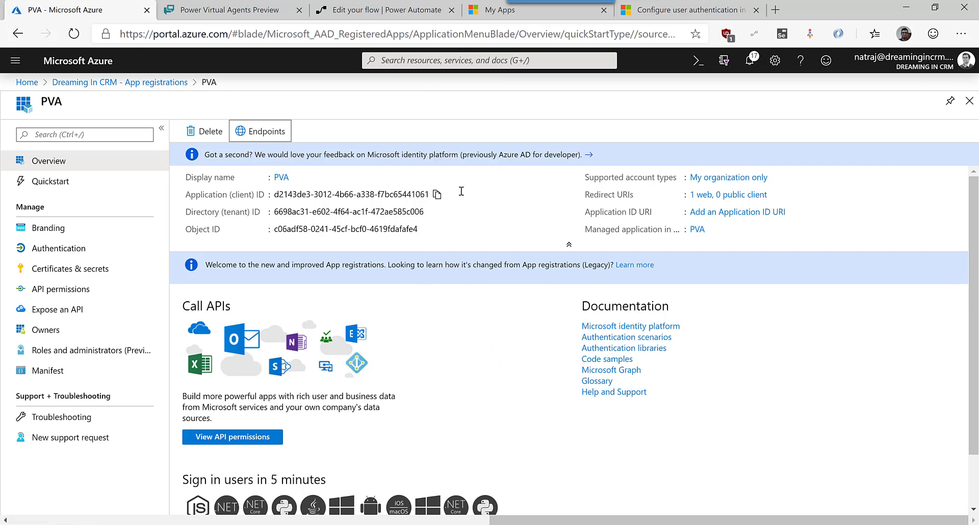
left_click(437, 194)
left_click(244, 10)
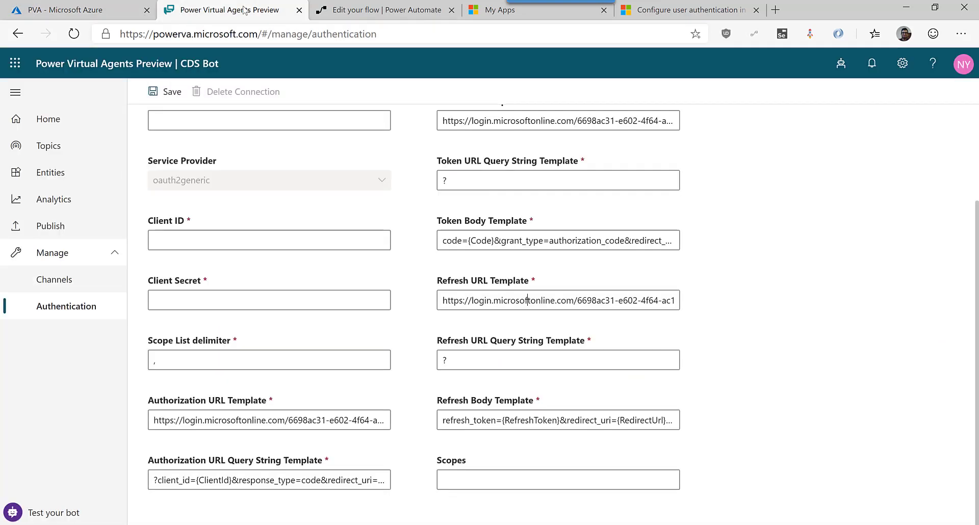
left_click(217, 247)
key("ctrl+v")
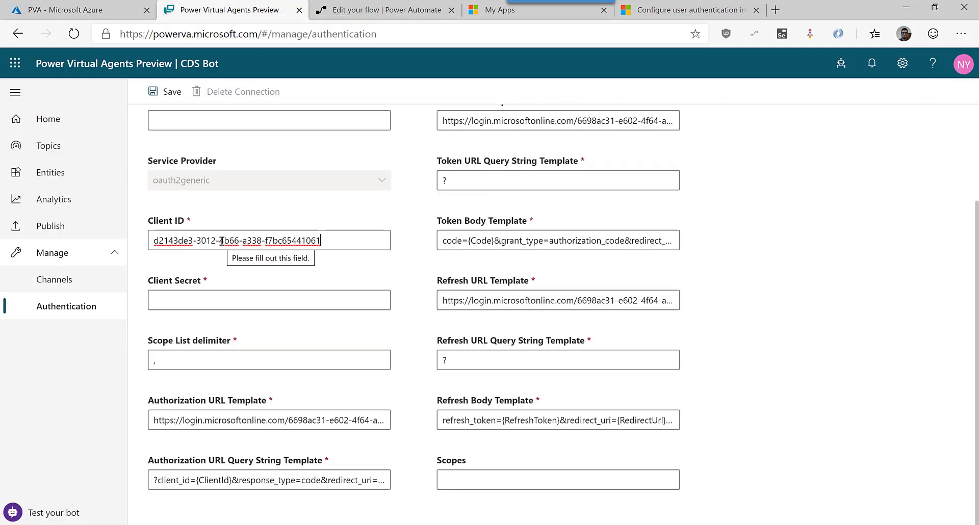
left_click(79, 5)
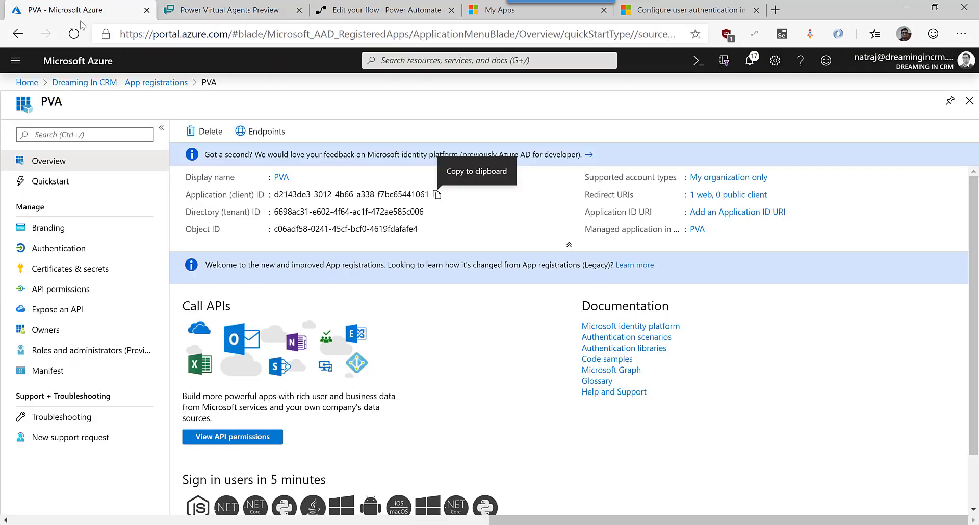
left_click(40, 272)
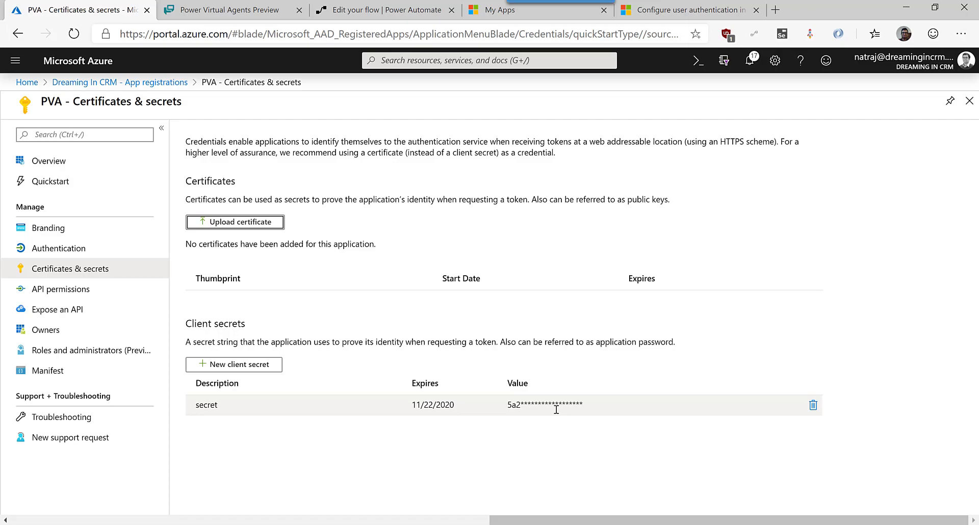
Copy the saved Client Secret from the Microsoft Graph v1.0 collection's new access token settings in Postman.
key("alt+Tab")
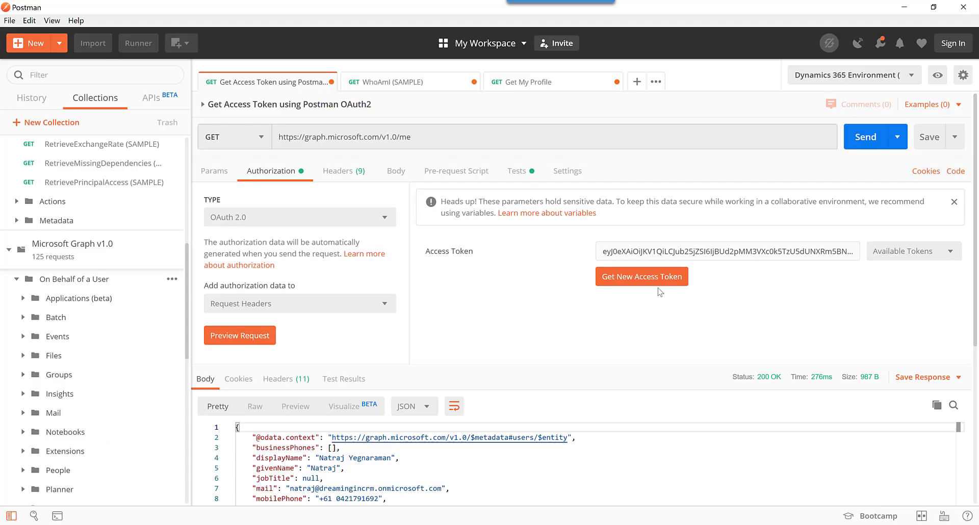
left_click(173, 259)
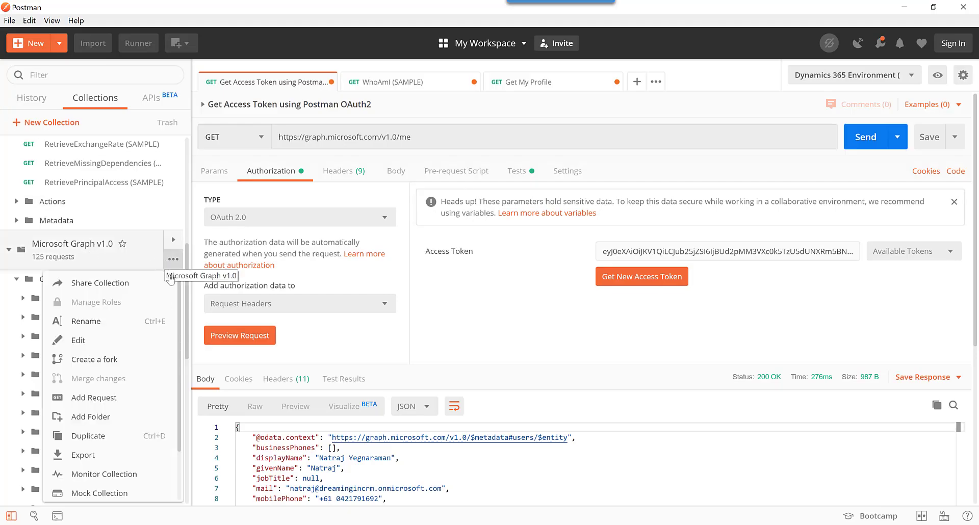
left_click(116, 339)
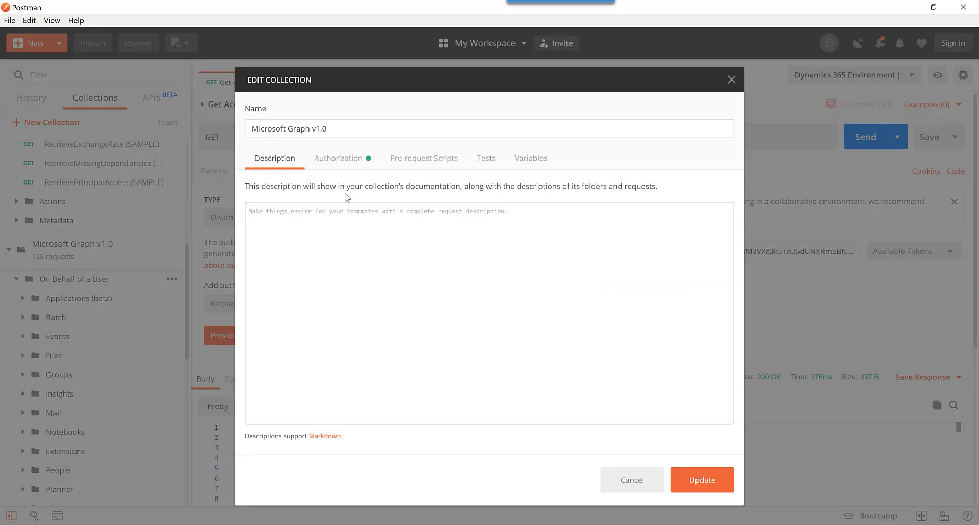
left_click(360, 164)
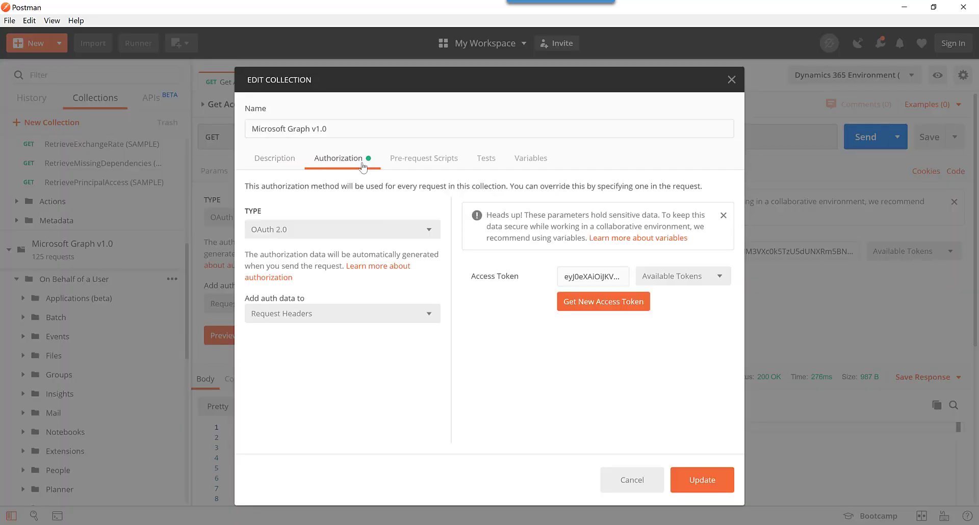
left_click(628, 301)
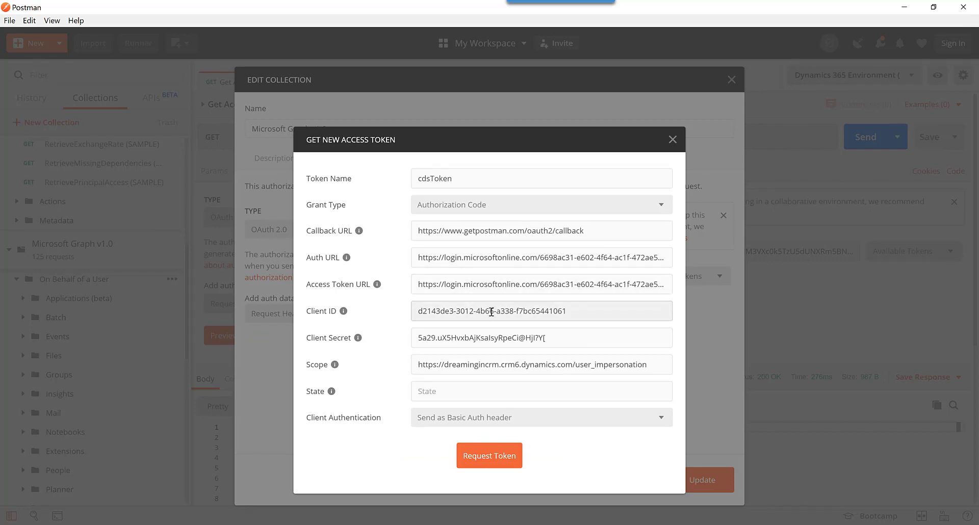
triple_click(620, 337)
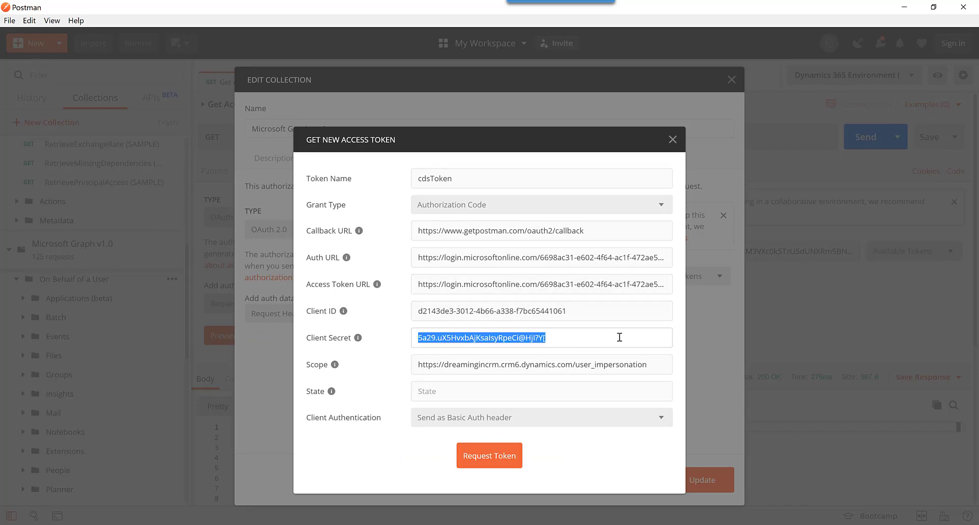
left_click(904, 7)
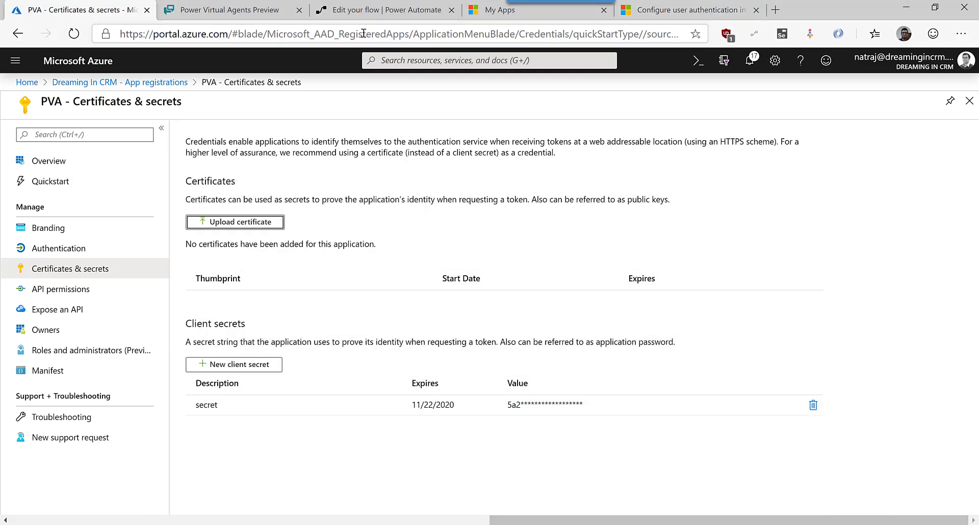
Paste the copied client secret into the bot's Client Secret field.
left_click(224, 12)
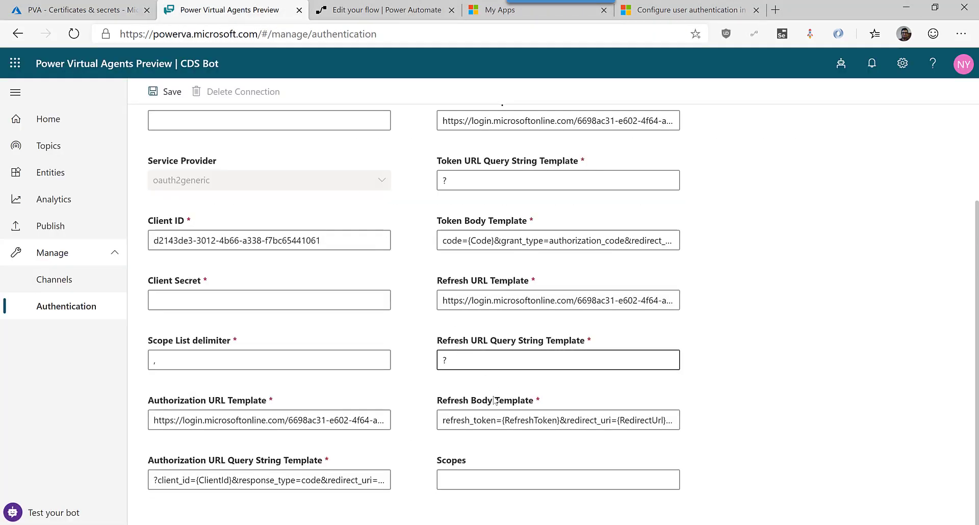
left_click(233, 300)
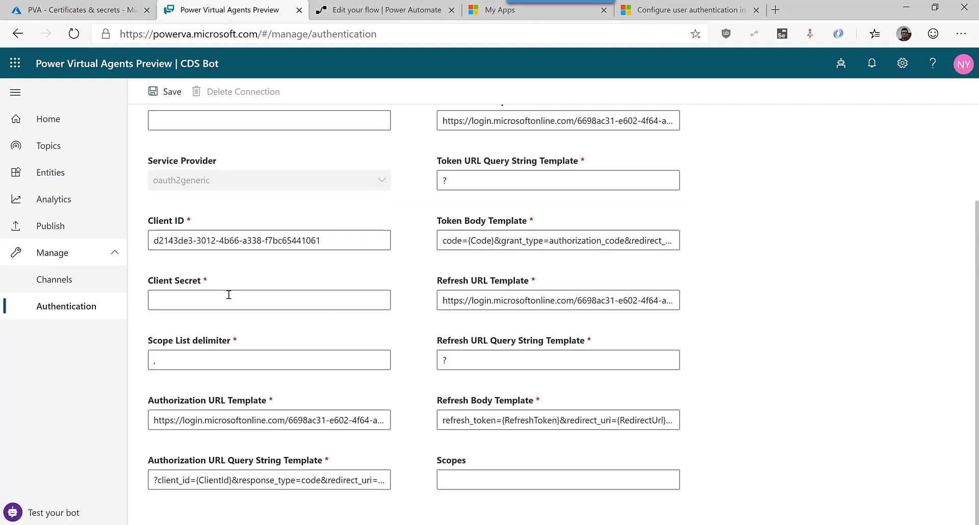
key("ctrl+v")
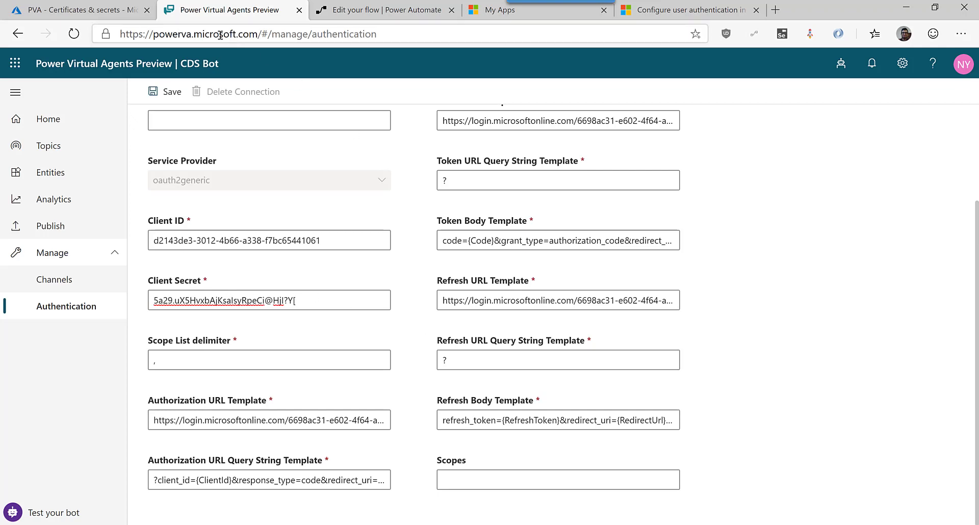
Fill Scopes with the user_impersonation URL, replacing admin.services.crm with dreamingincrm.crm6.
left_click(104, 7)
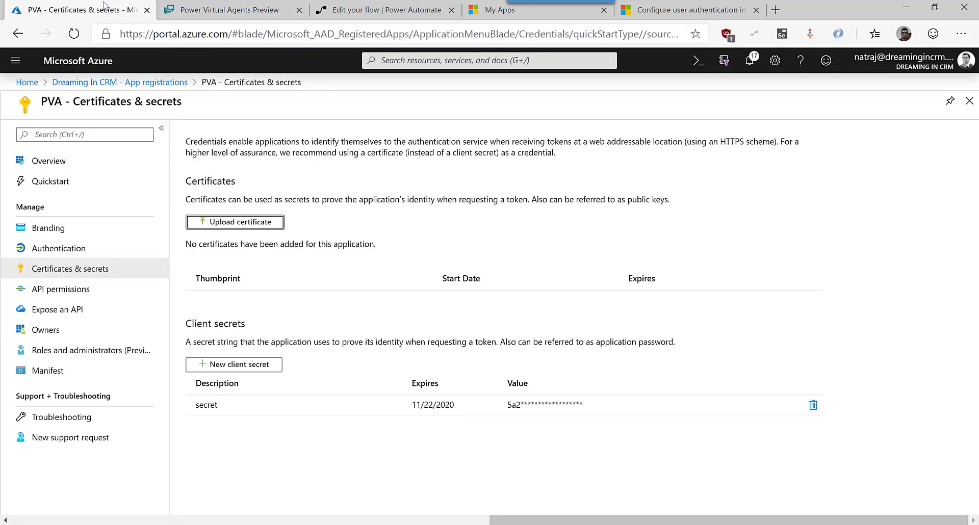
left_click(55, 291)
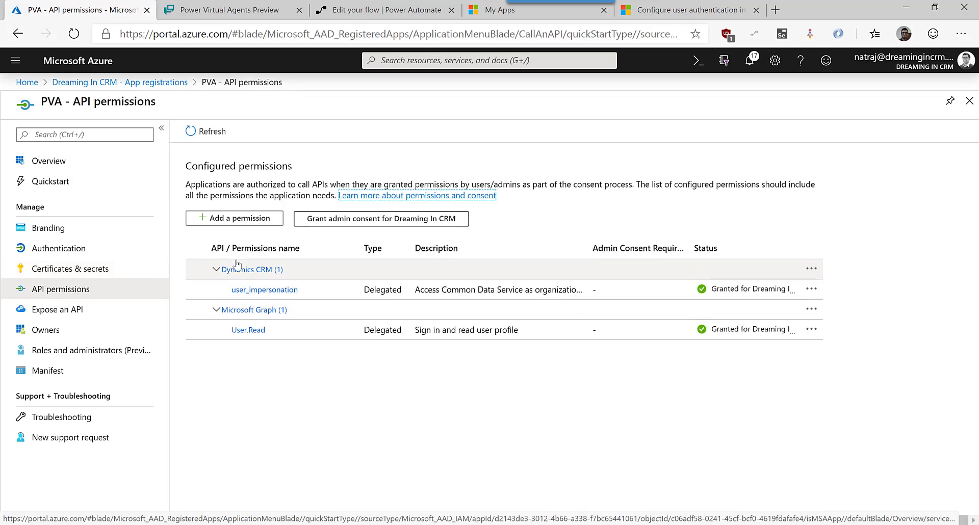
left_click(286, 295)
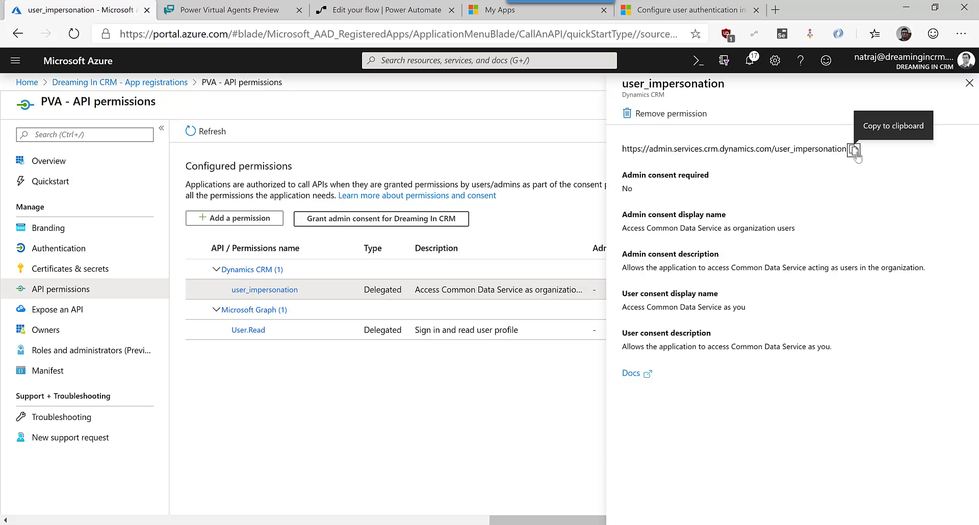
left_click(855, 151)
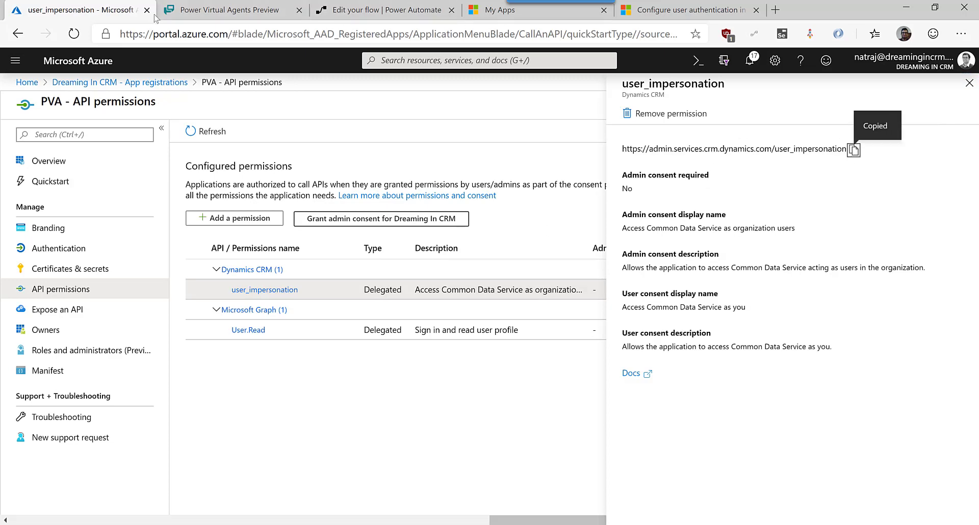
left_click(204, 10)
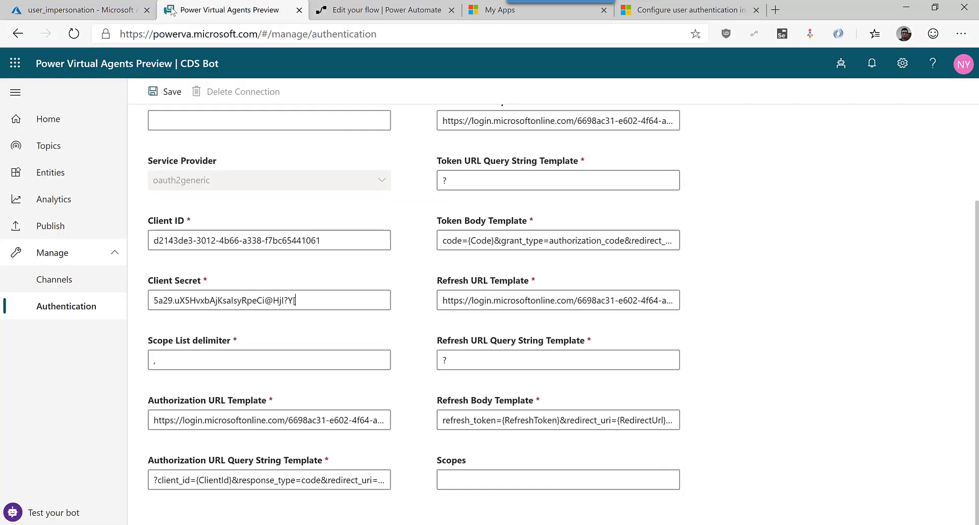
left_click(487, 477)
key("ctrl+v")
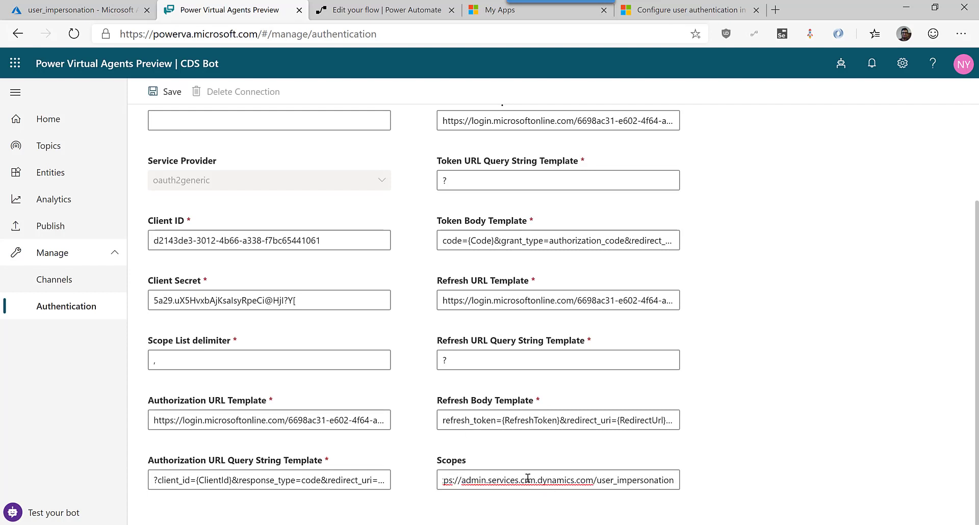
left_click_drag(535, 480, 463, 480)
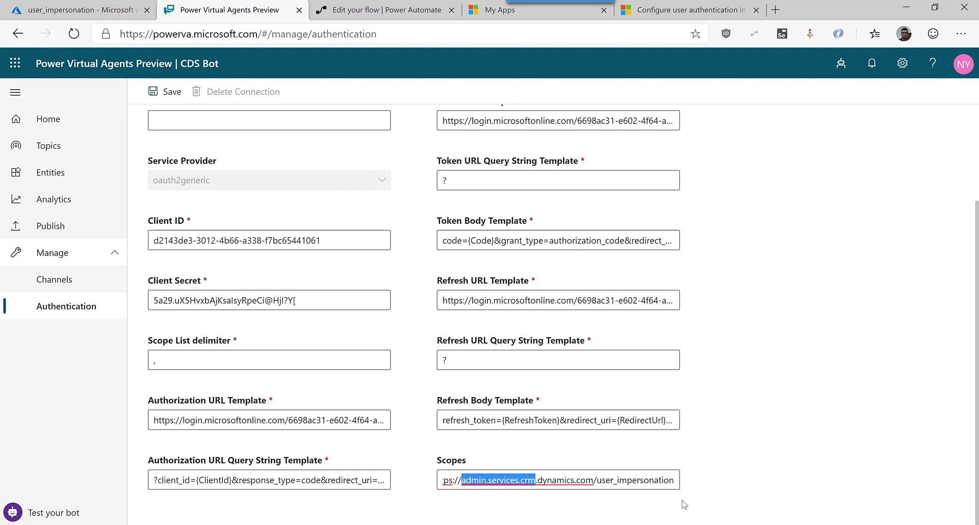
type("dreaming")
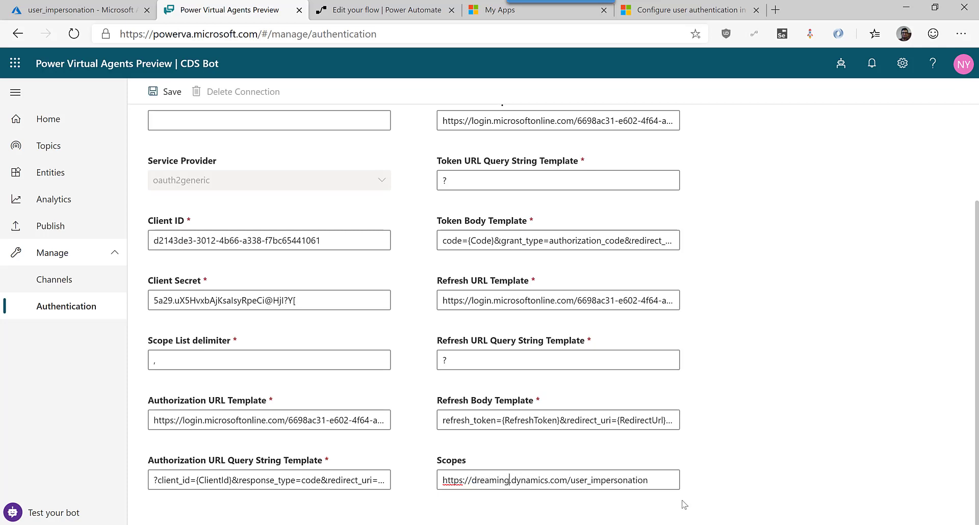
type("incrm.crm")
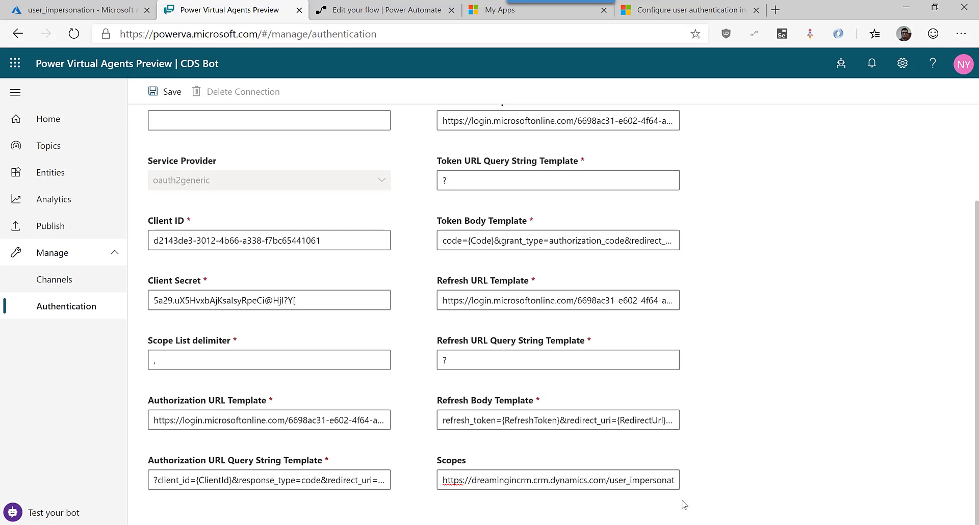
type("6")
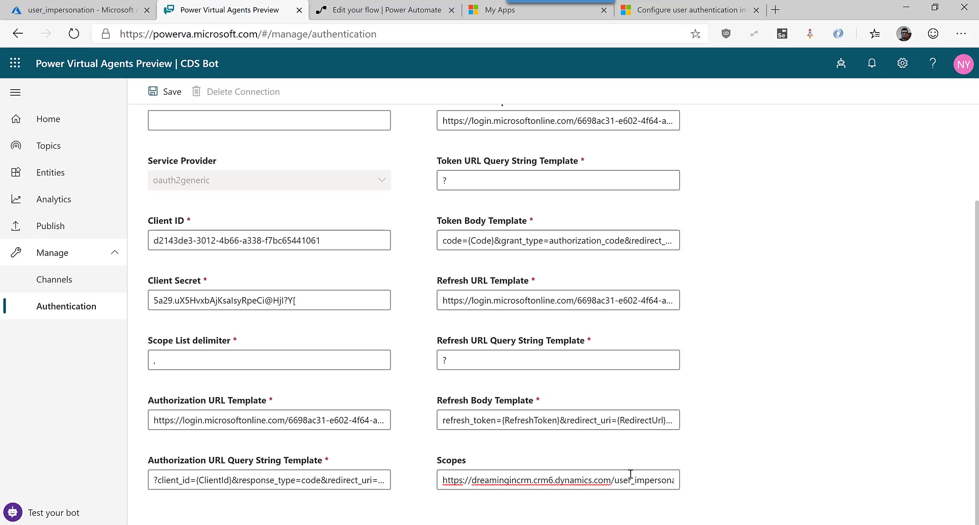
scroll(607, 421, "up", 5)
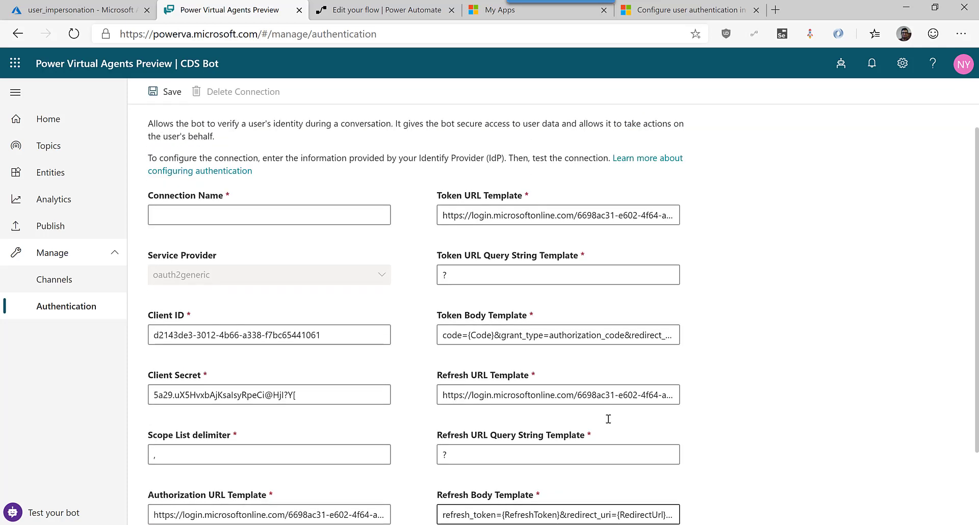
Enter CDS as the Connection Name and save the authentication settings.
left_click(368, 248)
type("CD")
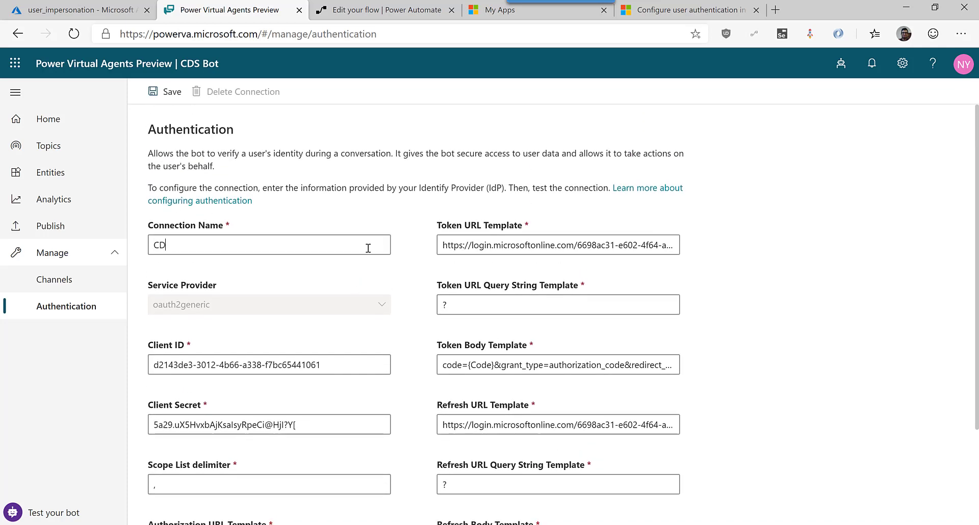
type("S")
scroll(699, 373, "down", 3)
left_click(355, 483)
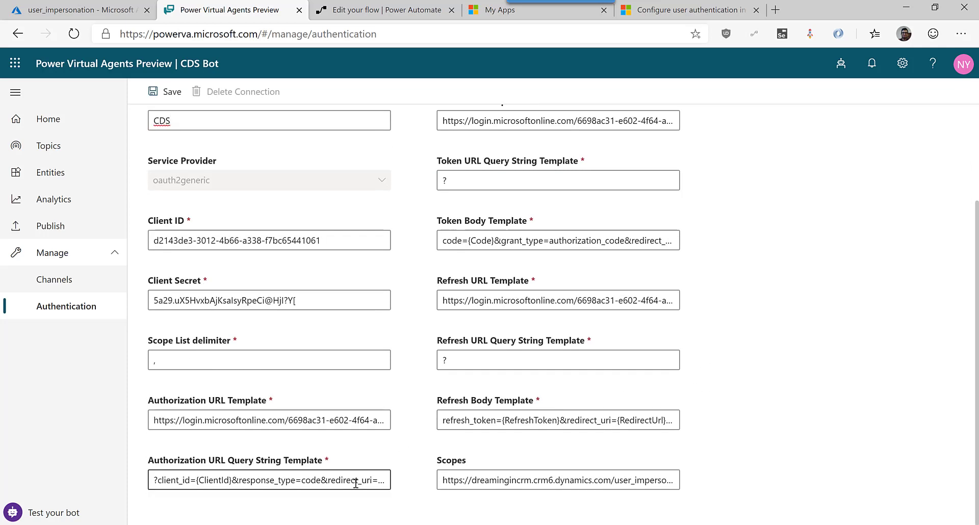
left_click(158, 92)
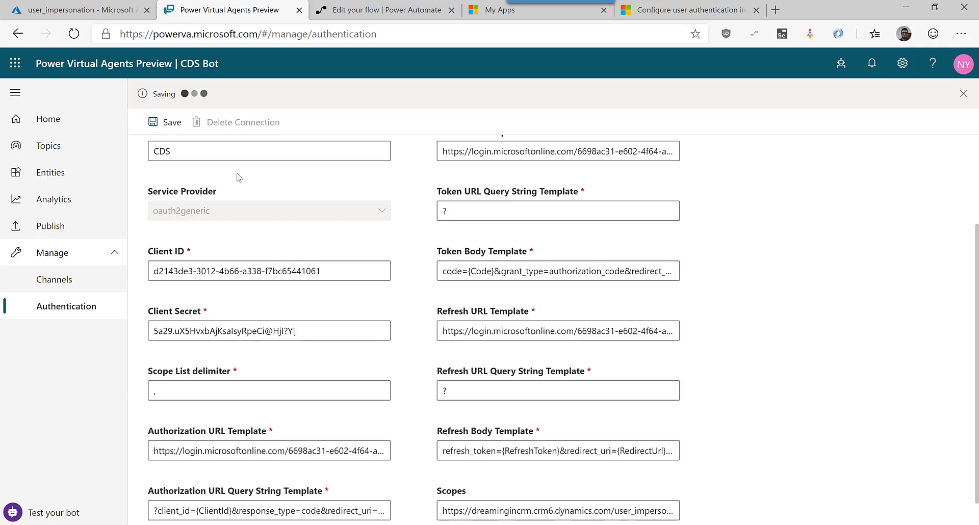
Return to the bot's Topics list once saving finishes.
left_click(826, 524)
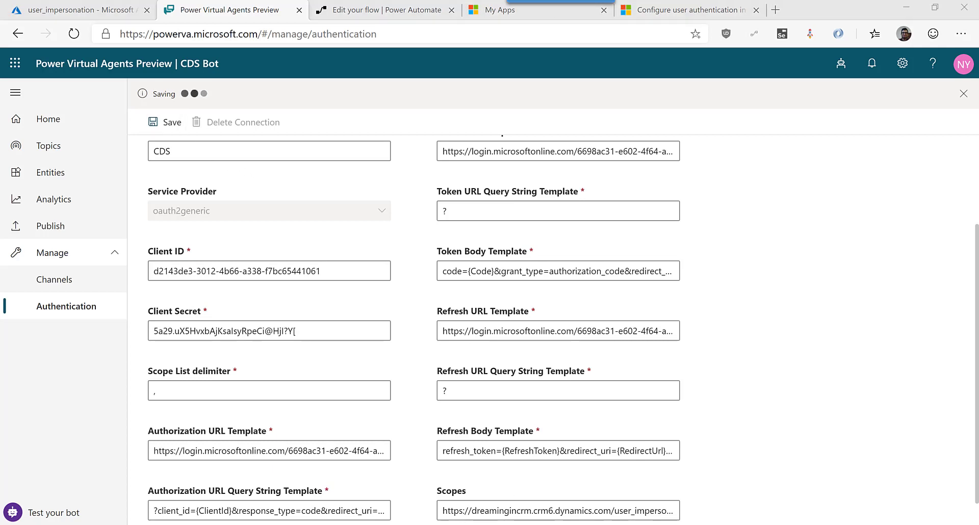
left_click(940, 505)
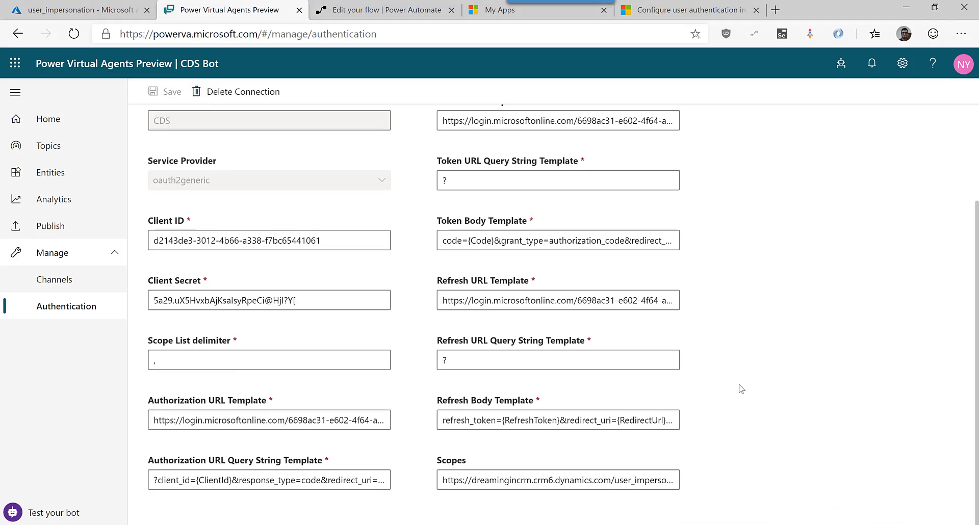
scroll(483, 295, "up", 1)
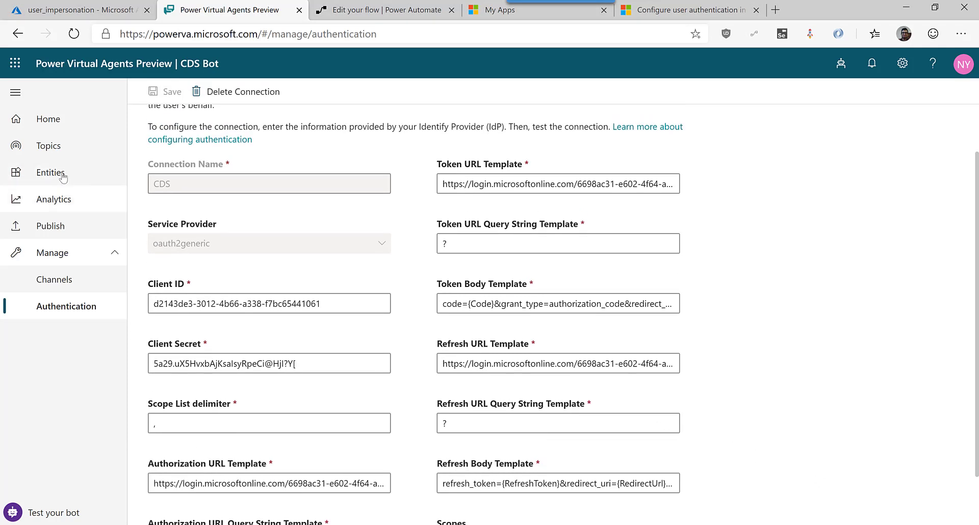
left_click(62, 152)
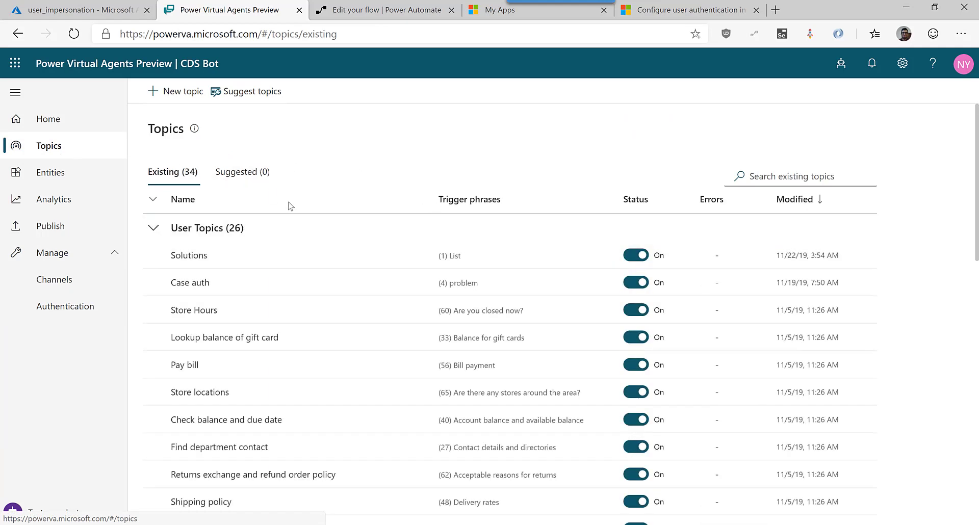
Open the Solutions topic in the authoring canvas.
left_click(187, 256)
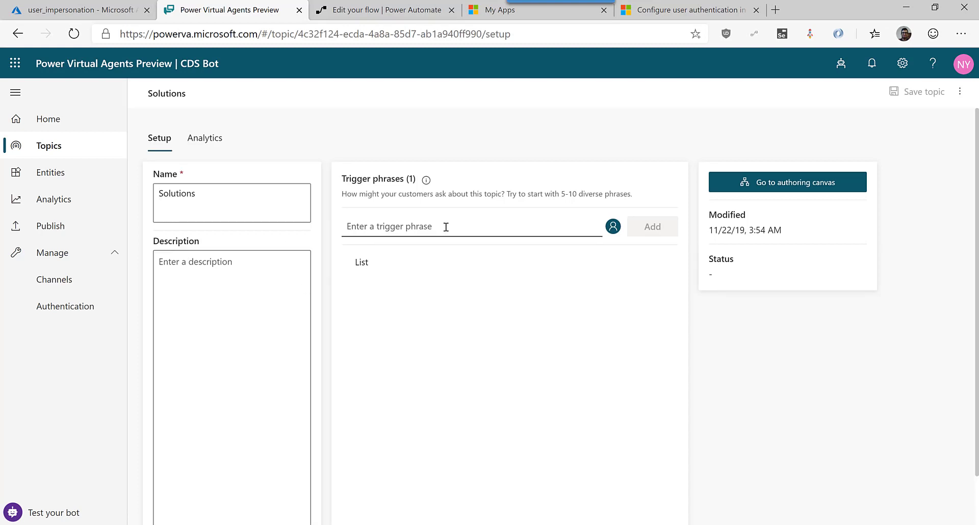
left_click(766, 189)
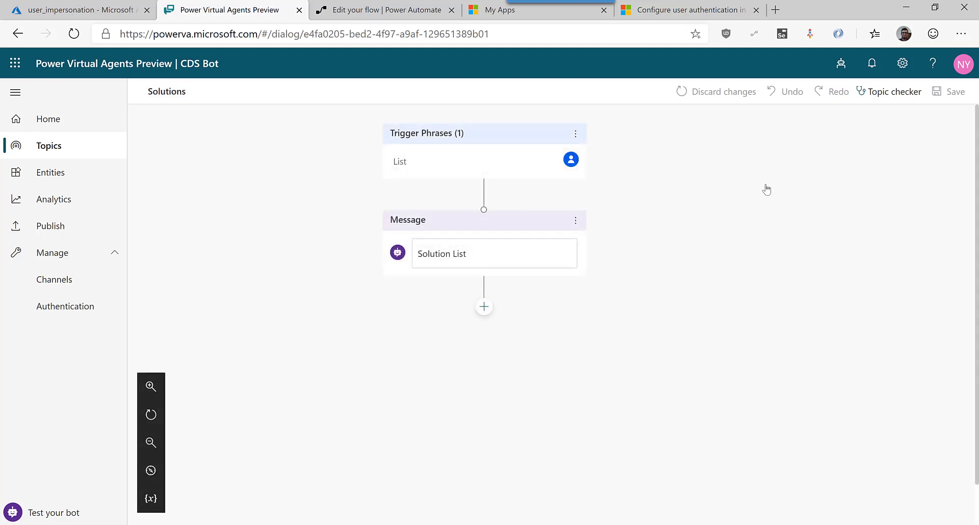
Insert an Authenticate action after the Solution List message.
left_click(484, 307)
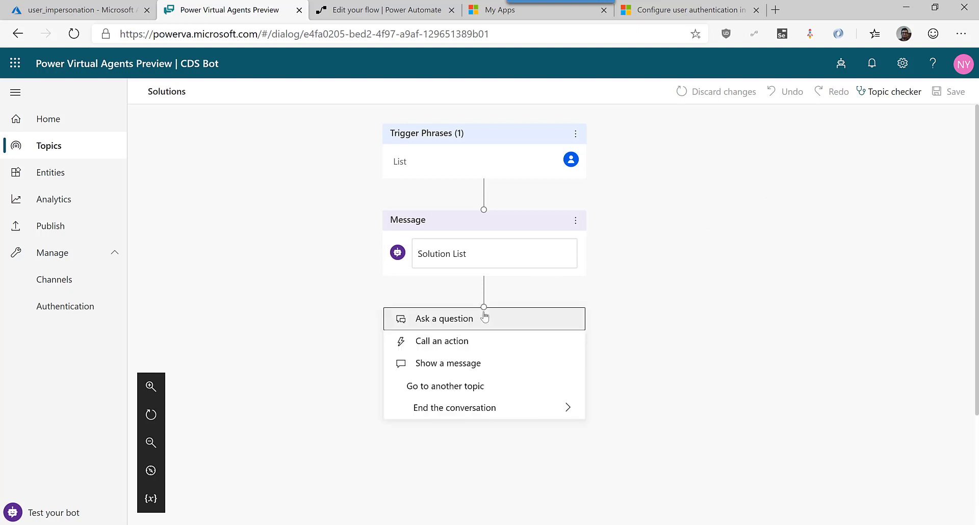
left_click(474, 343)
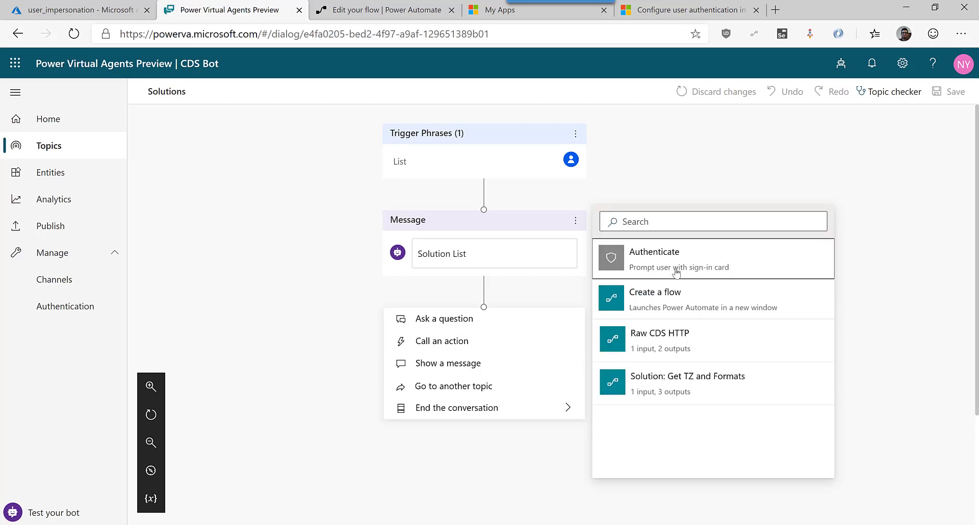
left_click(677, 272)
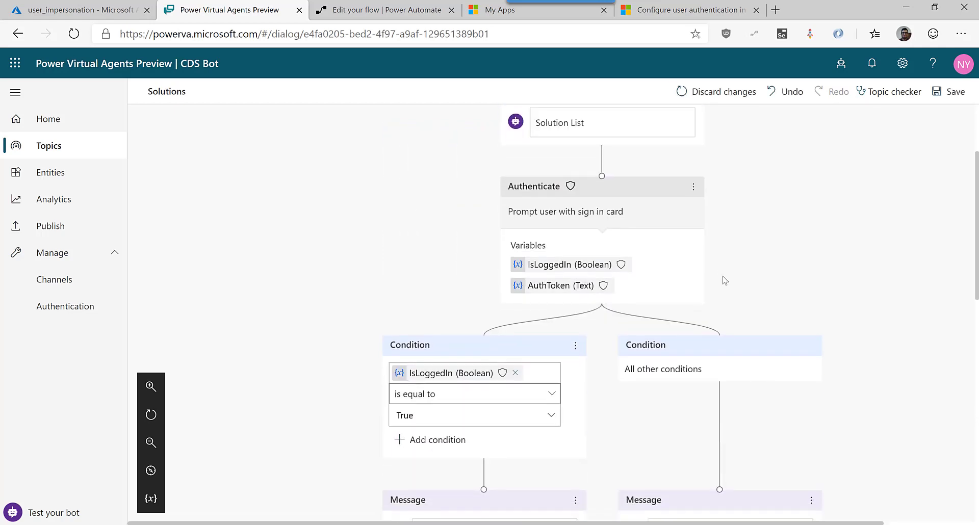
Start a new step below the logged-in confirmation message.
scroll(724, 280, "down", 1)
scroll(473, 406, "down", 1)
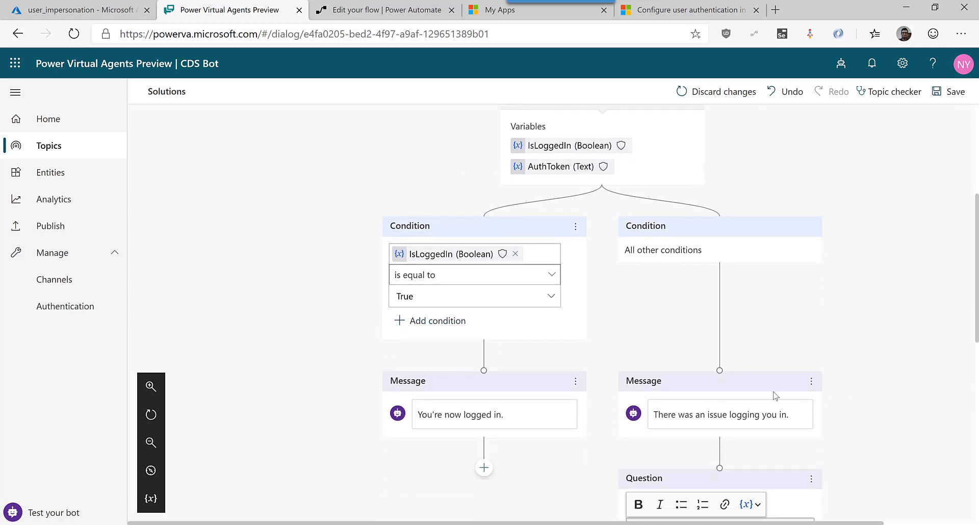
scroll(520, 306, "down", 2)
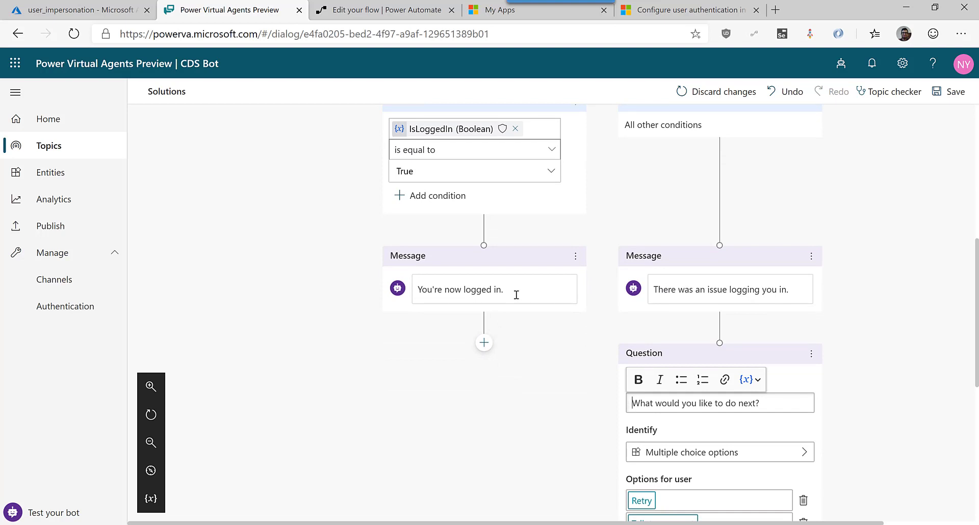
left_click(516, 295)
left_click(484, 343)
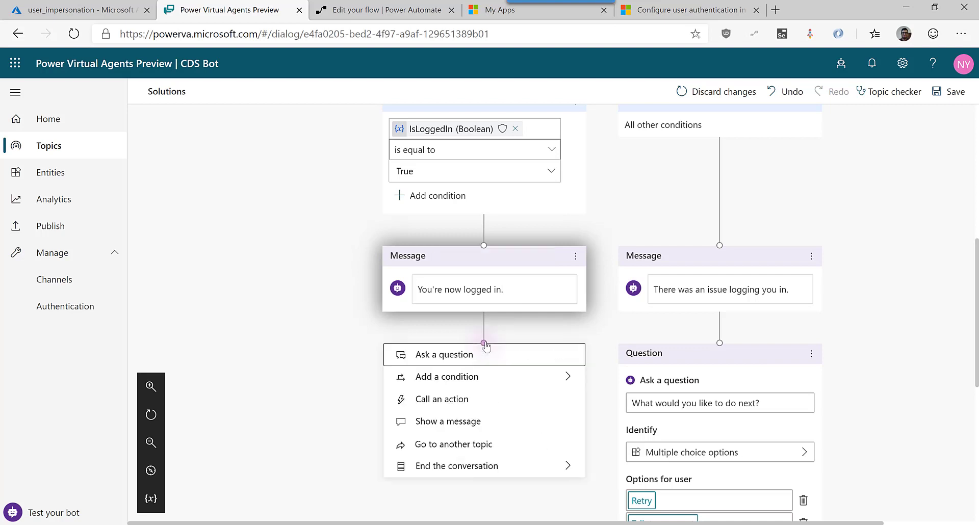
Add a message containing the AuthToken variable below the logged-in message and save.
left_click(466, 422)
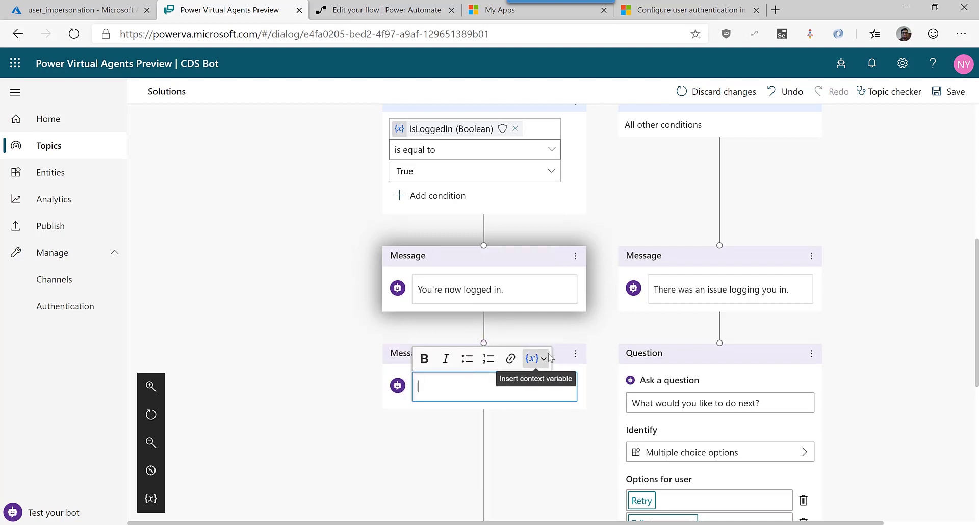
left_click(533, 359)
left_click(554, 381)
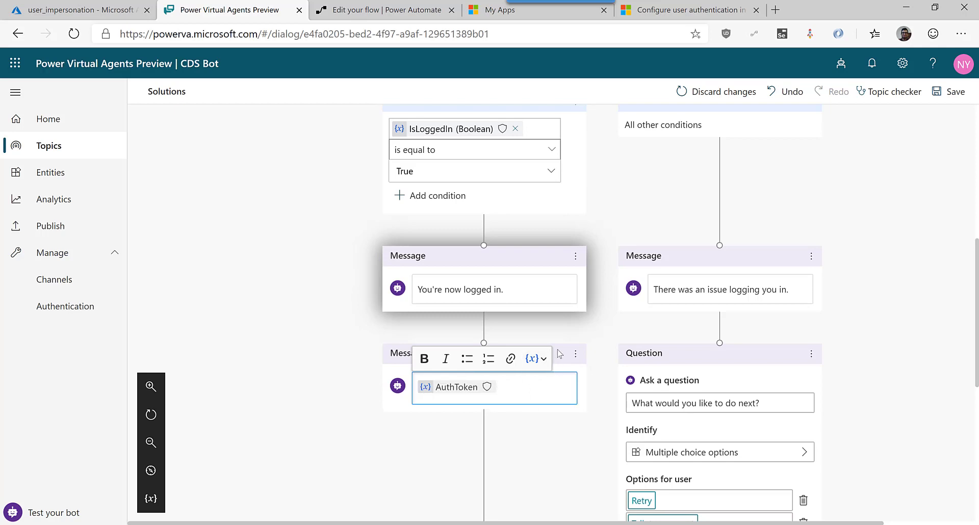
left_click(949, 92)
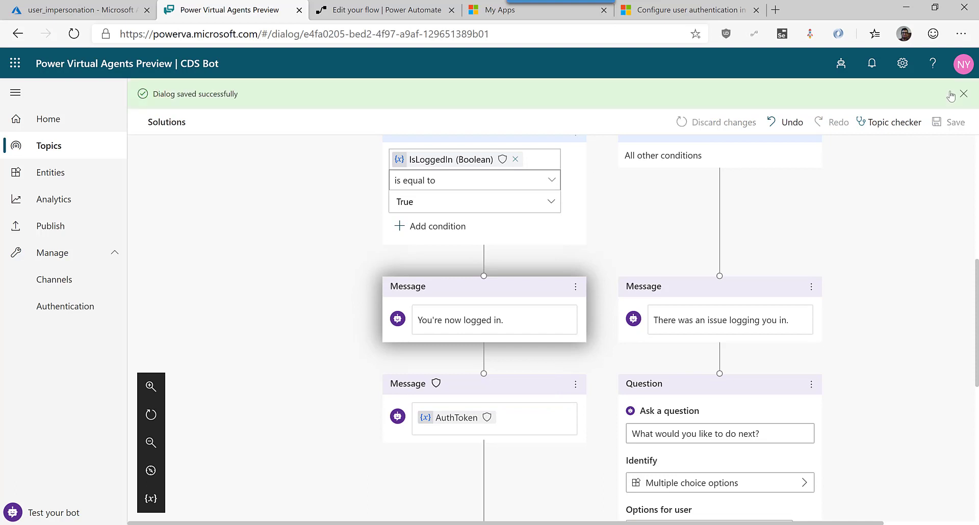
Send 'list' in the test chat to trigger the Solutions topic.
left_click(41, 516)
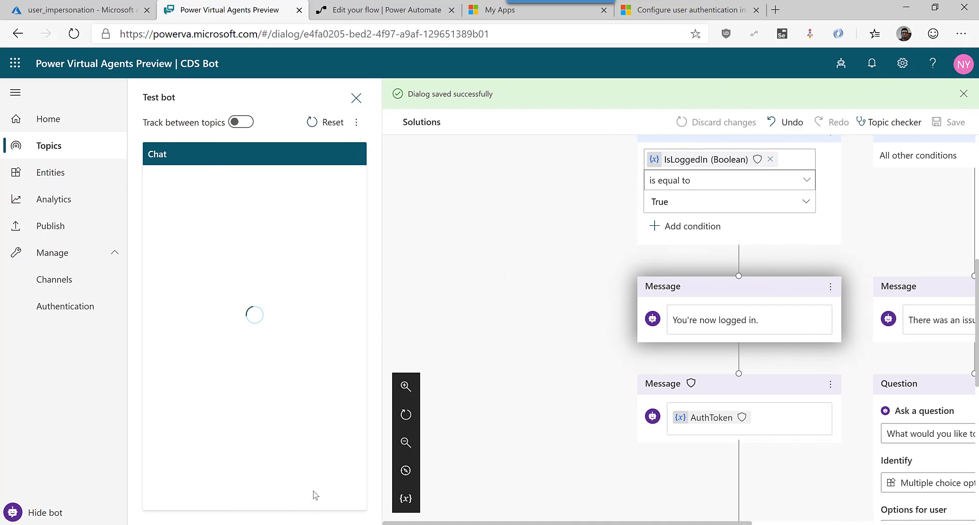
scroll(922, 302, "up", 6)
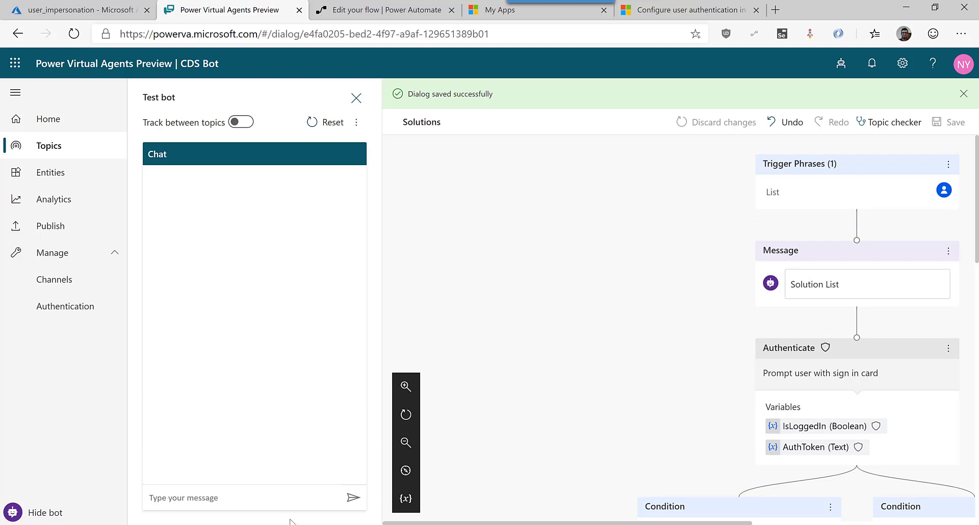
type("list")
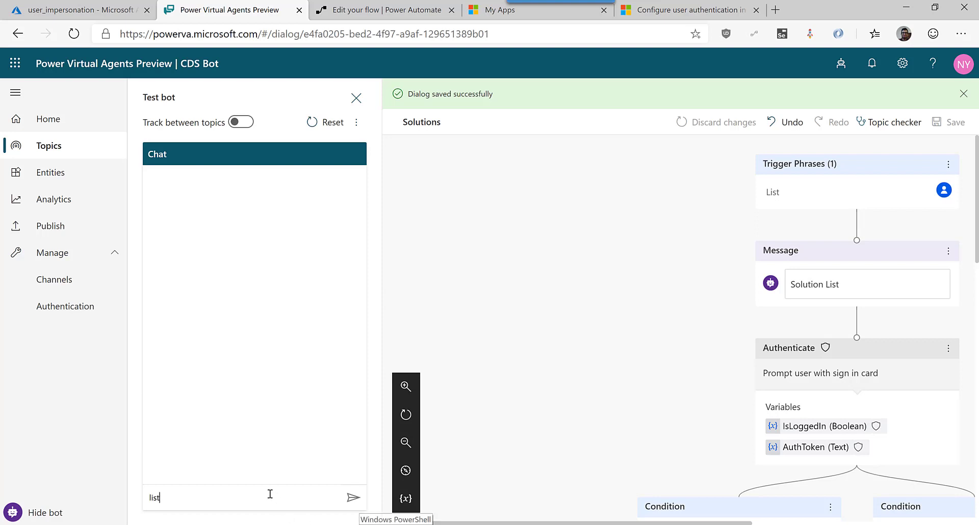
key("Return")
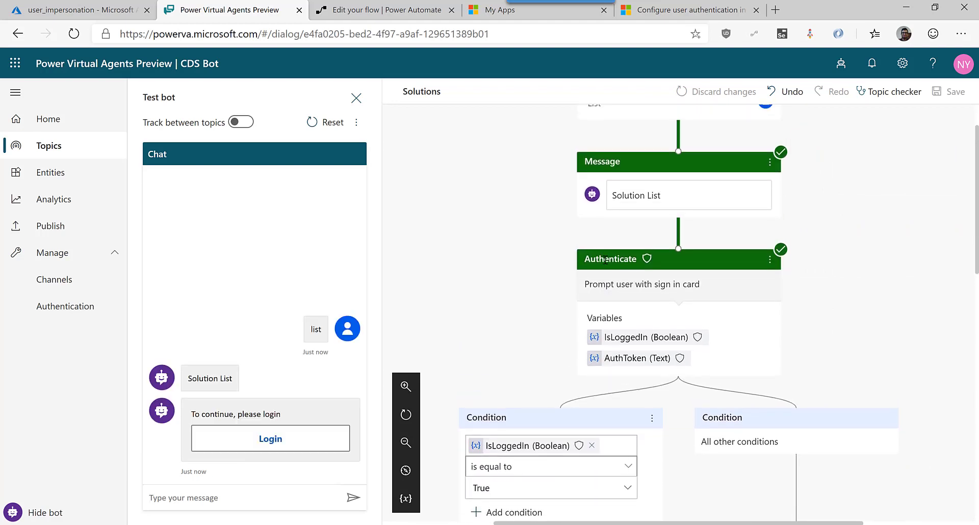
Sign in from the login prompt and take the validation code back to the chat box.
left_click(295, 443)
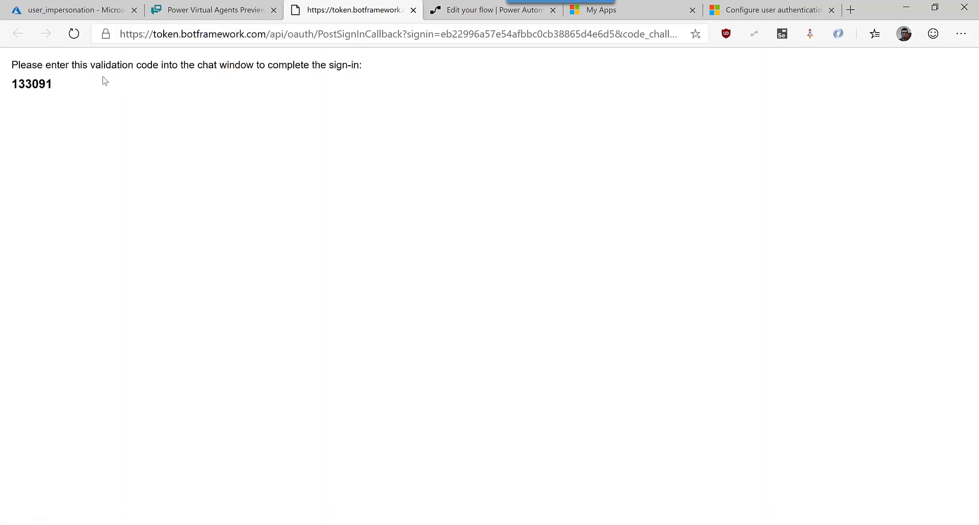
double_click(34, 86)
key("ctrl+c")
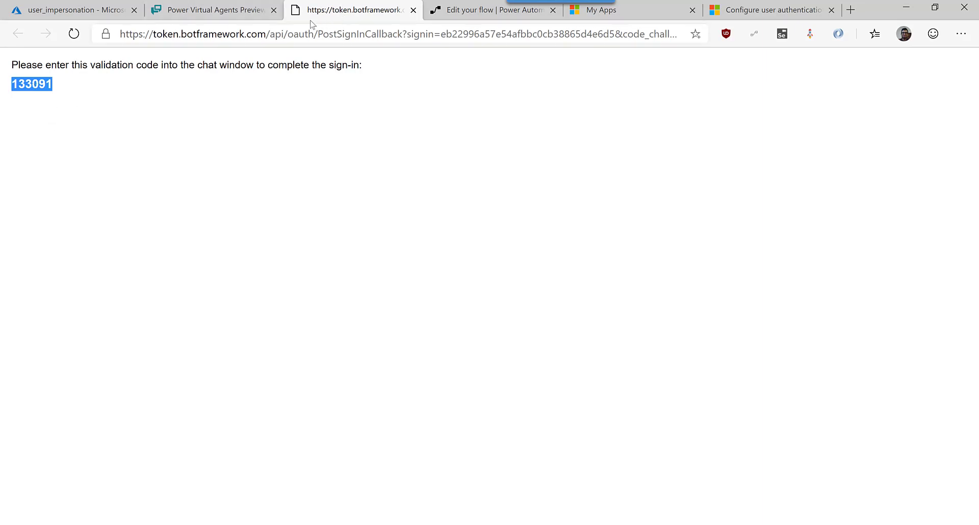
left_click(214, 9)
left_click(259, 494)
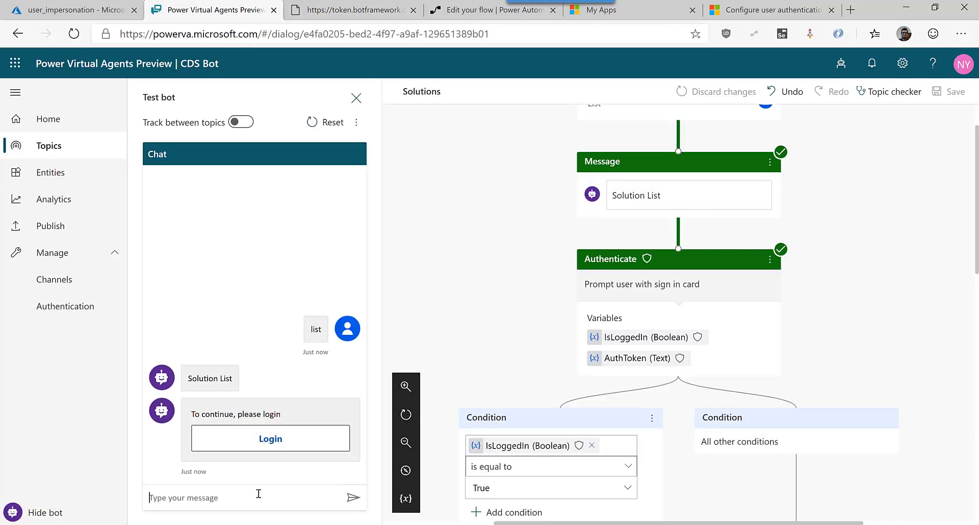
Send the validation code in the test chat and review the AuthToken reply.
key("ctrl+v")
key("Return")
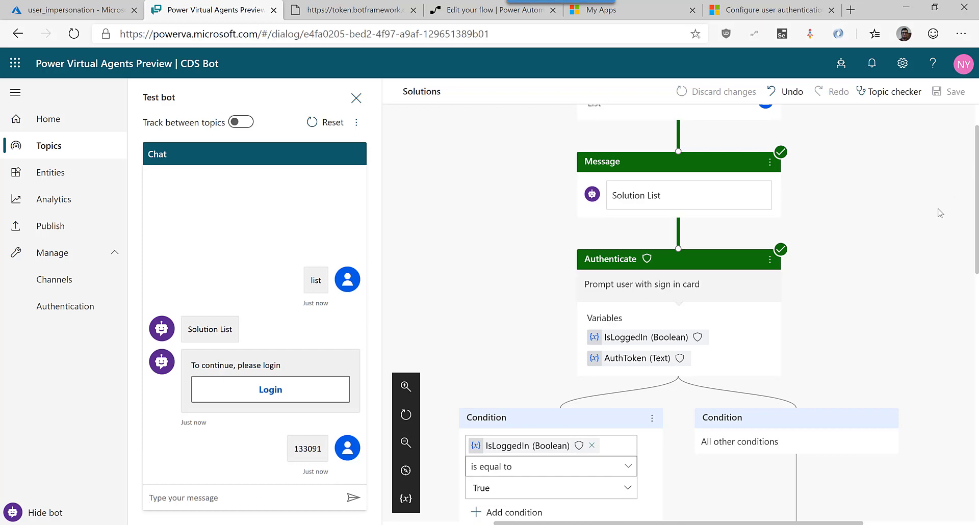
scroll(887, 339, "down", 5)
scroll(884, 346, "down", 2)
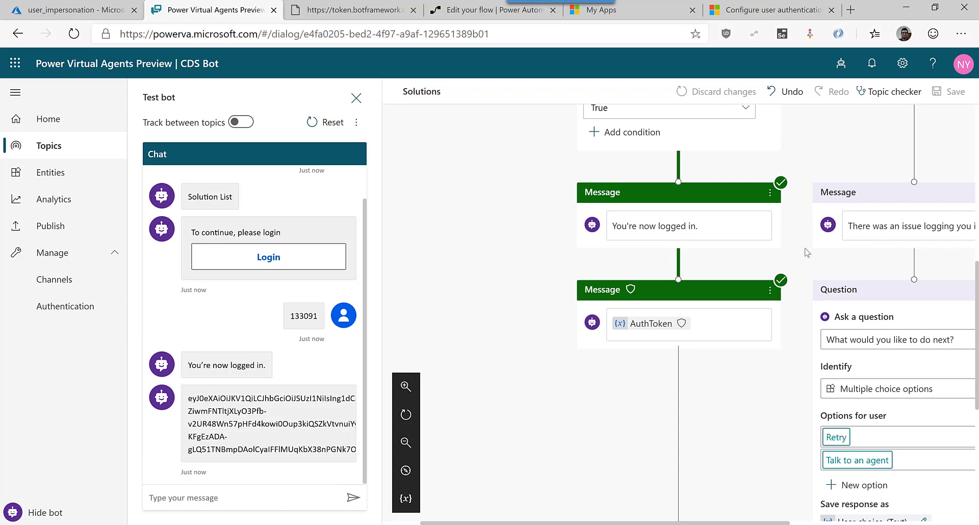
left_click(524, 8)
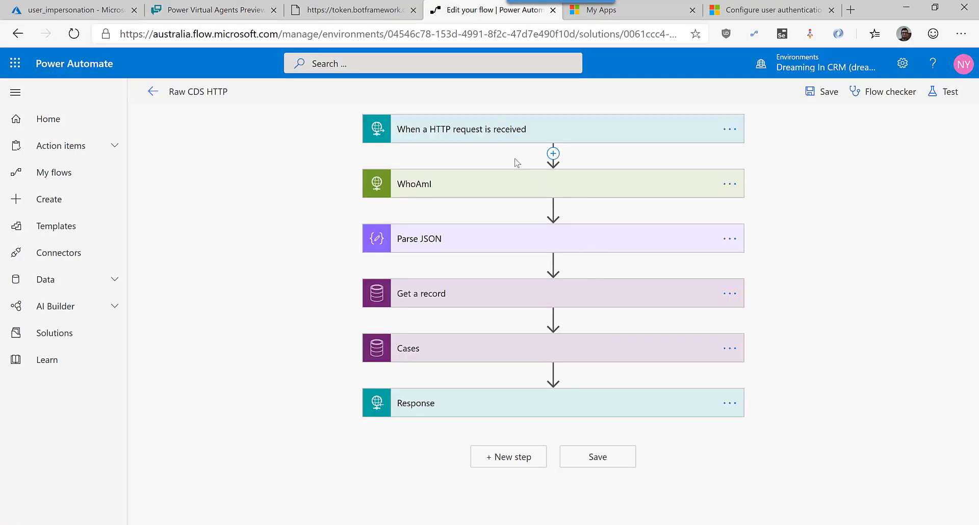
Inspect the HTTP trigger's token schema property, then expand the WhoAmI request step.
left_click(486, 133)
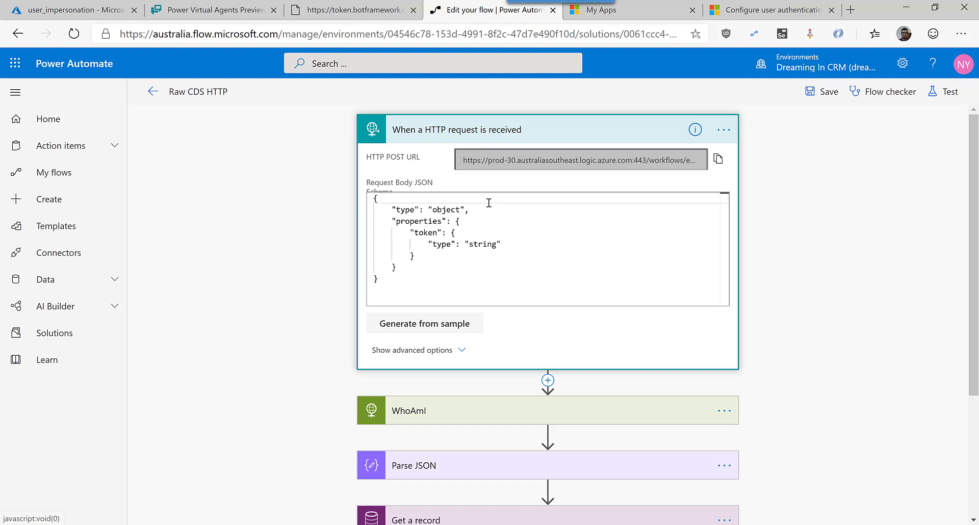
left_click(489, 203)
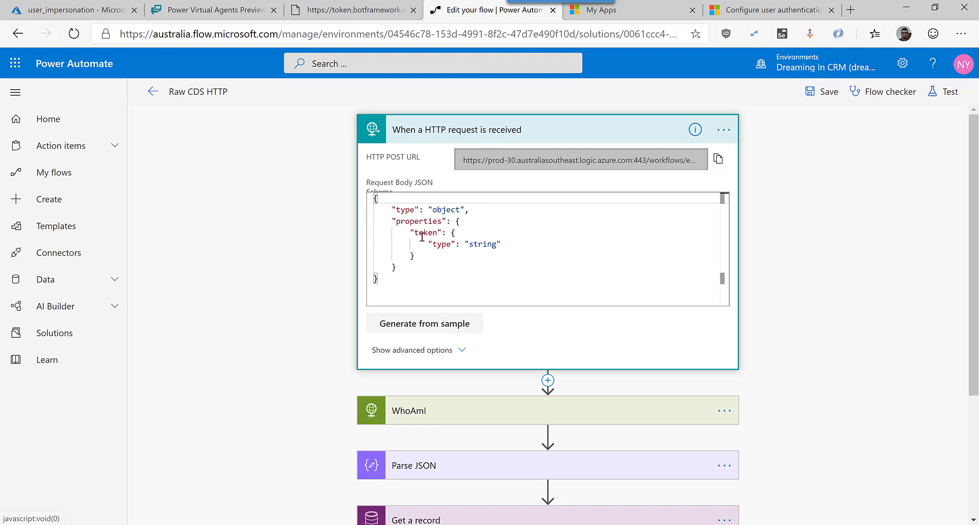
left_click_drag(413, 232, 437, 232)
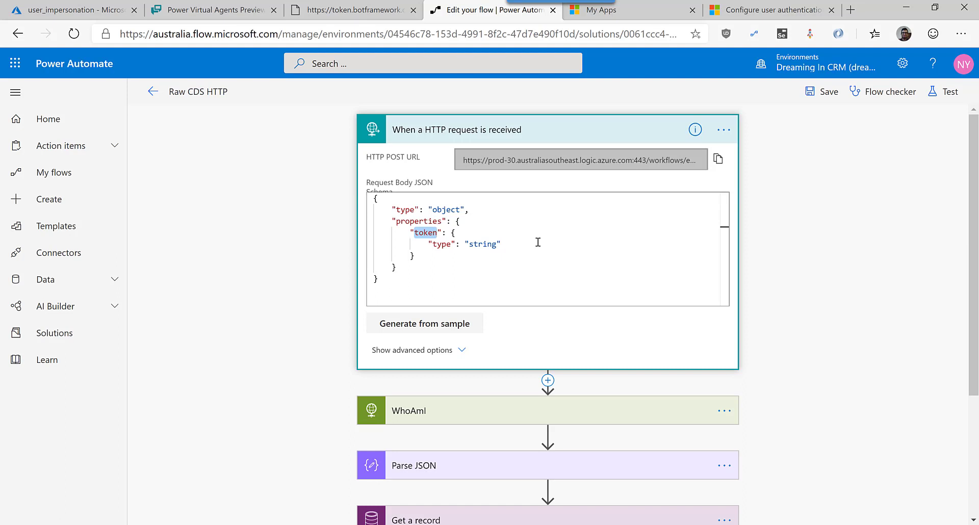
scroll(530, 265, "down", 2)
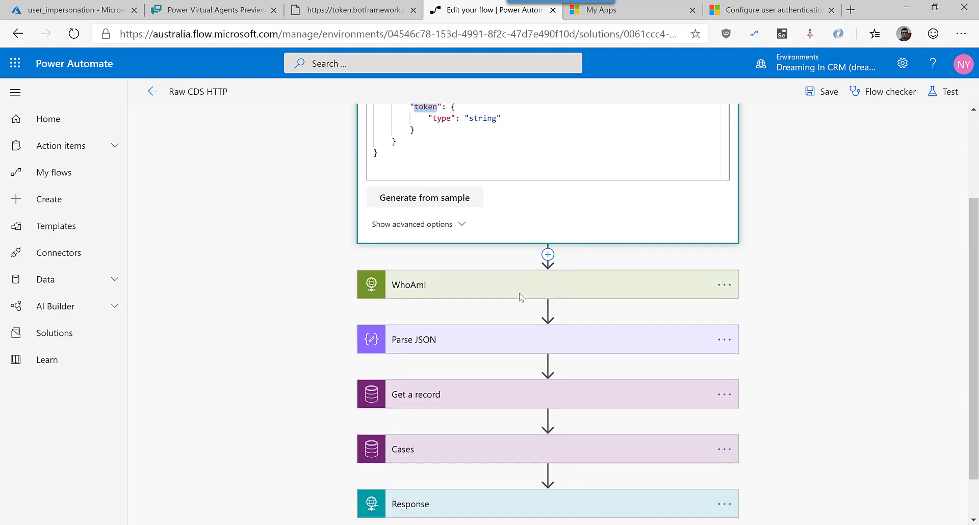
scroll(476, 278, "down", 1)
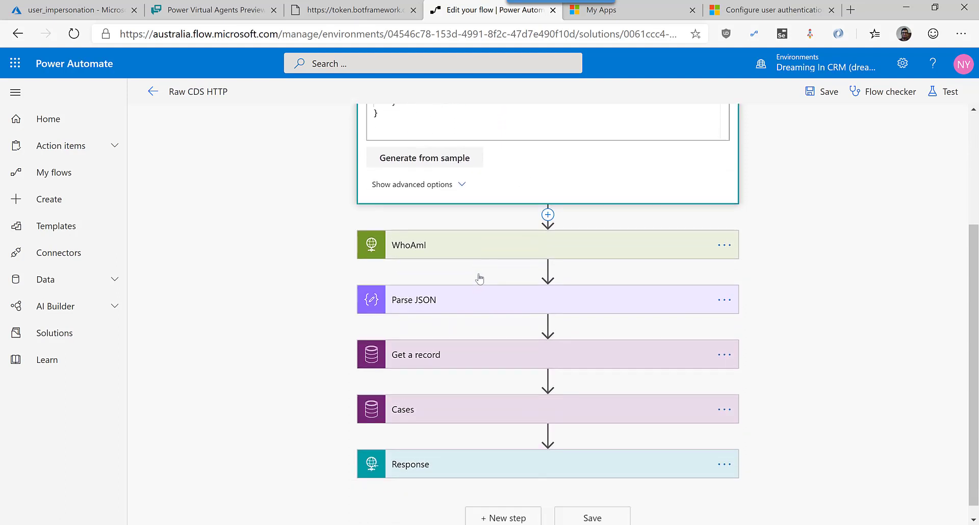
left_click(508, 227)
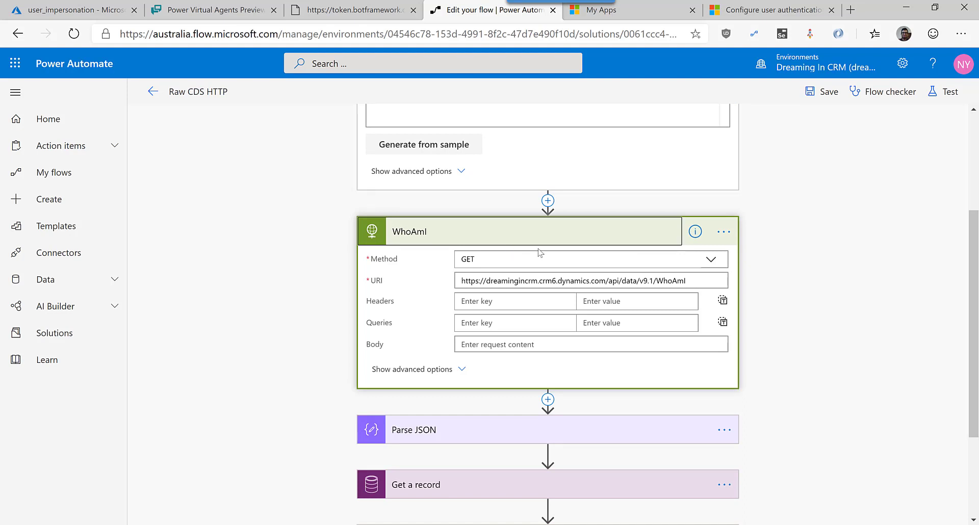
Review WhoAmI's URI and Raw 'Bearer token' authentication, then expand the Parse JSON step.
left_click_drag(699, 283, 450, 286)
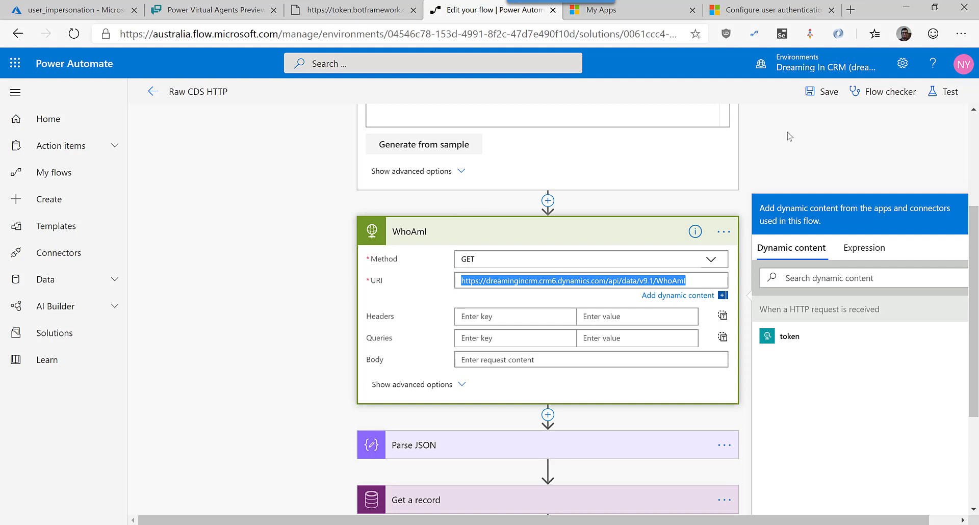
left_click(448, 390)
left_click(451, 386)
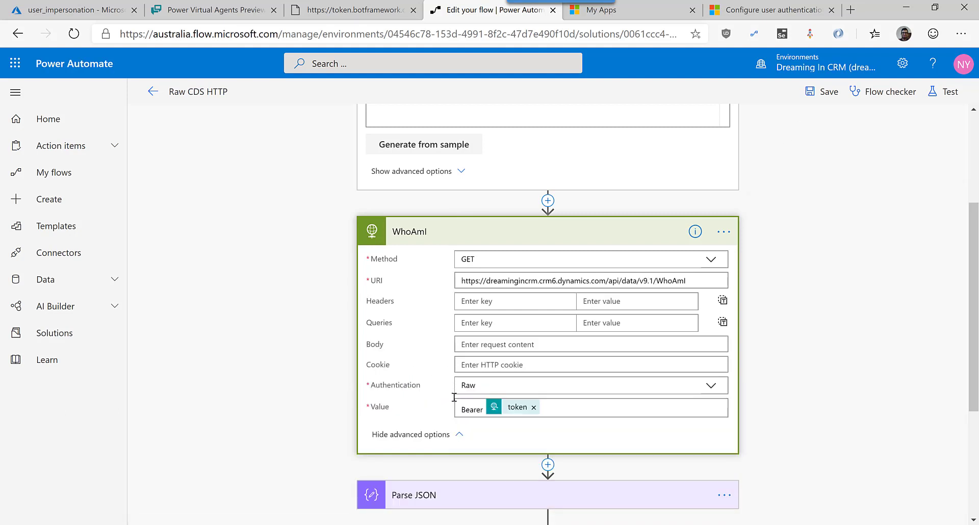
scroll(747, 286, "down", 3)
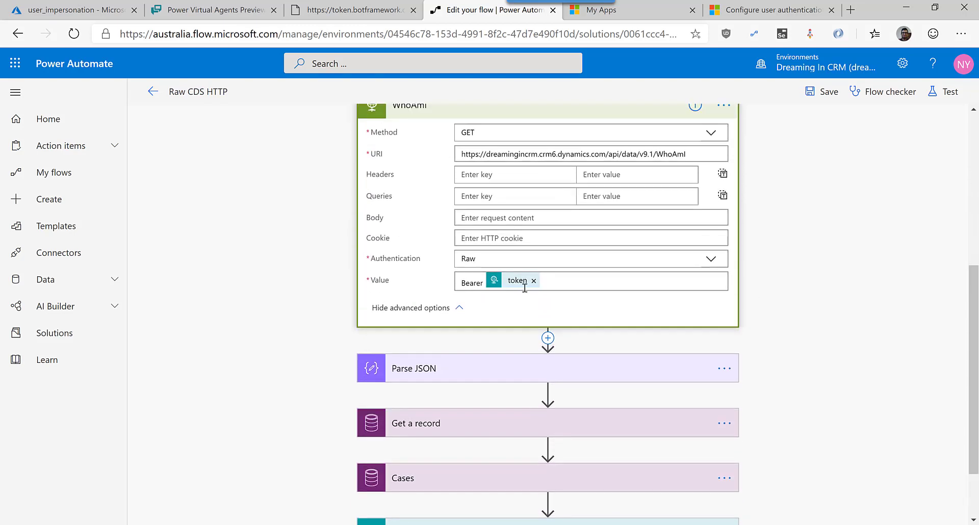
scroll(526, 296, "up", 5)
scroll(587, 250, "down", 4)
scroll(571, 276, "down", 2)
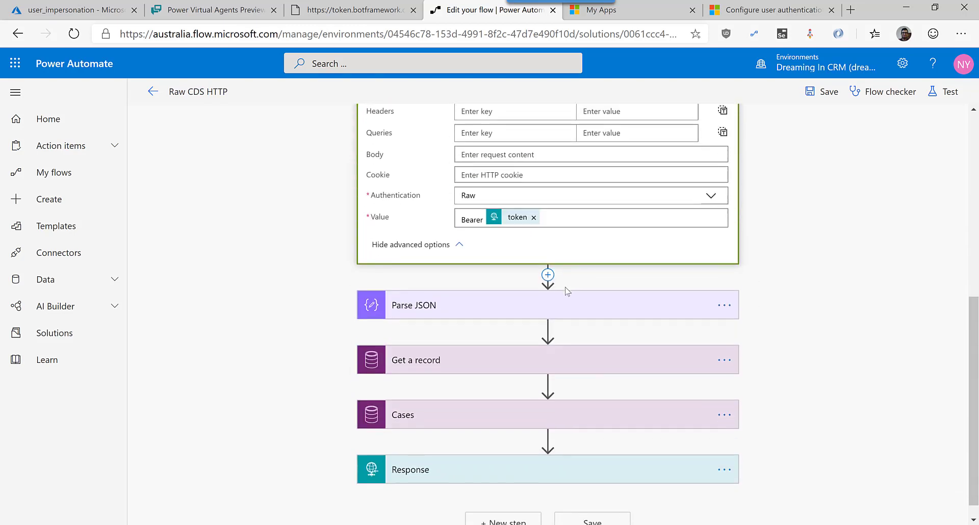
left_click(553, 309)
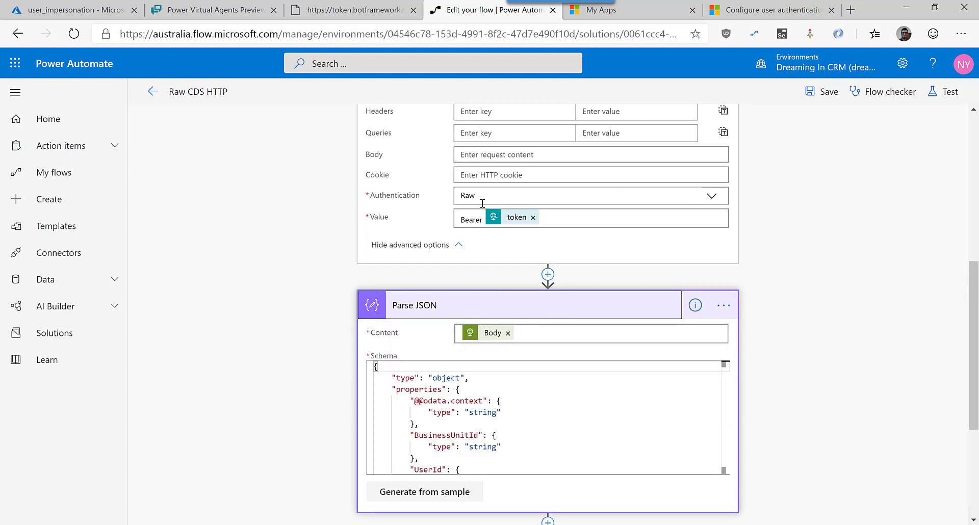
Expand the Get a record step, which fetches a Users record by the parsed UserId, and the Cases step.
scroll(607, 400, "down", 3)
scroll(880, 406, "down", 3)
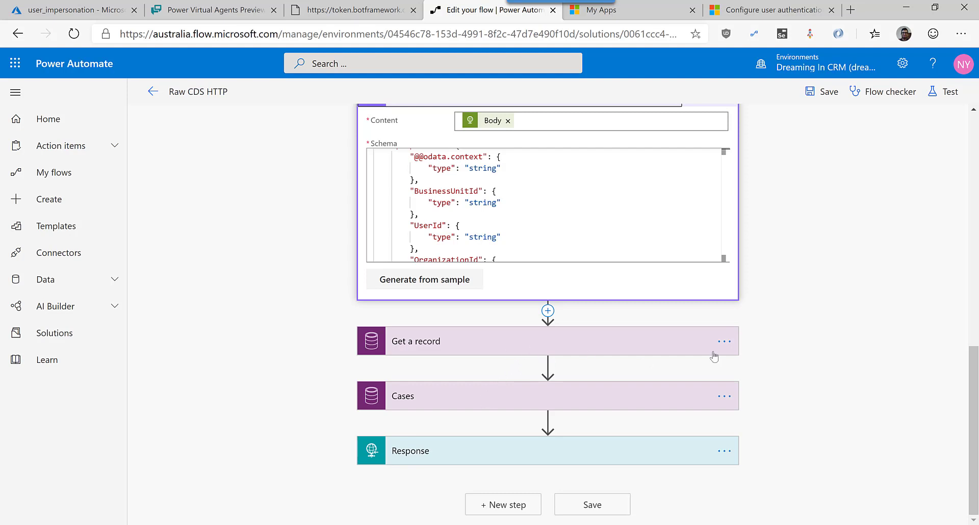
left_click(652, 357)
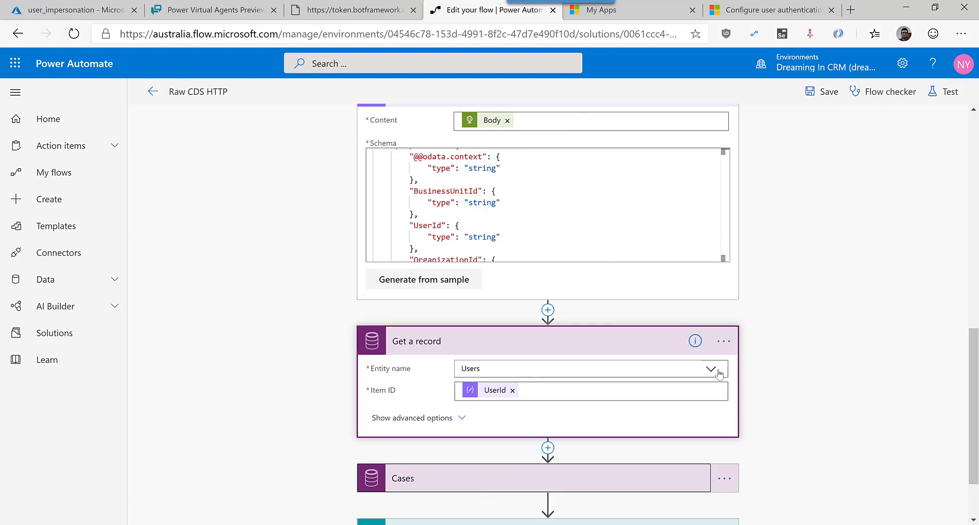
left_click(485, 487)
scroll(493, 309, "down", 3)
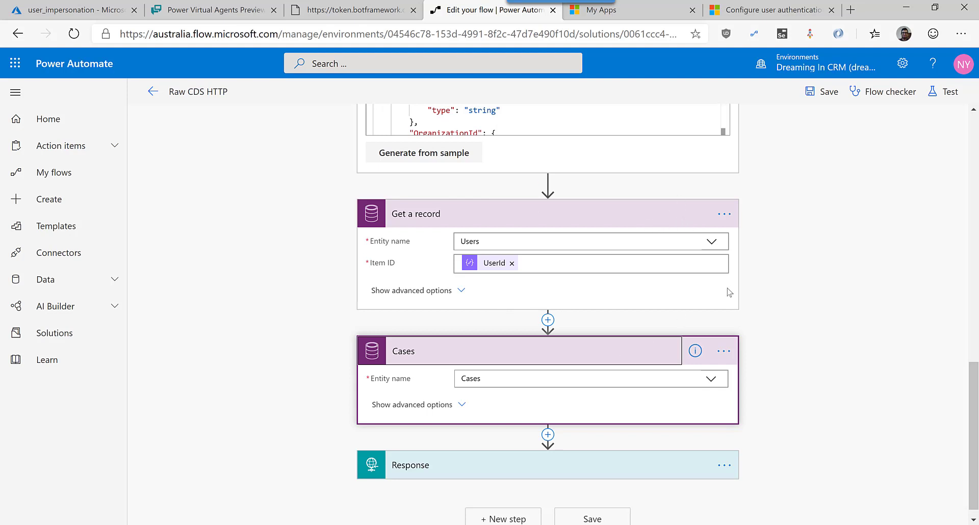
Show advanced options on Get a record and Cases, revealing the _ownerid_value eq UserId filter.
left_click(446, 290)
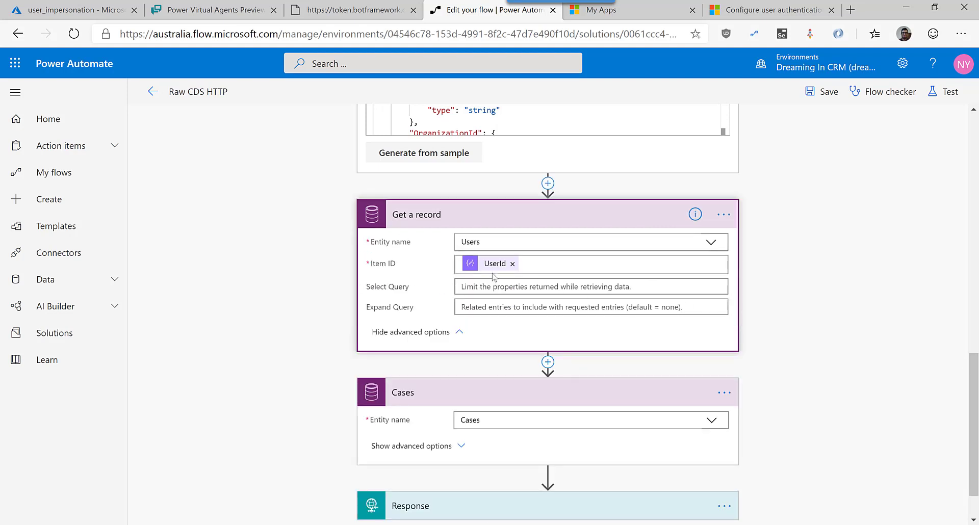
mouse_move(489, 266)
scroll(493, 261, "down", 1)
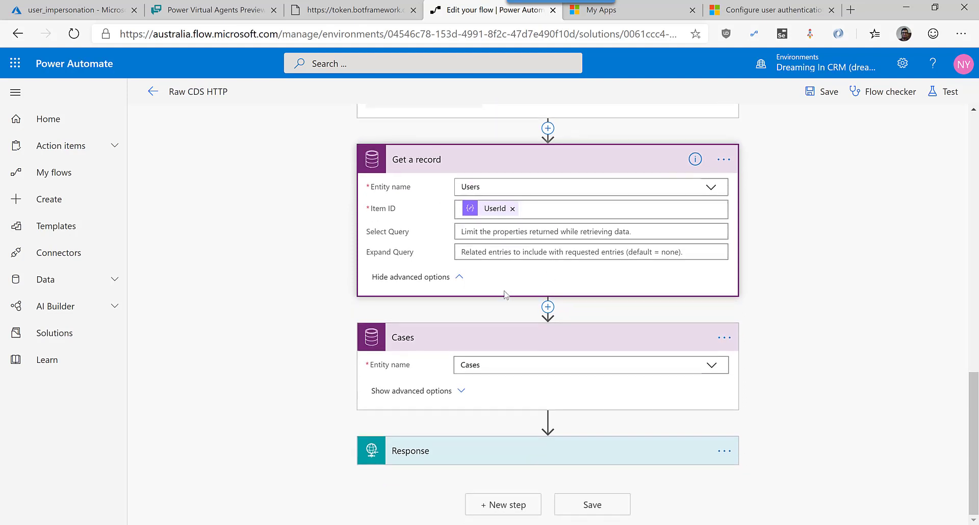
left_click(442, 390)
scroll(714, 318, "down", 1)
scroll(714, 318, "down", 1)
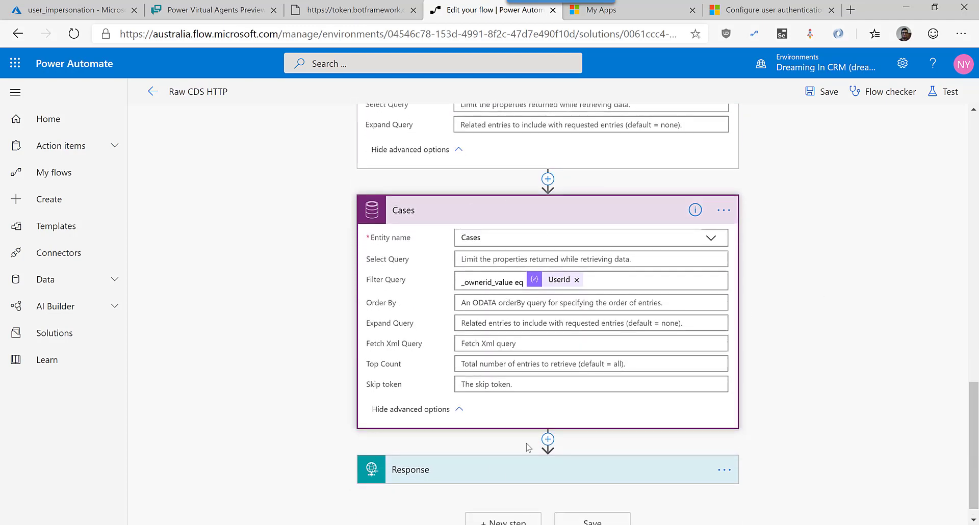
Expand the Response step, which returns 200 with the user's Full Name and case count.
left_click(663, 470)
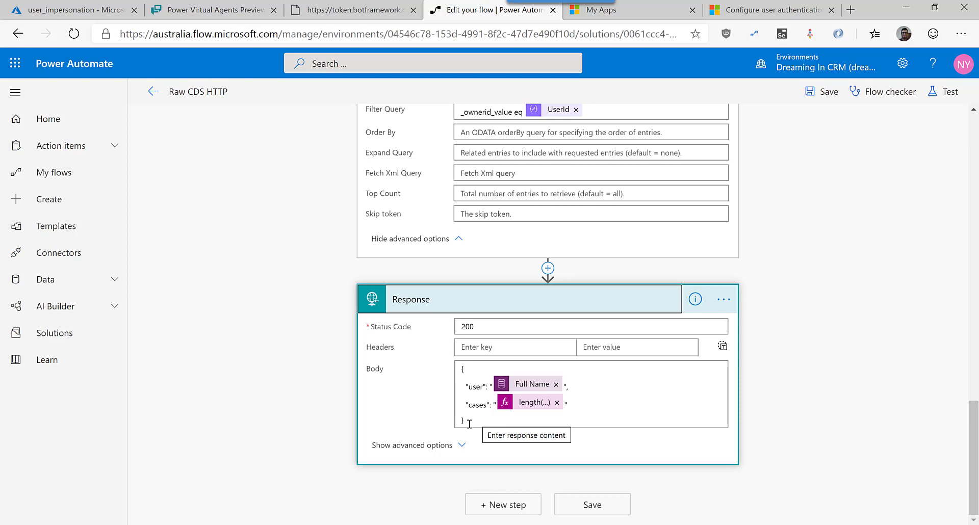
scroll(487, 193, "up", 3)
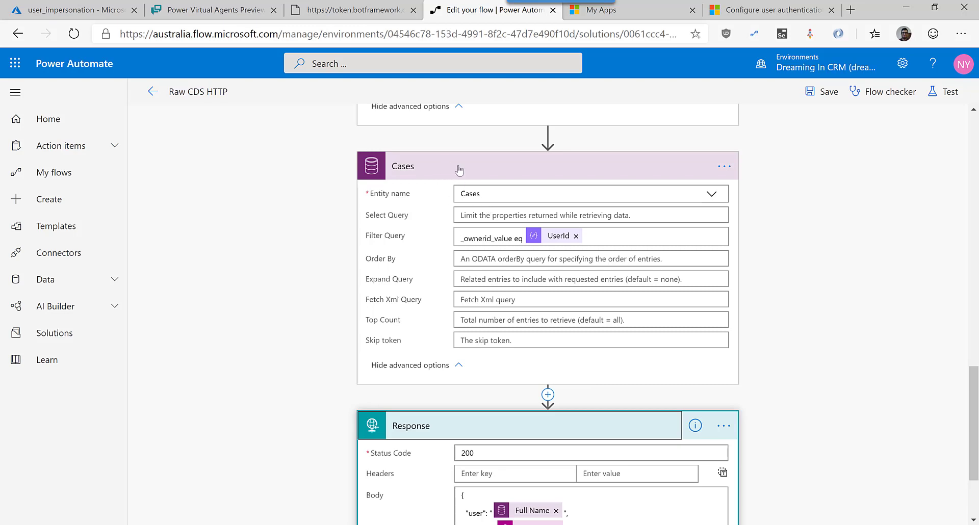
scroll(472, 386, "down", 1)
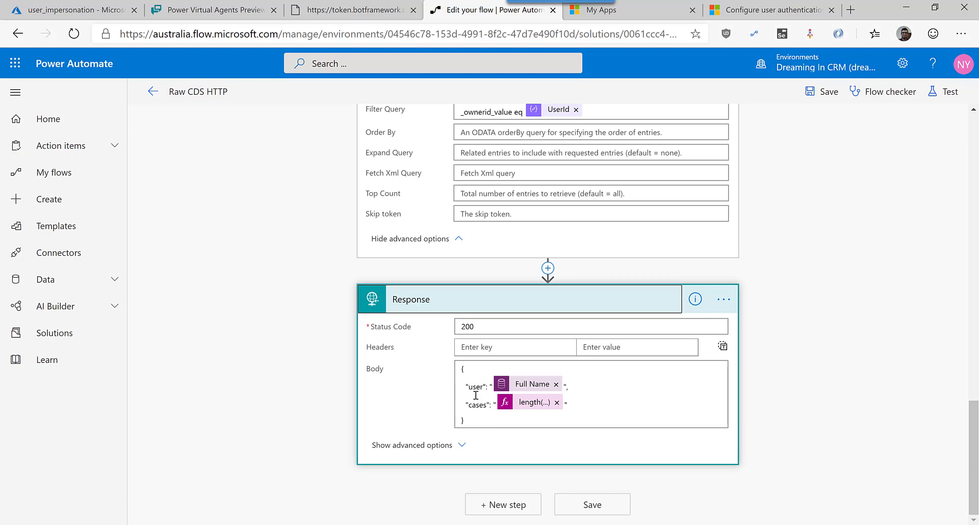
Show the Response action's advanced options and highlight the schema's user (string) and cases (integer) properties.
left_click(453, 445)
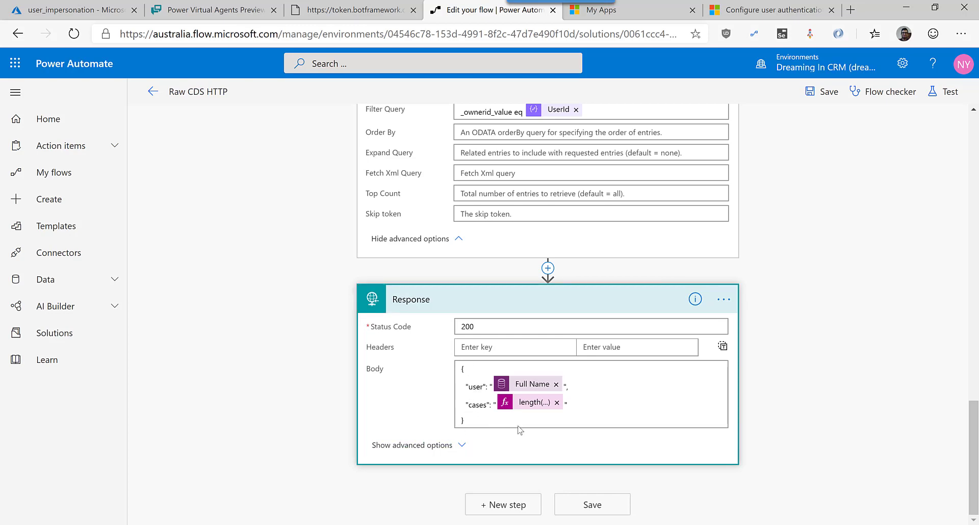
scroll(519, 433, "down", 3)
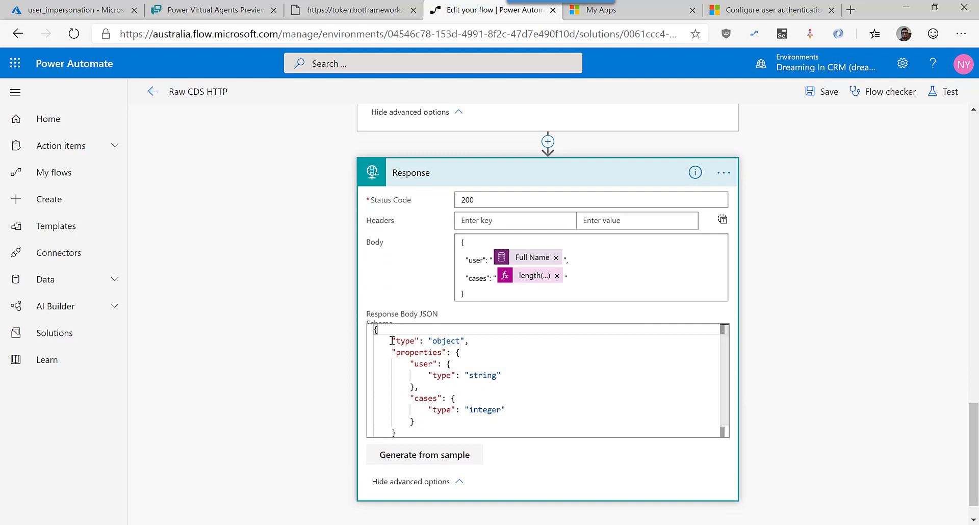
left_click_drag(389, 343, 452, 398)
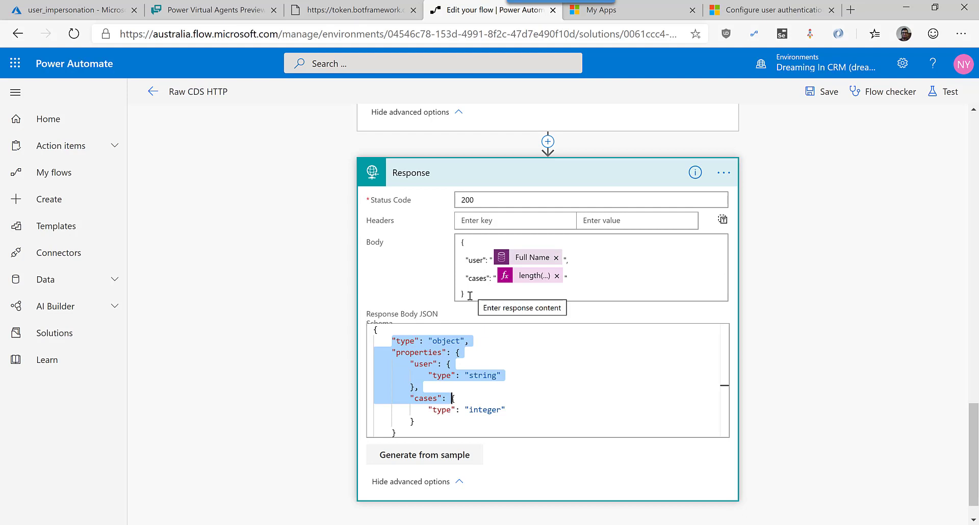
left_click(428, 377)
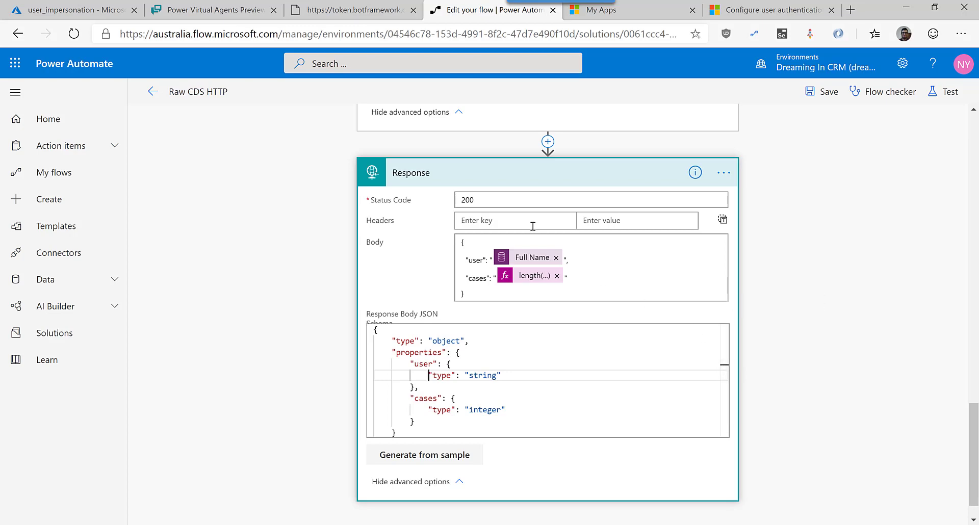
Back in the bot's Solutions topic, delete the AuthToken message node.
left_click(228, 14)
scroll(736, 332, "down", 5)
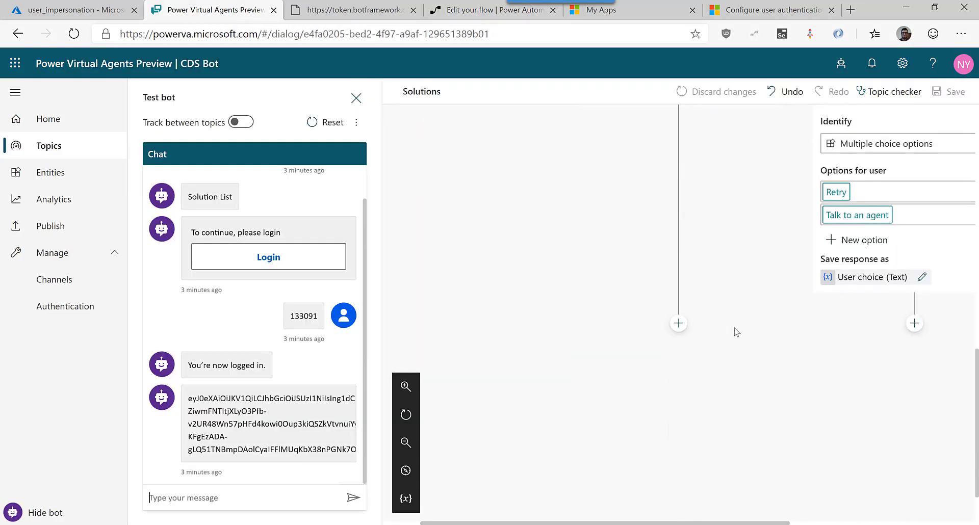
scroll(736, 332, "up", 4)
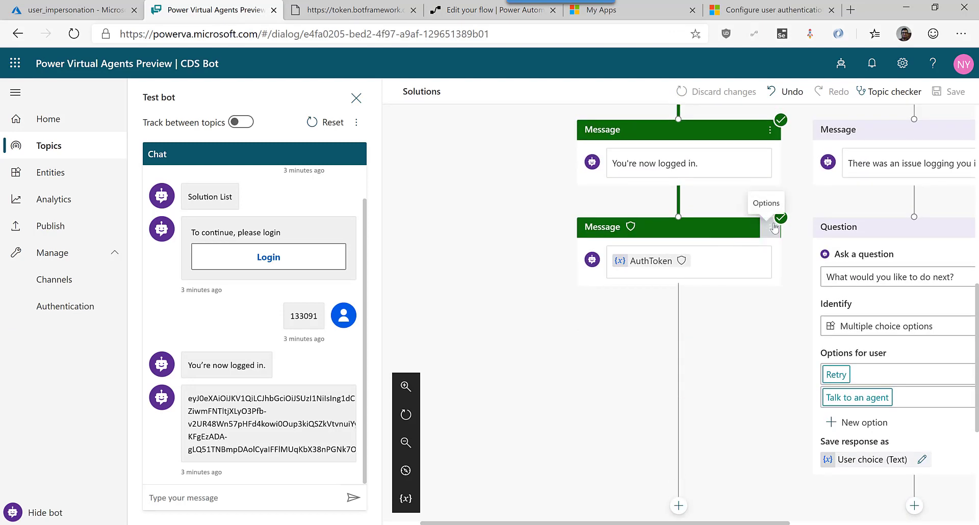
left_click(774, 228)
left_click(791, 227)
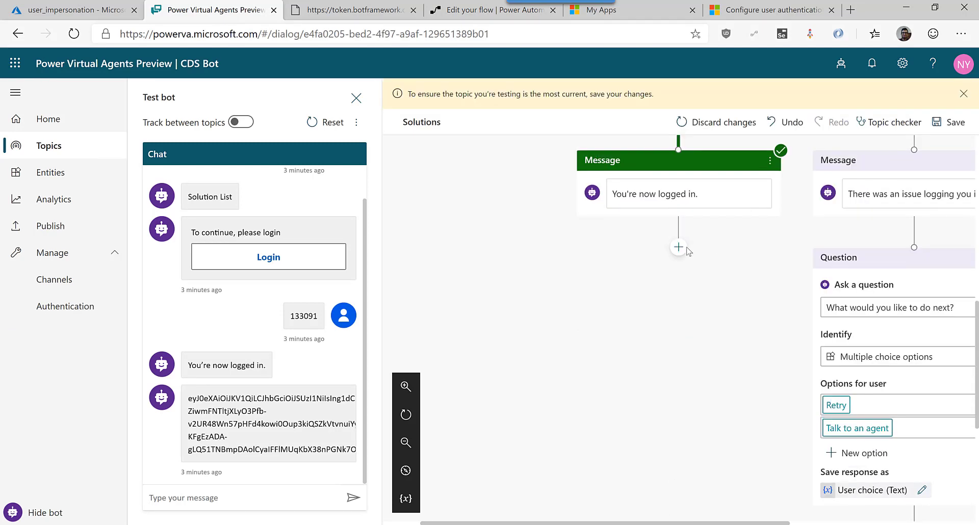
After the login message, call the Raw CDS HTTP flow with AuthToken as its token input.
left_click(685, 248)
left_click(653, 304)
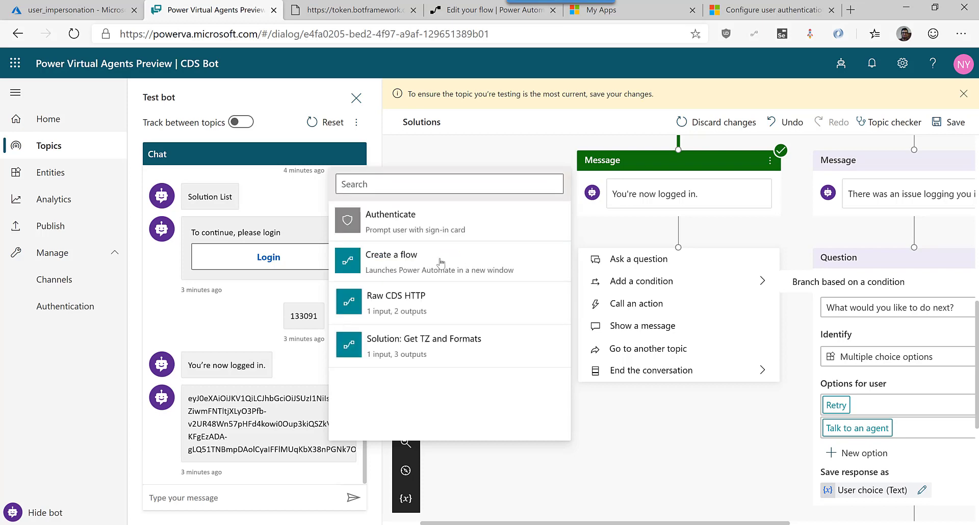
left_click(415, 314)
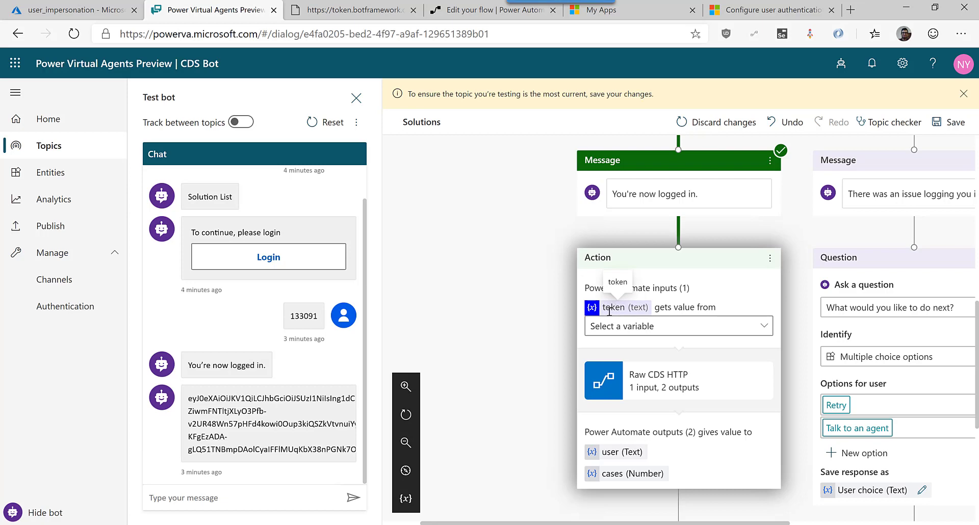
left_click(762, 326)
left_click(651, 349)
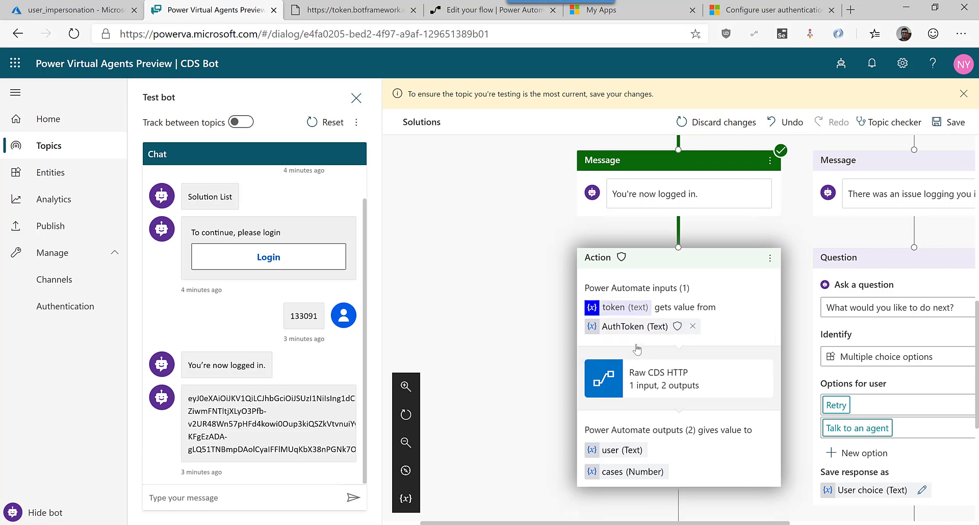
scroll(658, 430, "down", 2)
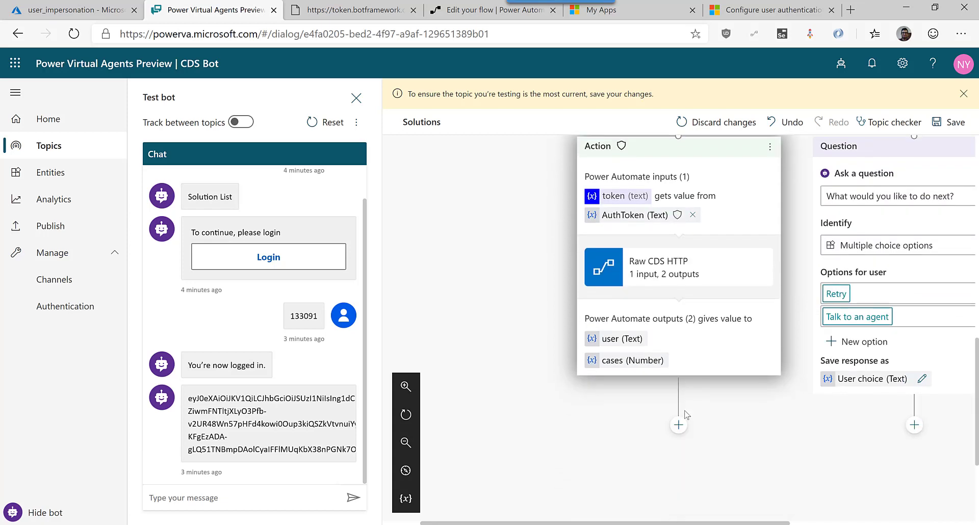
left_click(679, 407)
scroll(701, 398, "down", 2)
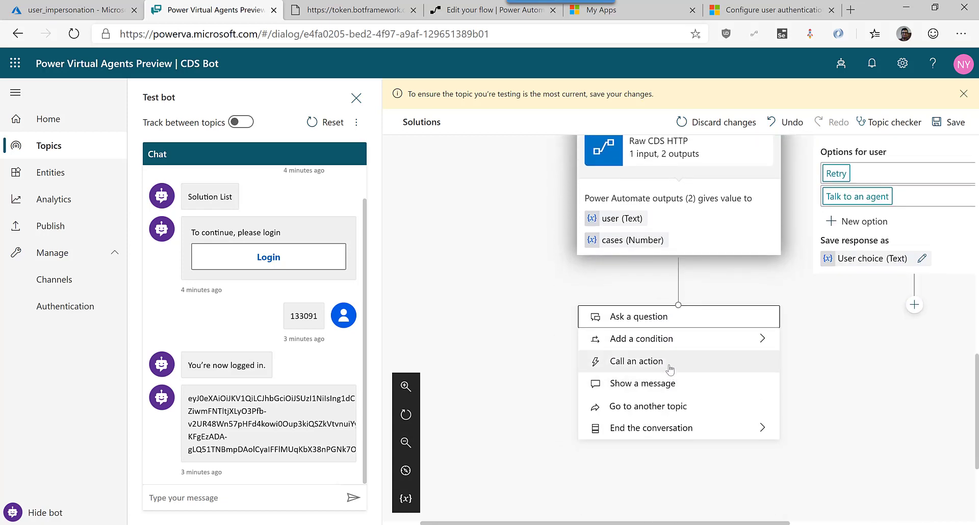
Add a message 'Welcome {user}. You have {cases}' after the flow call and save the topic.
left_click(662, 387)
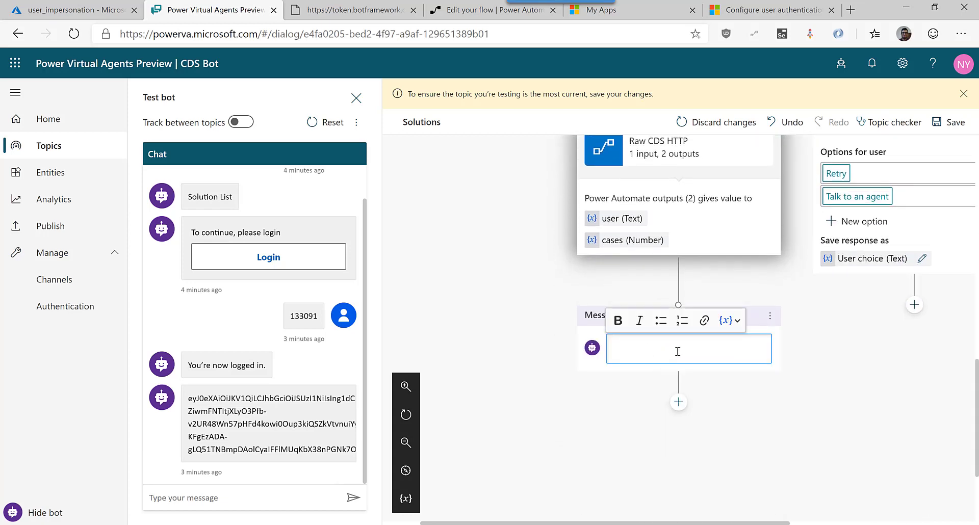
type("Welcoe ")
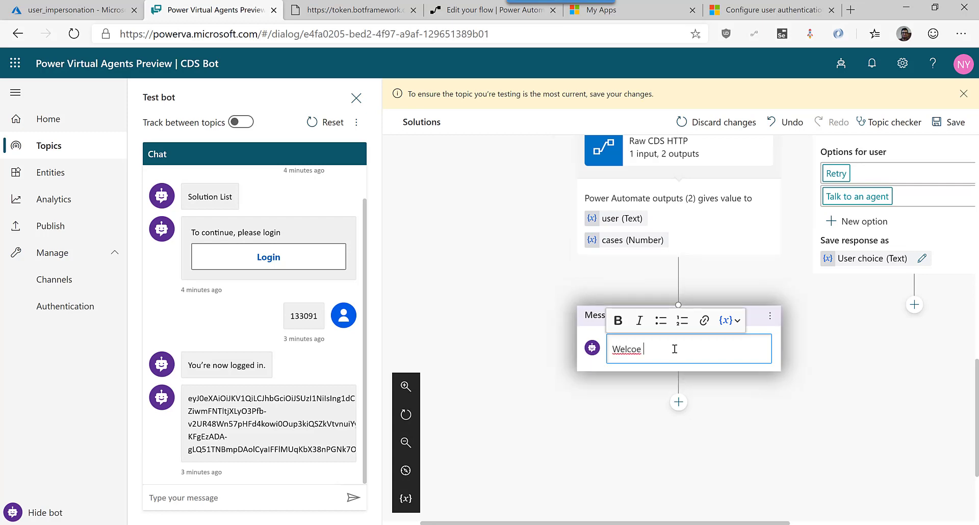
key("BackSpace")
key("BackSpace")
type("me")
left_click(740, 320)
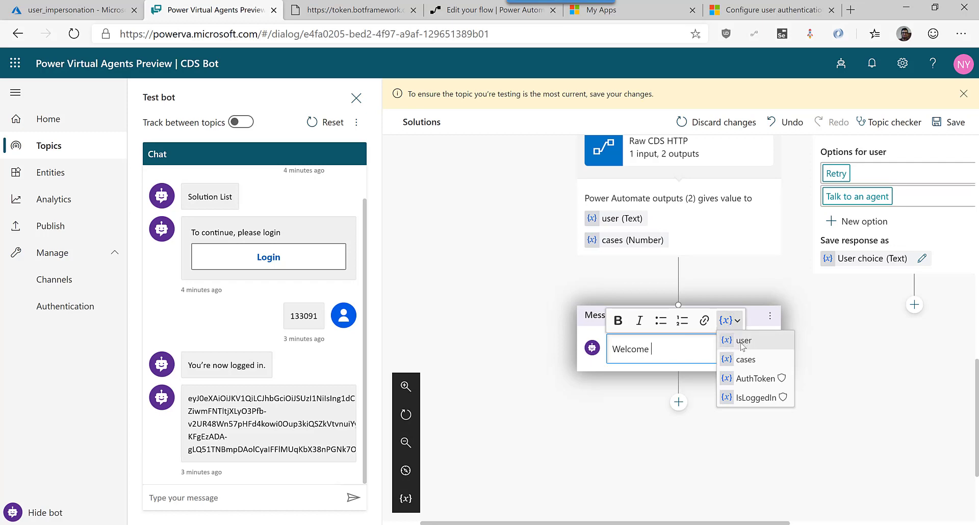
left_click(742, 345)
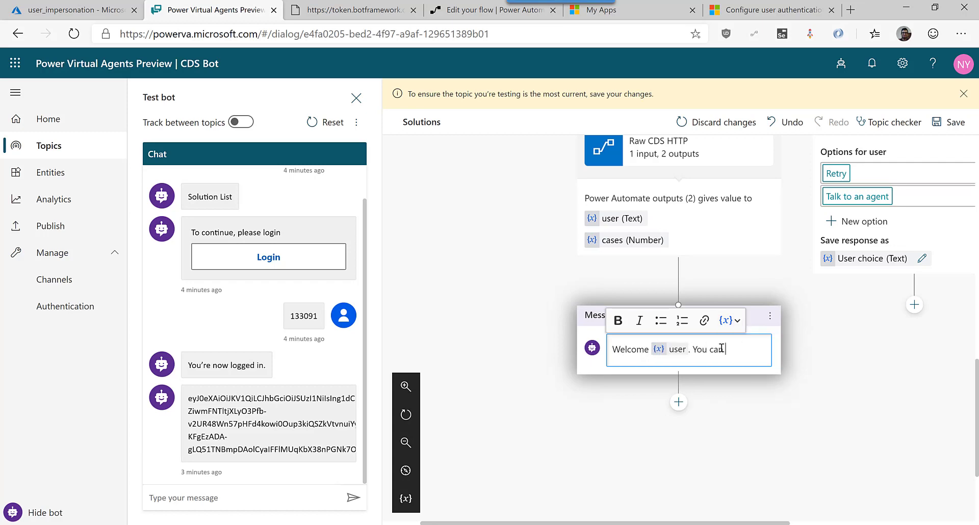
type(". You have")
left_click(730, 321)
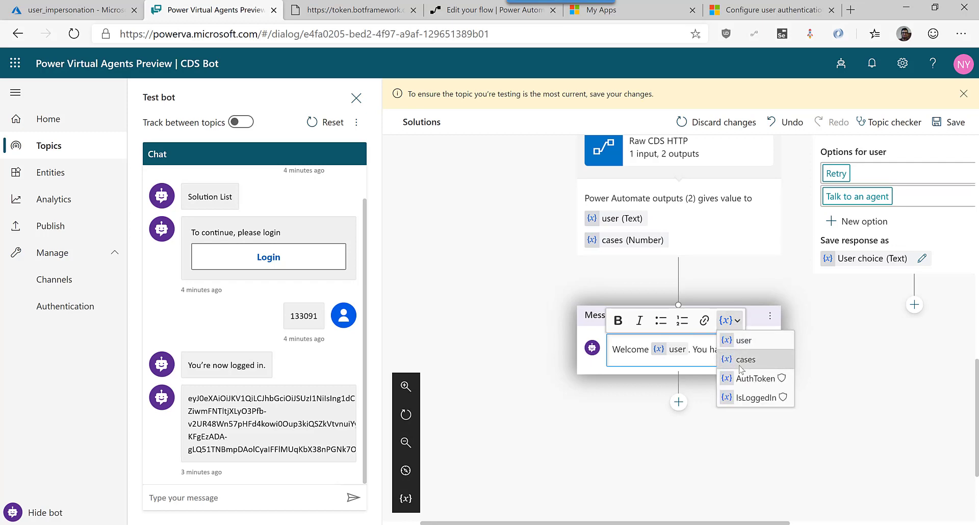
left_click(740, 359)
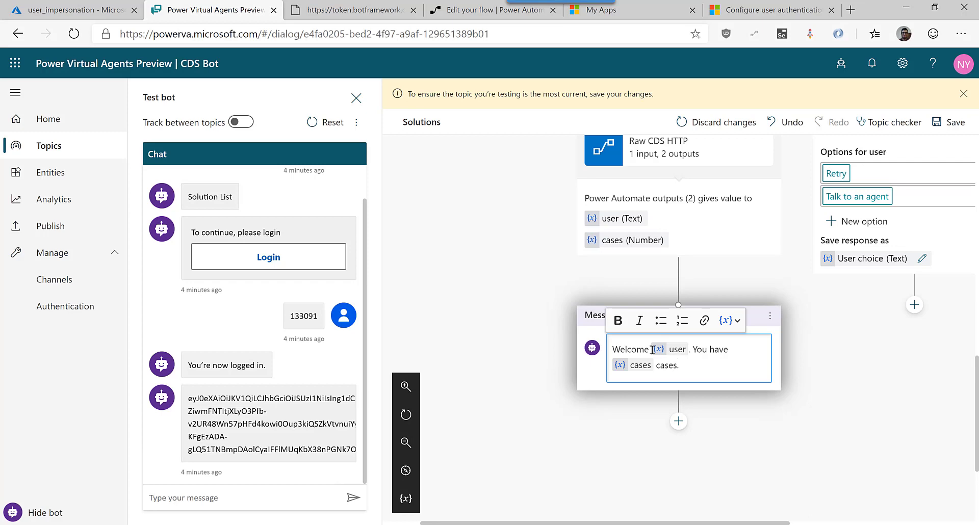
left_click(934, 126)
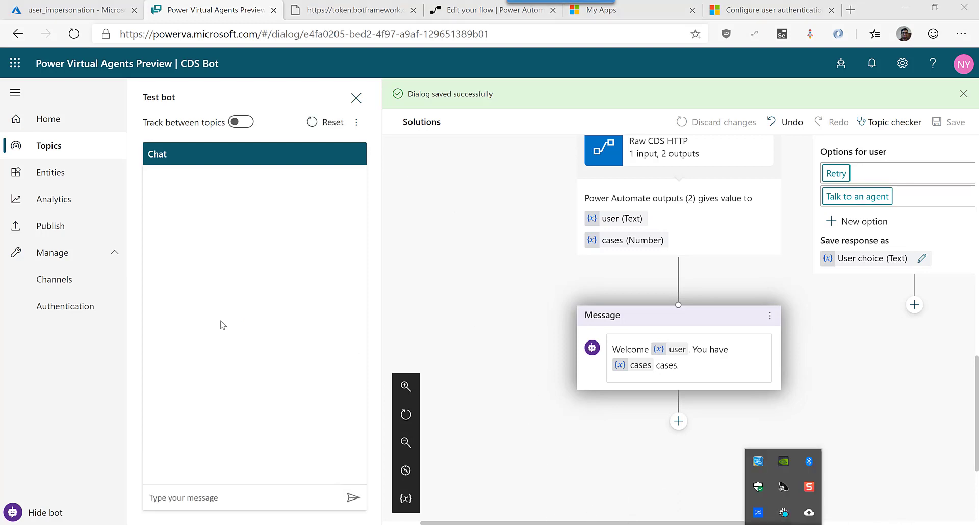
Send 'list' to the test bot, sign in, and paste back the validation code to get the 0-cases greeting.
left_click(209, 500)
type("list")
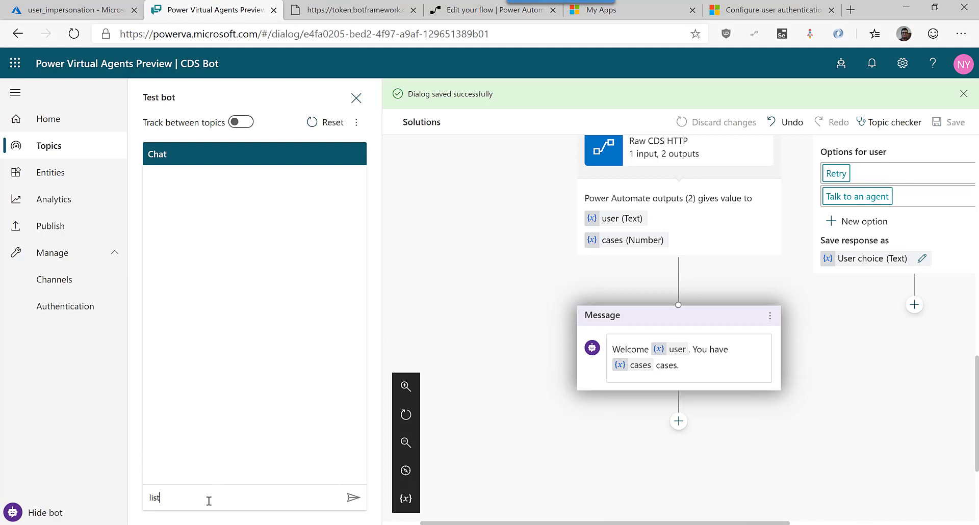
key("Return")
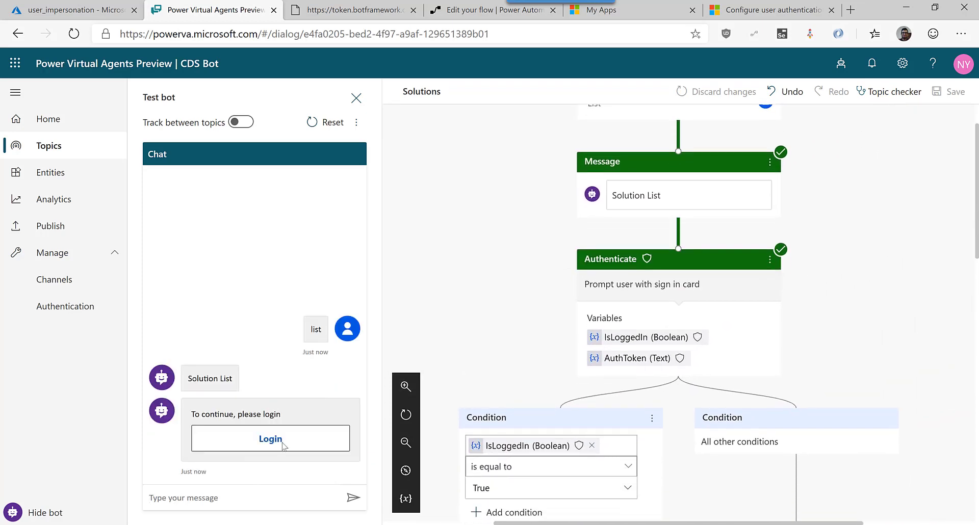
left_click(284, 445)
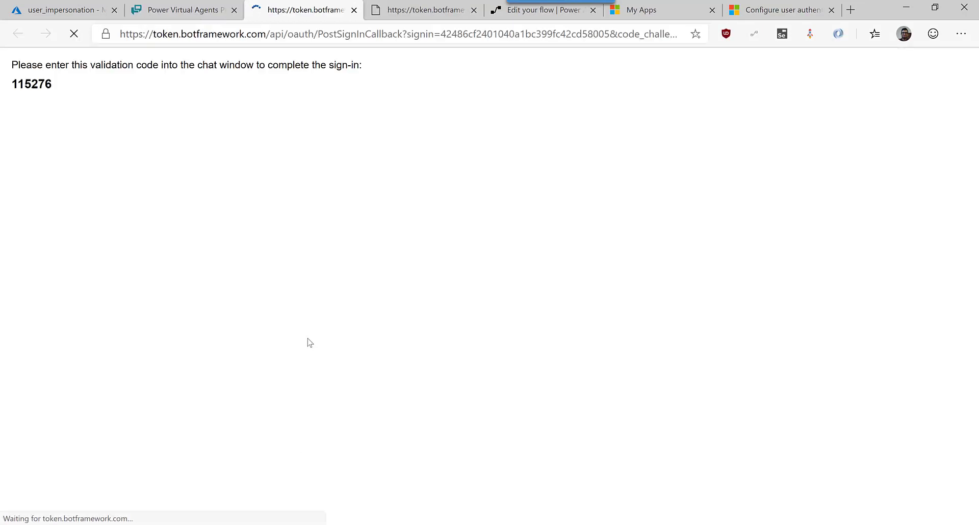
double_click(34, 84)
key("ctrl+c")
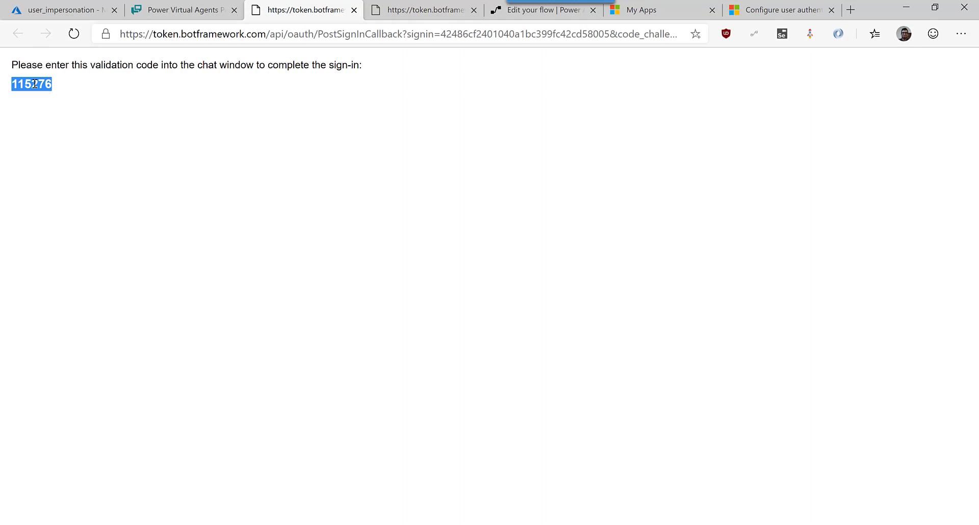
left_click(160, 6)
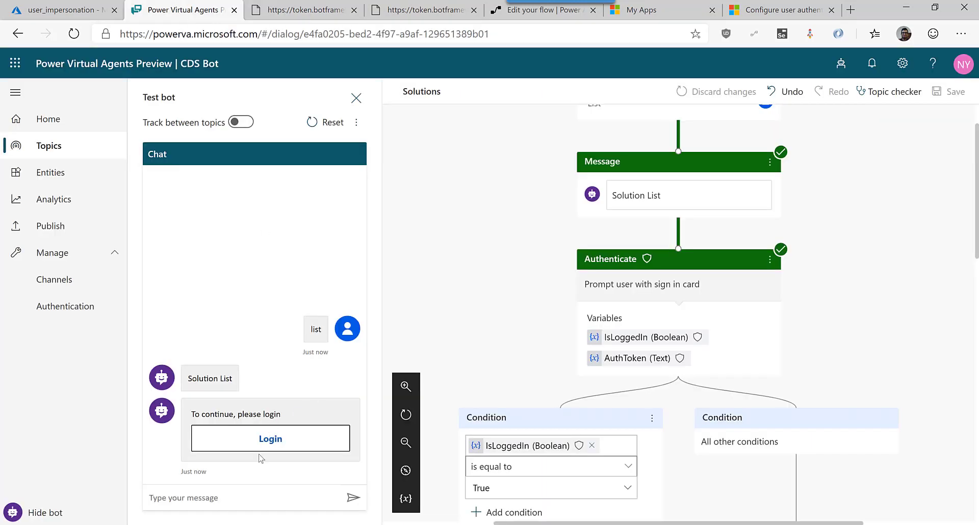
key("ctrl+v")
key("Return")
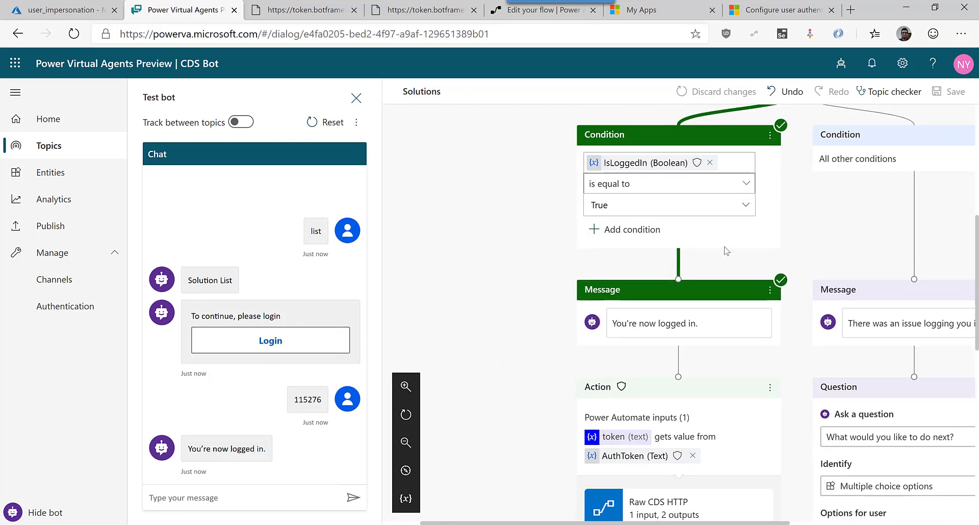
scroll(698, 296, "up", 3)
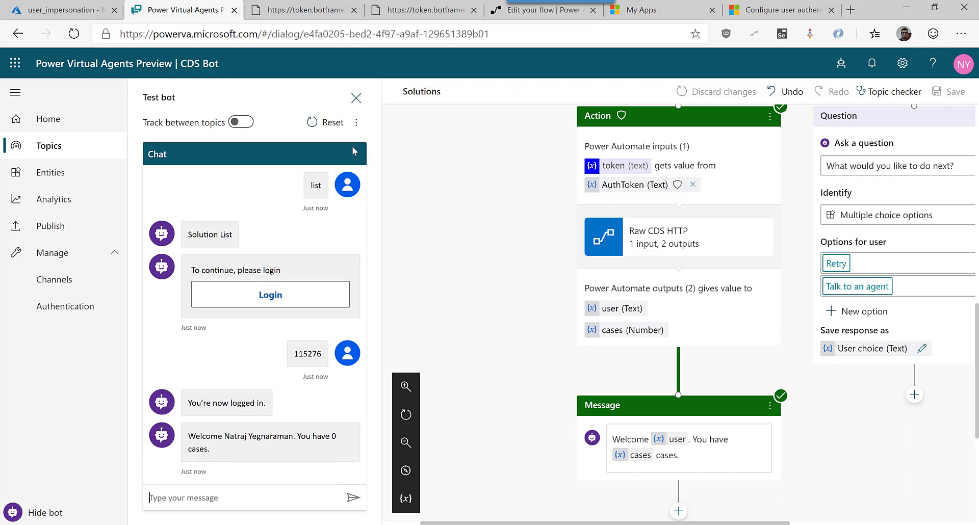
Open the Raw CDS HTTP flow's most recent successful run.
left_click(497, 10)
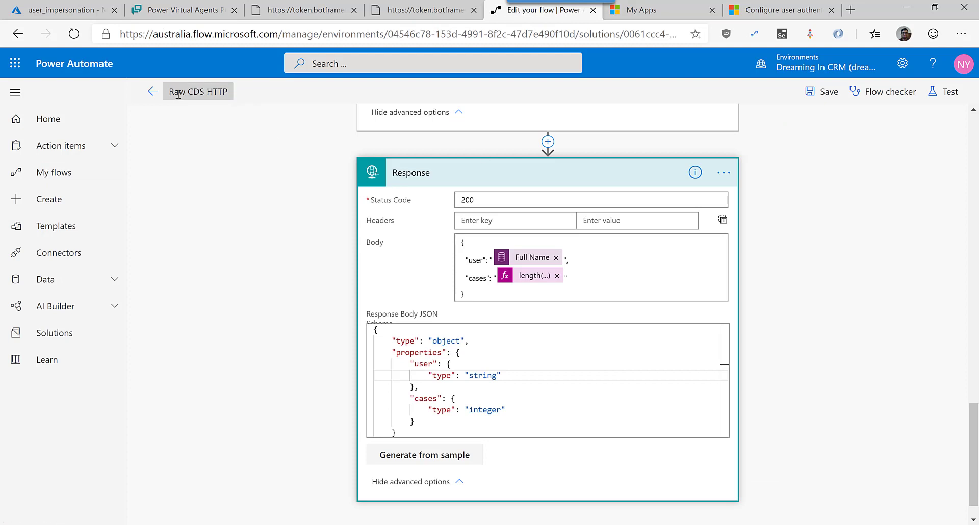
left_click(153, 91)
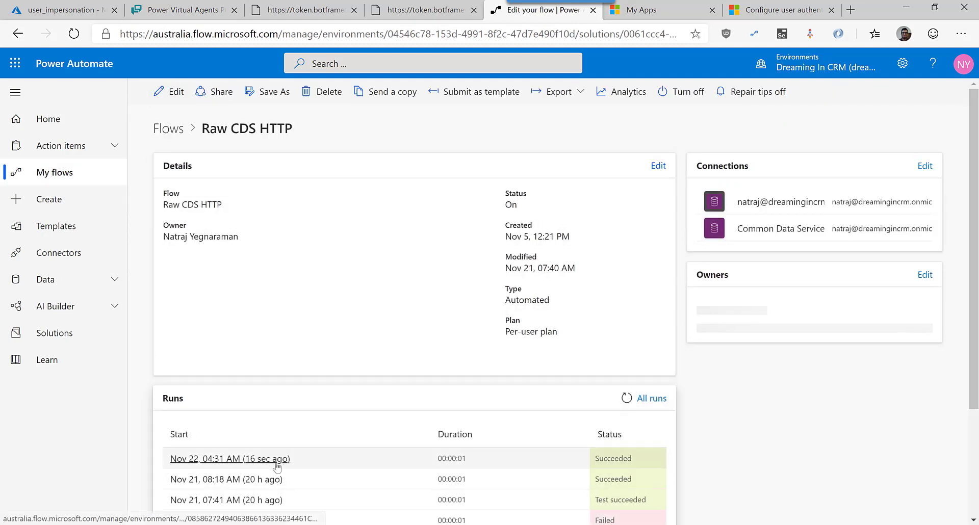
left_click(277, 460)
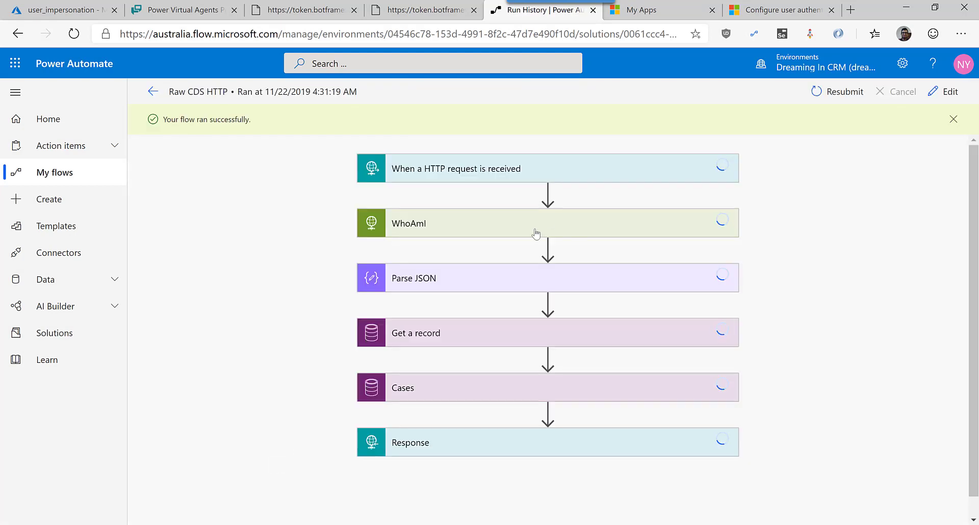
Expand the run's WhoAmI step, select its GET request URI, and reveal its Raw authentication and 200 output.
left_click(549, 227)
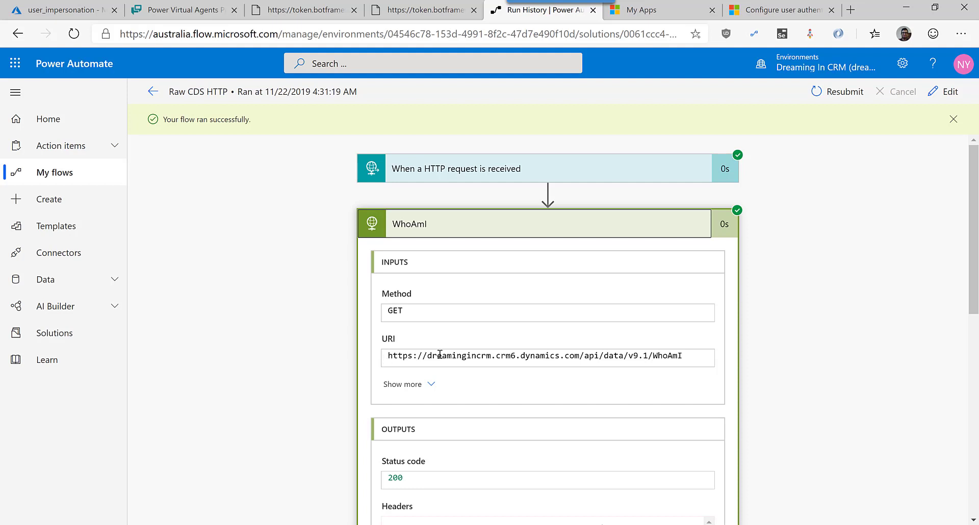
left_click_drag(701, 356, 386, 361)
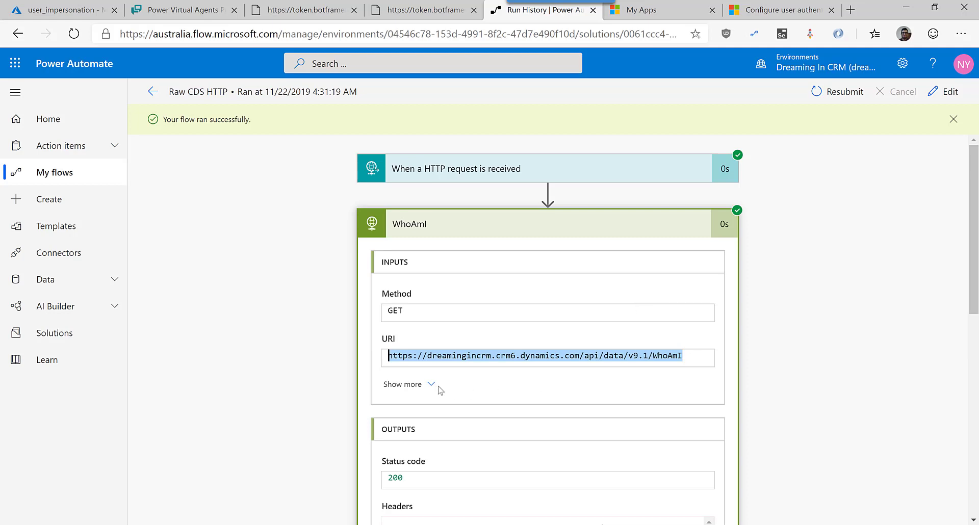
left_click(421, 383)
scroll(525, 337, "down", 2)
scroll(525, 337, "down", 2)
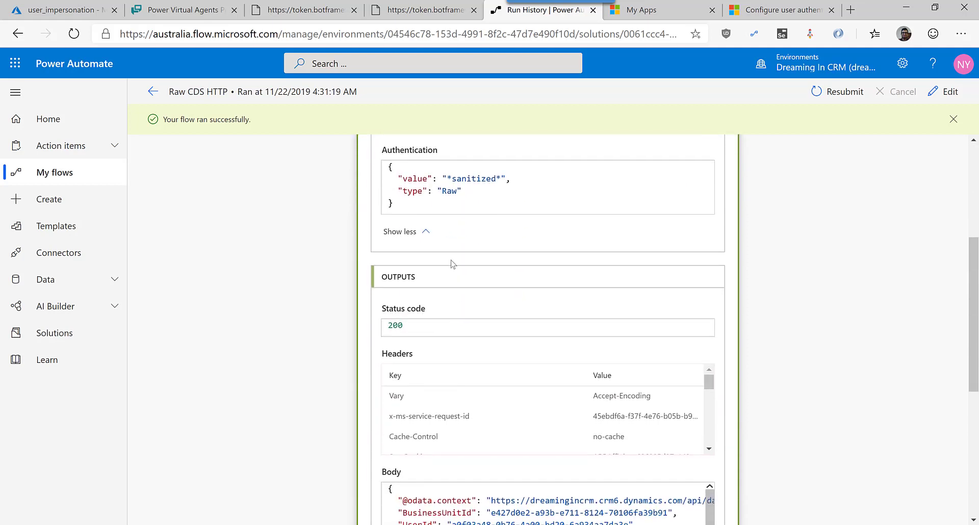
scroll(490, 228, "up", 1)
scroll(494, 221, "up", 1)
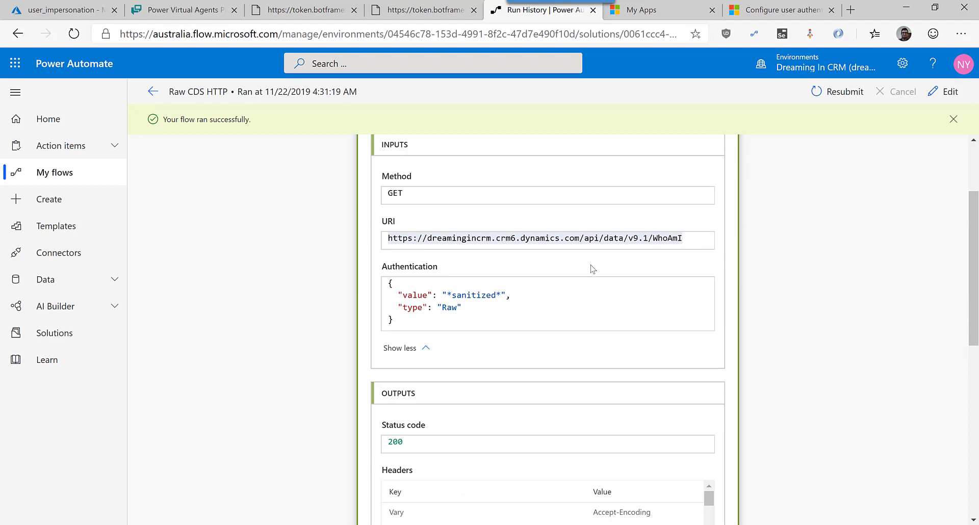
scroll(591, 269, "down", 6)
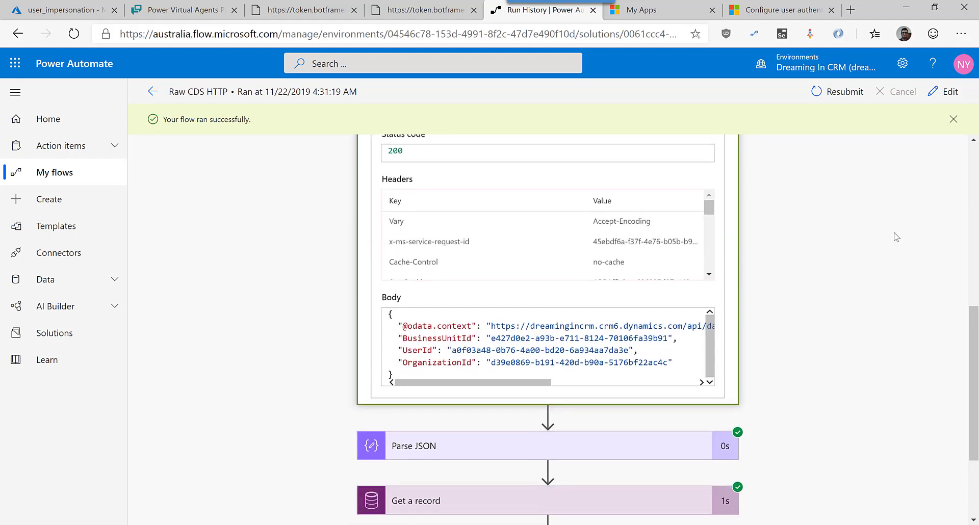
scroll(905, 314, "down", 3)
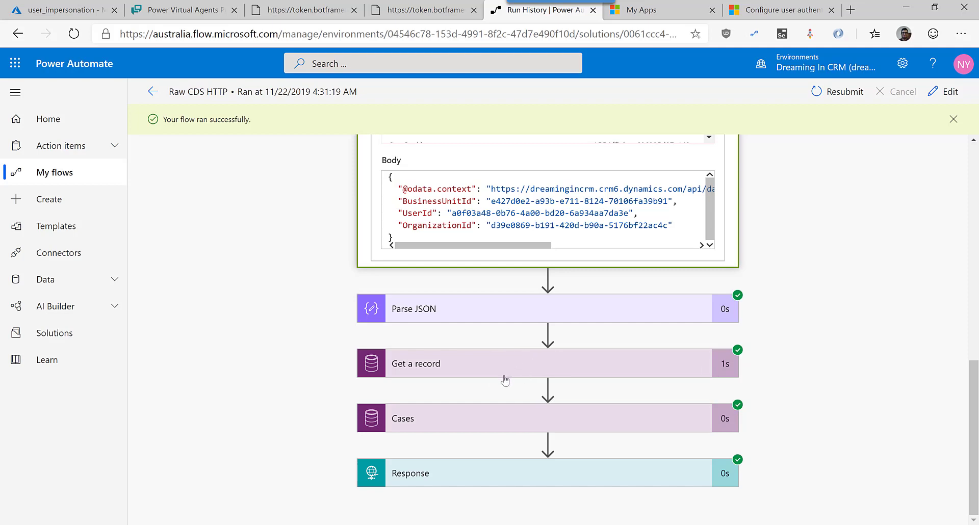
scroll(507, 375, "up", 5)
scroll(892, 308, "up", 5)
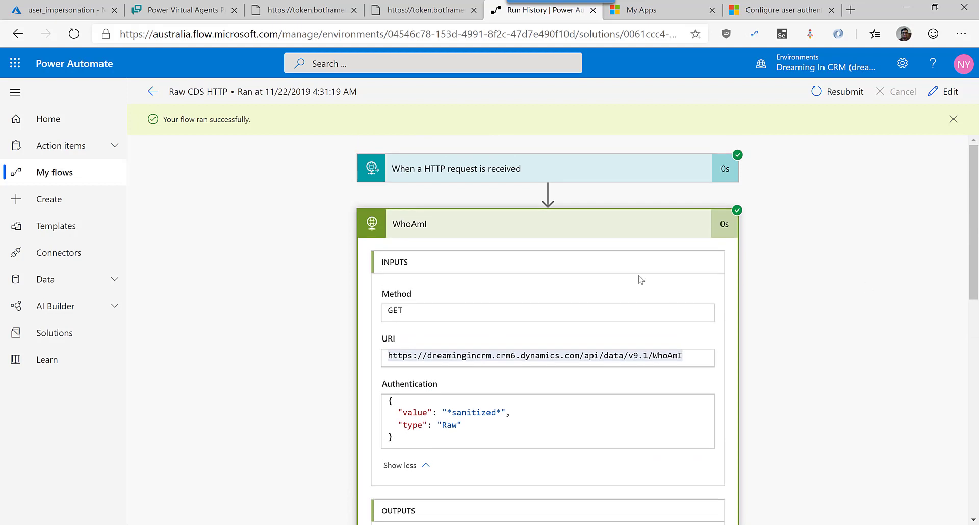
Expand Get a record and WhoAmI, highlighting the UserId in WhoAmI's response body.
left_click(697, 230)
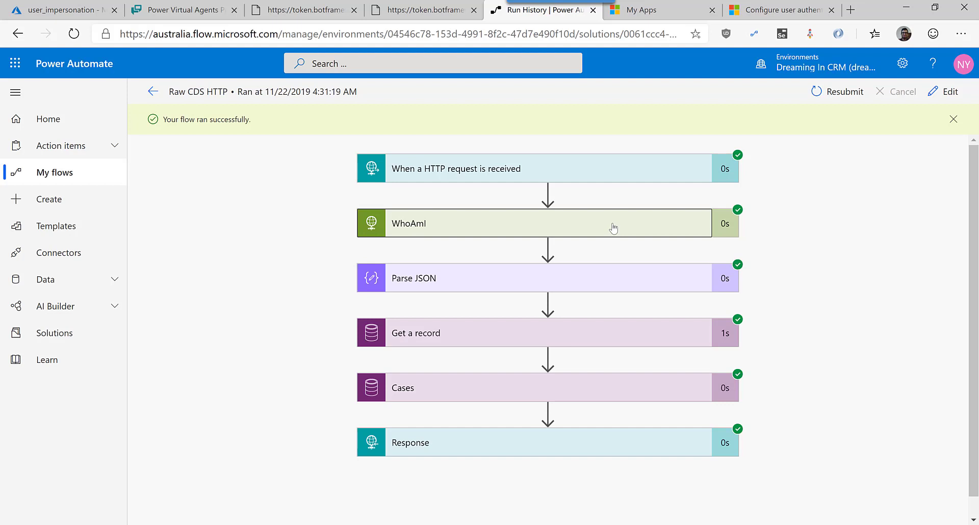
left_click(483, 337)
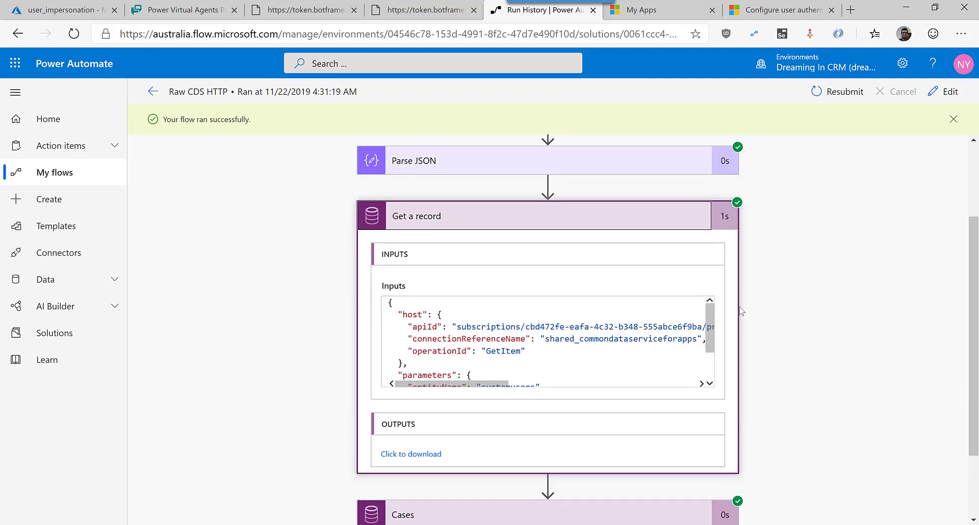
scroll(570, 237, "up", 1)
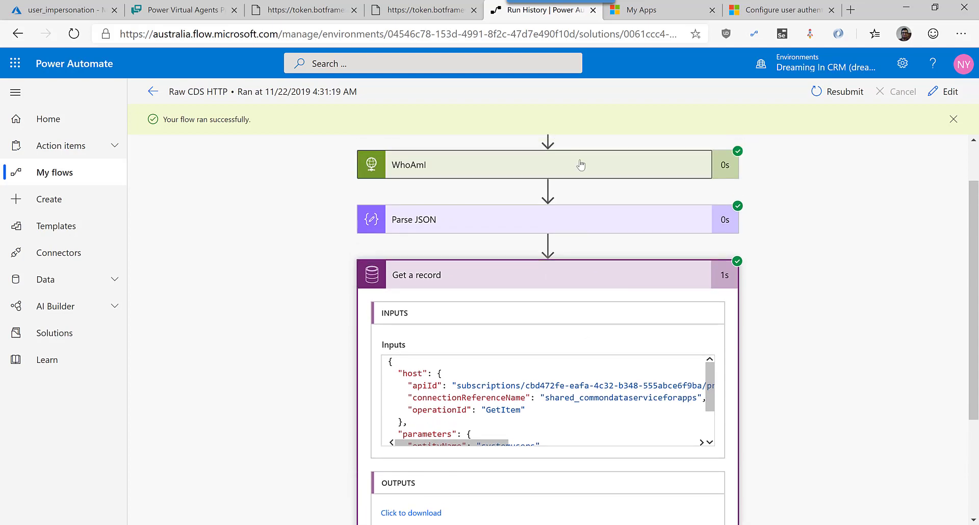
left_click(581, 165)
scroll(772, 307, "down", 1)
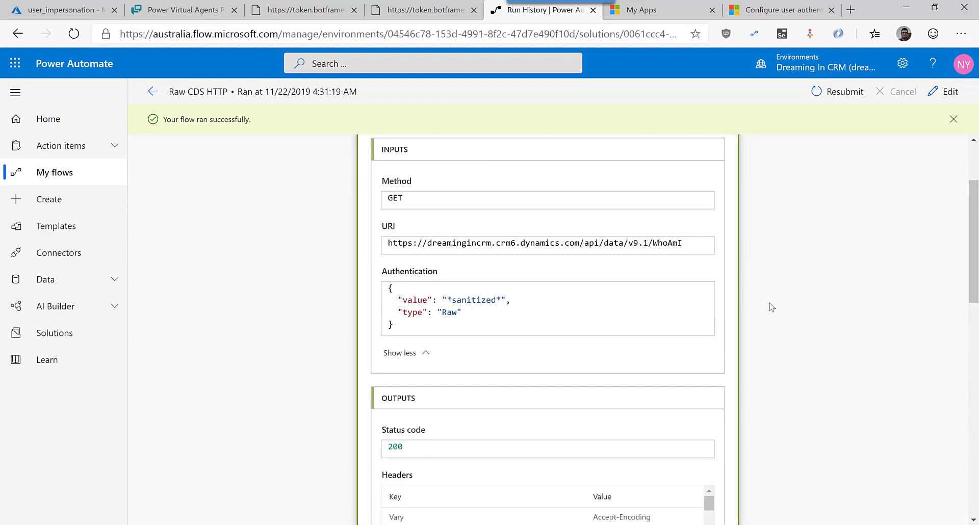
scroll(785, 303, "down", 3)
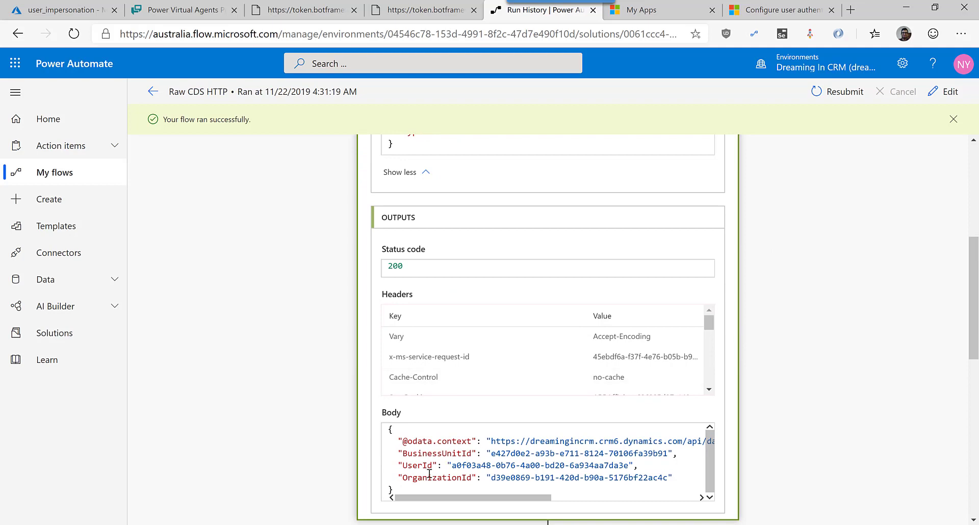
left_click_drag(430, 466, 531, 452)
scroll(698, 439, "down", 5)
Inspect the Get a record inputs, then the Cases and Response step details of the run.
left_click(612, 327)
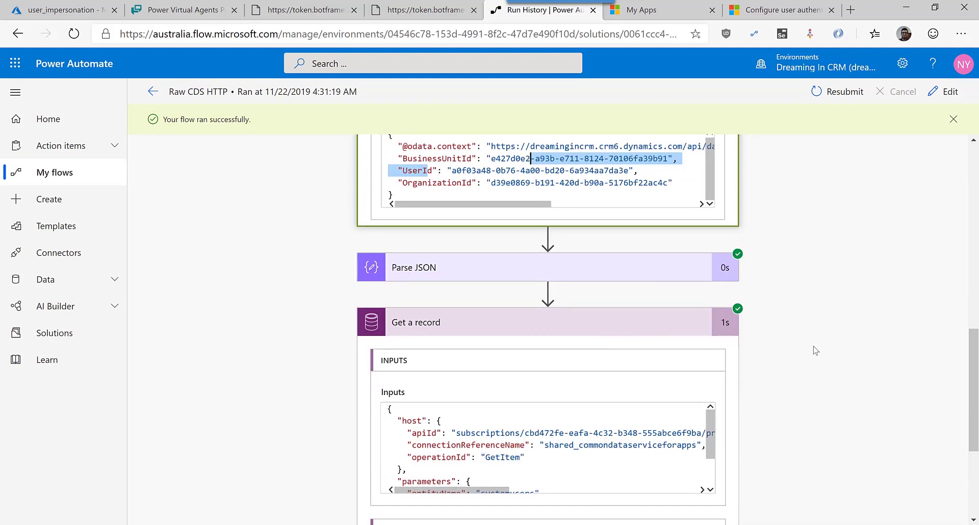
scroll(666, 427, "down", 2)
scroll(665, 426, "down", 3)
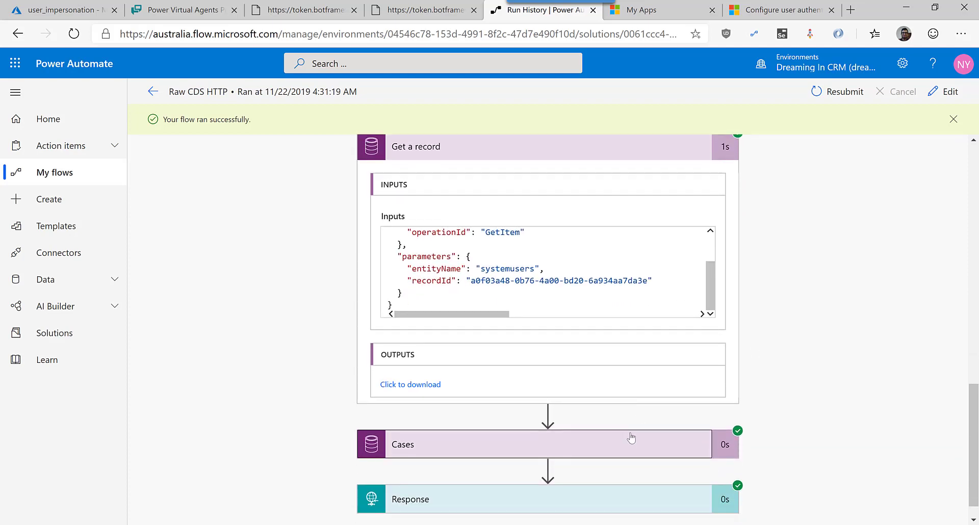
left_click(632, 436)
scroll(814, 398, "down", 2)
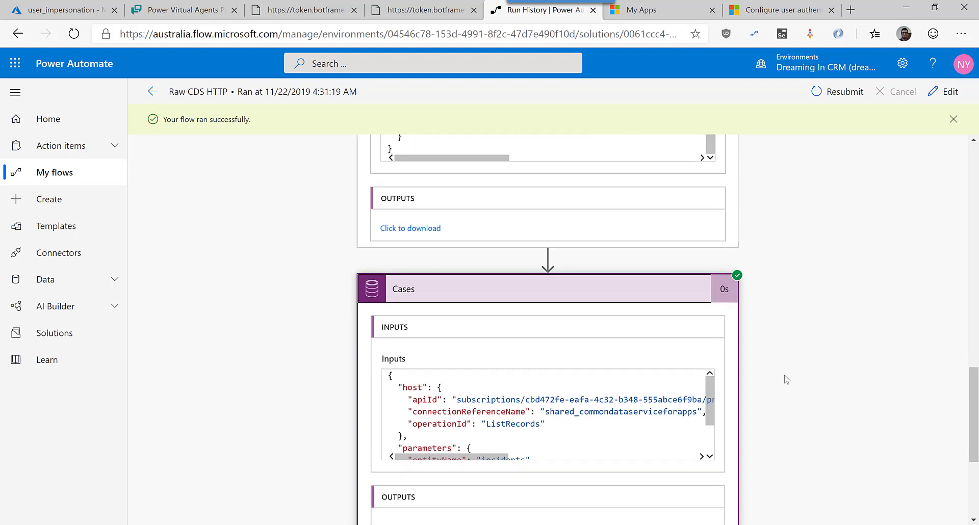
scroll(787, 379, "down", 3)
scroll(787, 379, "down", 2)
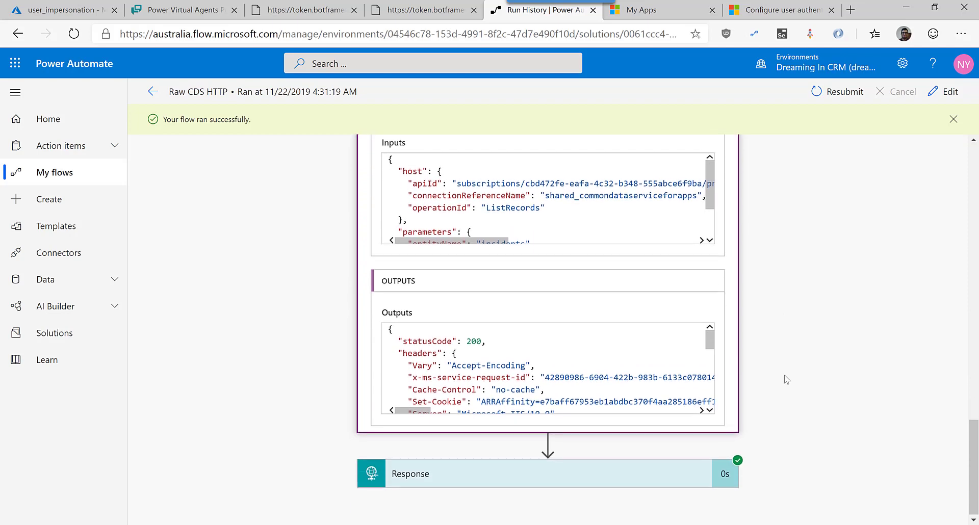
left_click(683, 471)
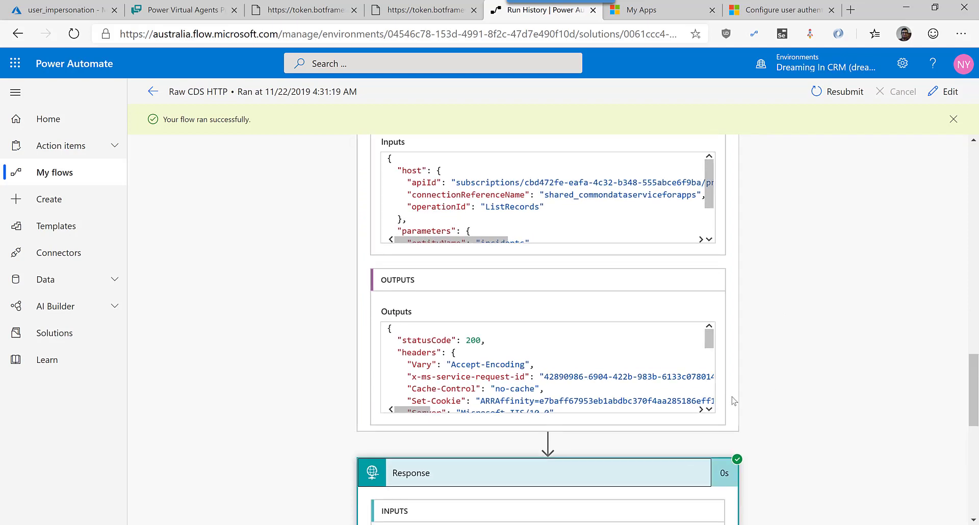
scroll(791, 337, "down", 3)
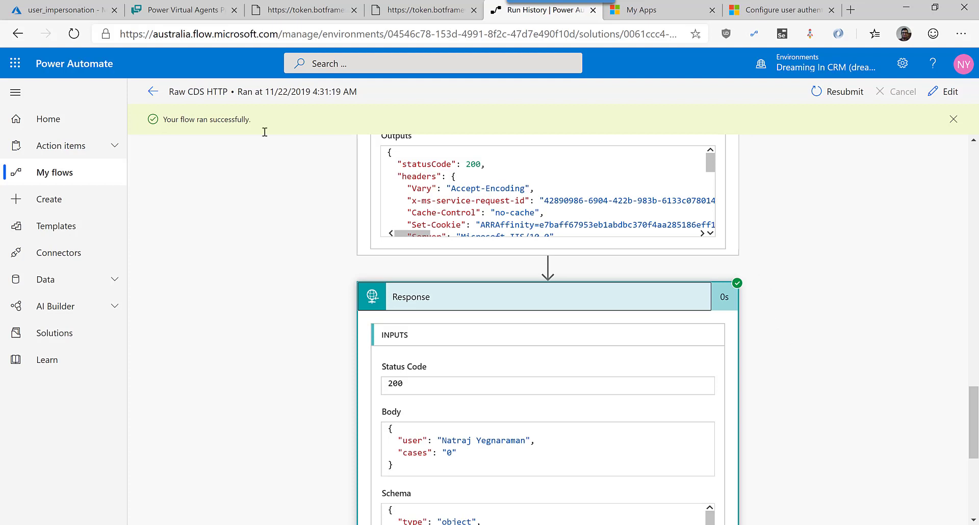
left_click(196, 7)
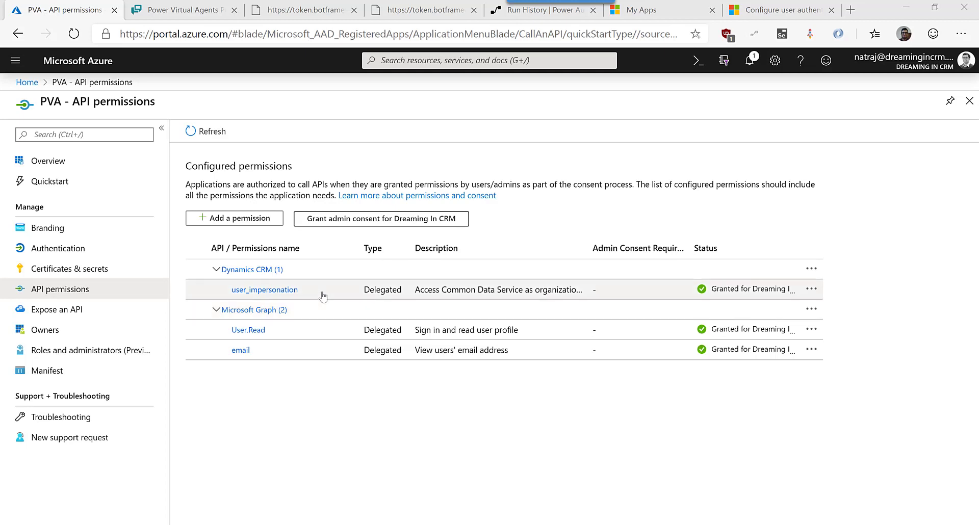
Open the user_impersonation permission details and highlight its dynamics.com permission URL.
left_click(323, 295)
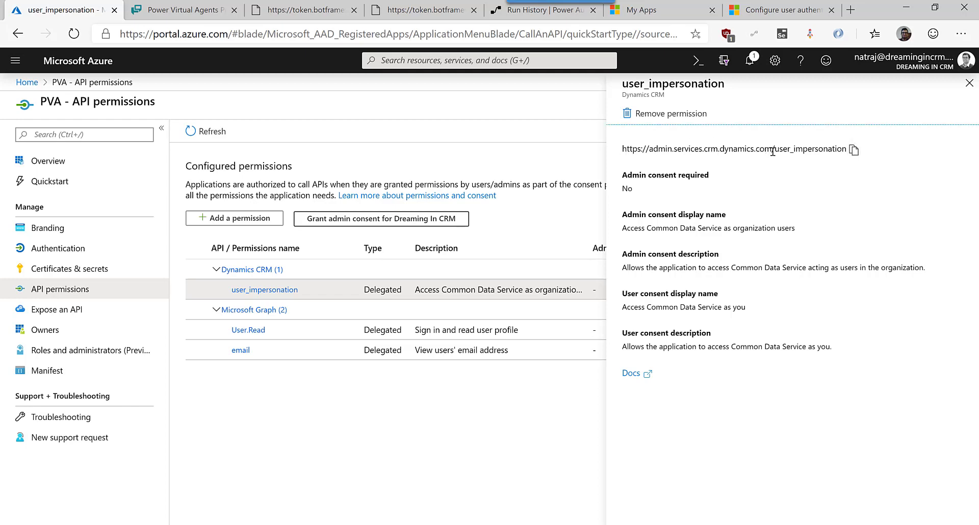
left_click_drag(771, 149, 717, 153)
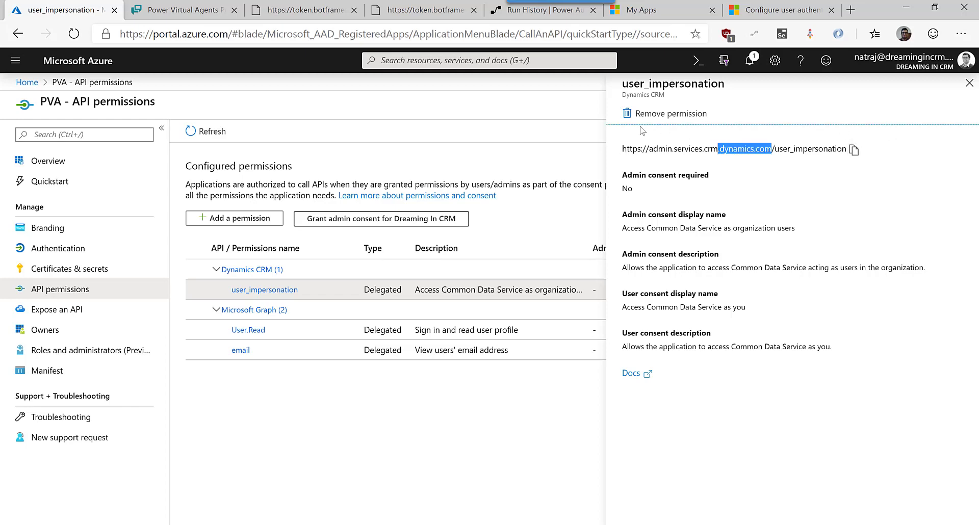
left_click_drag(645, 153, 724, 150)
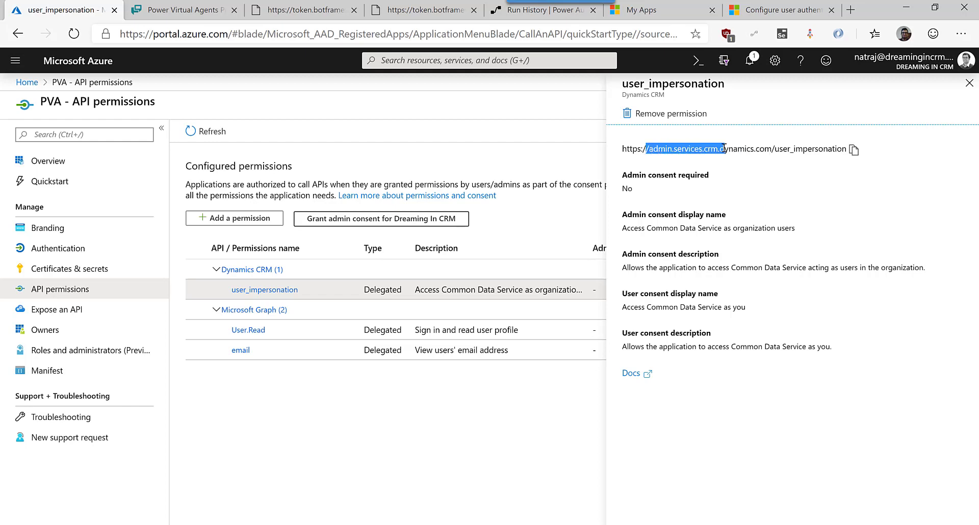
left_click(969, 82)
Inspect the User.Read permission's graph.microsoft.com URL, then open the email permission details.
left_click(529, 329)
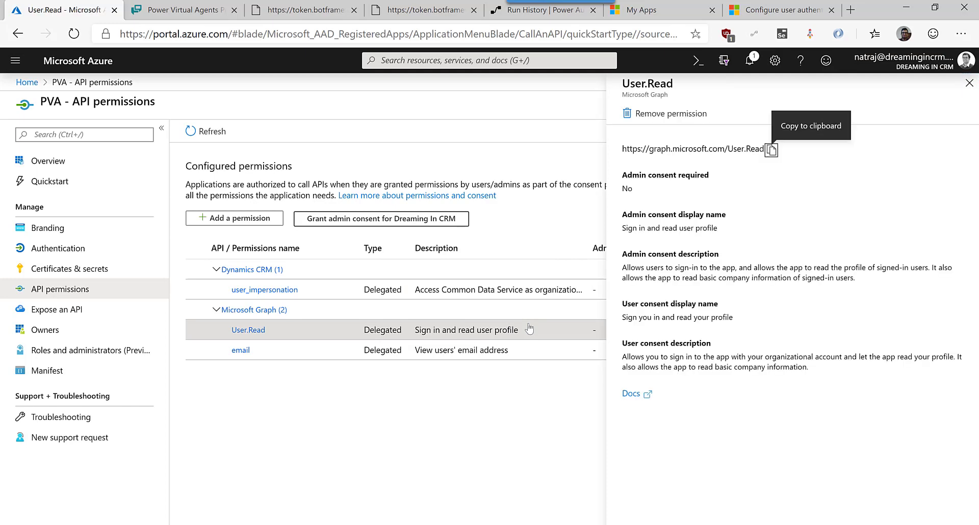
left_click_drag(724, 150, 687, 162)
double_click(661, 152)
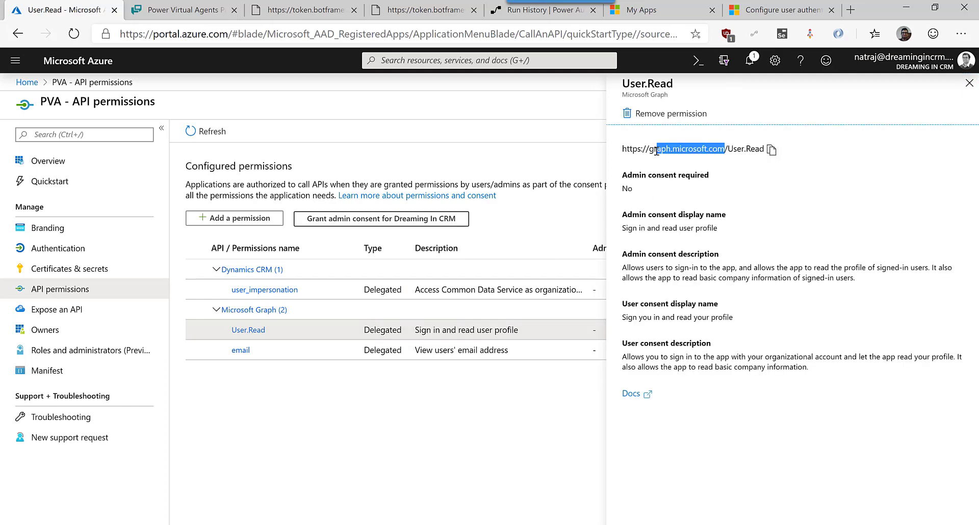
left_click(969, 83)
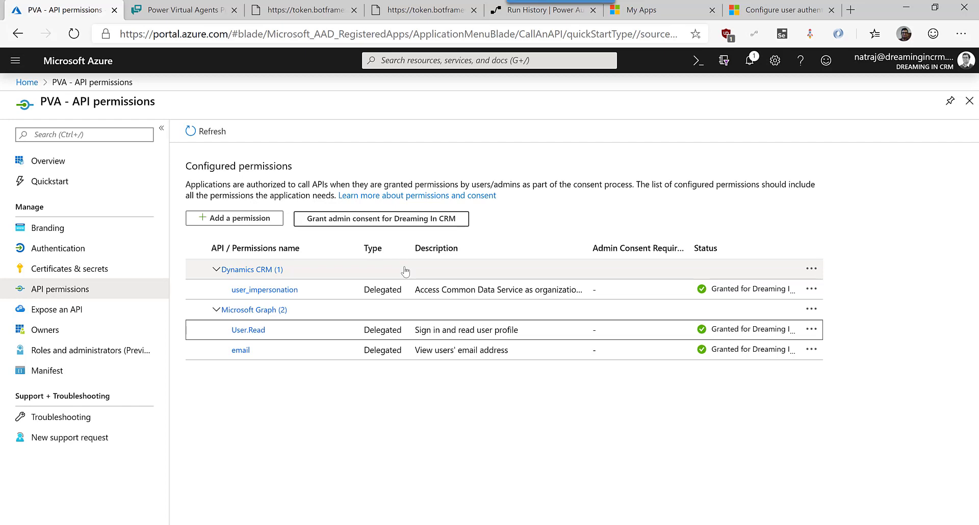
left_click(297, 334)
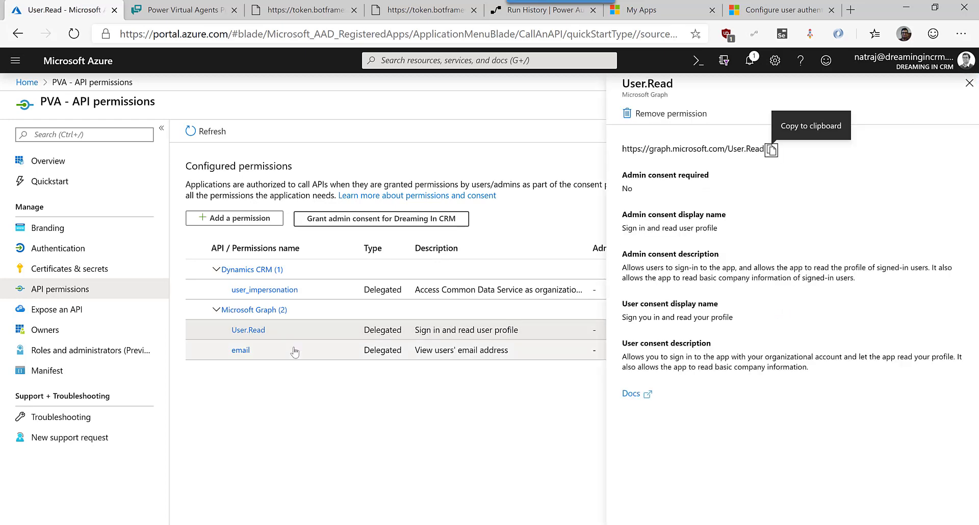
left_click(294, 351)
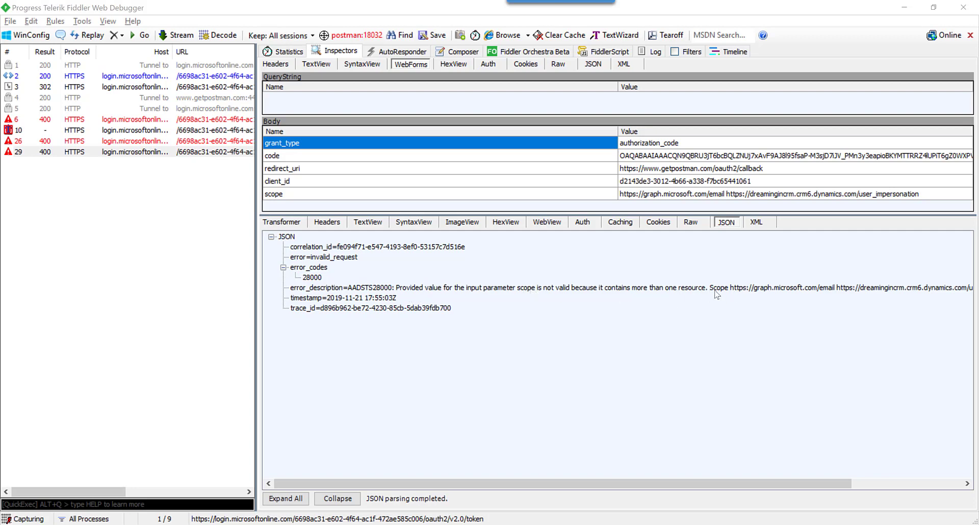
left_click_drag(776, 482, 873, 465)
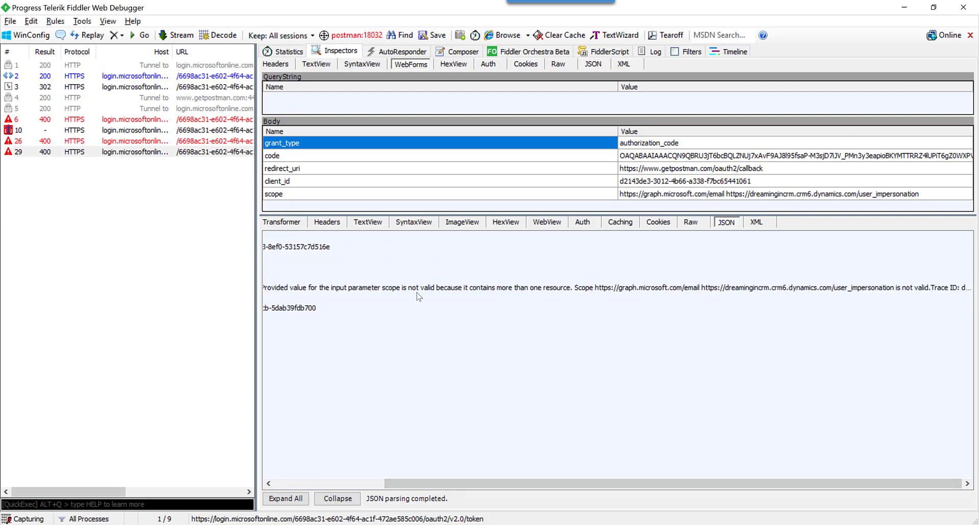